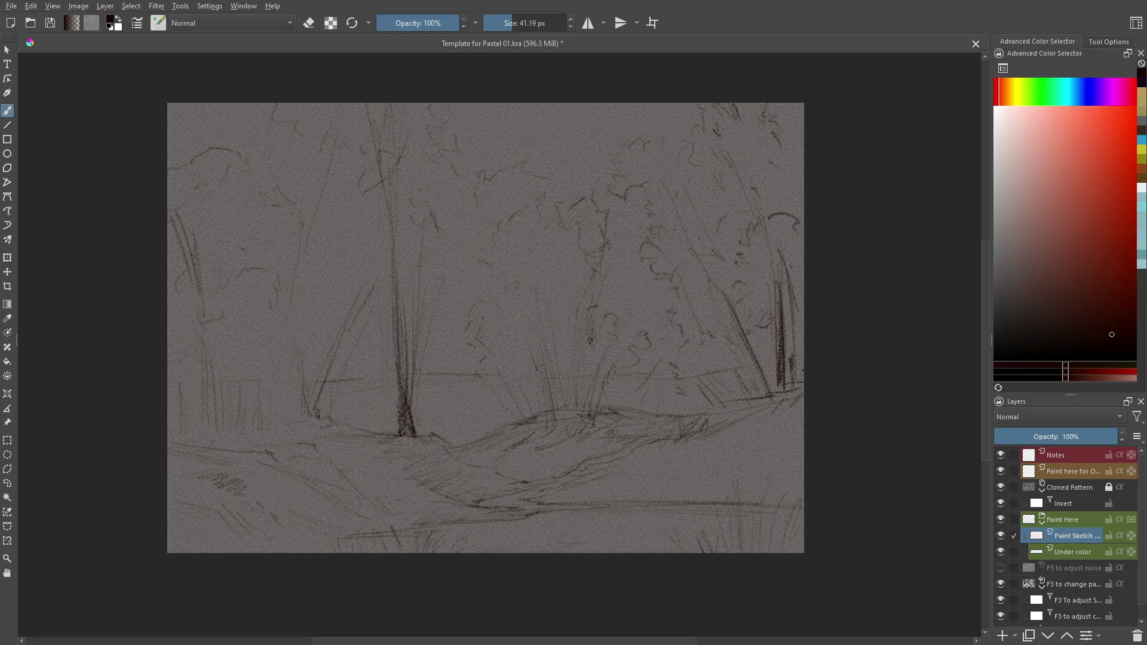
Stretch the pencil sketch horizontally across the paper and choose a pastel brush preset.
key(ctrl+t)
drag(993, 329, 914, 346)
key(Return)
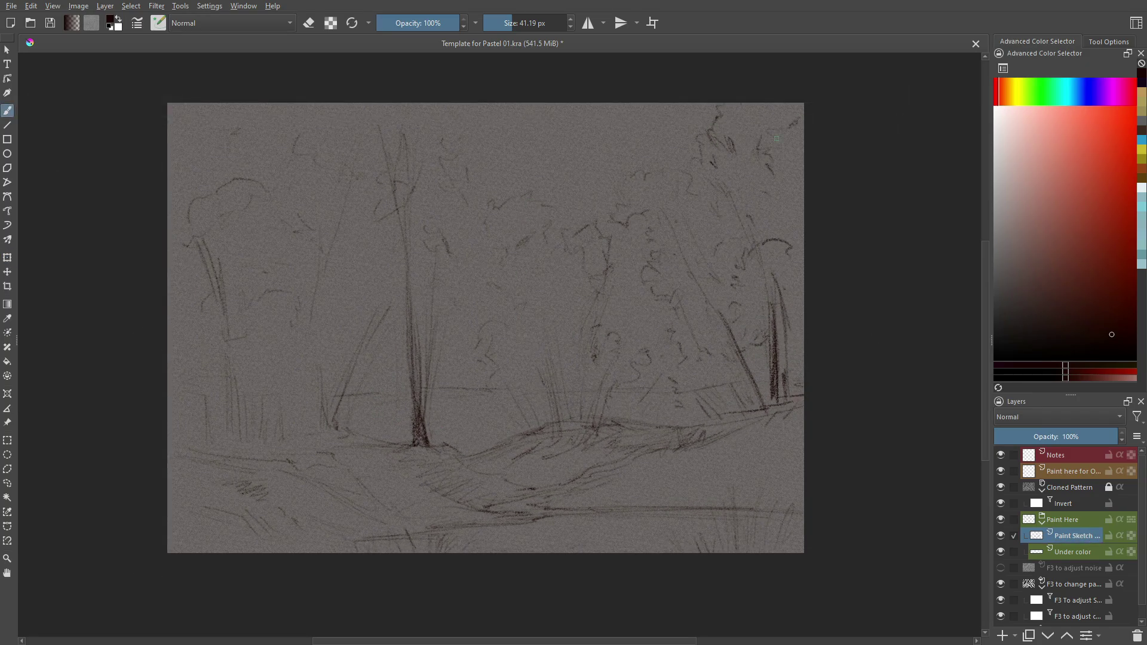
click(1072, 551)
click(159, 22)
Shade the right-hand and left bushes with dark pastel on the Under color layer.
click(209, 119)
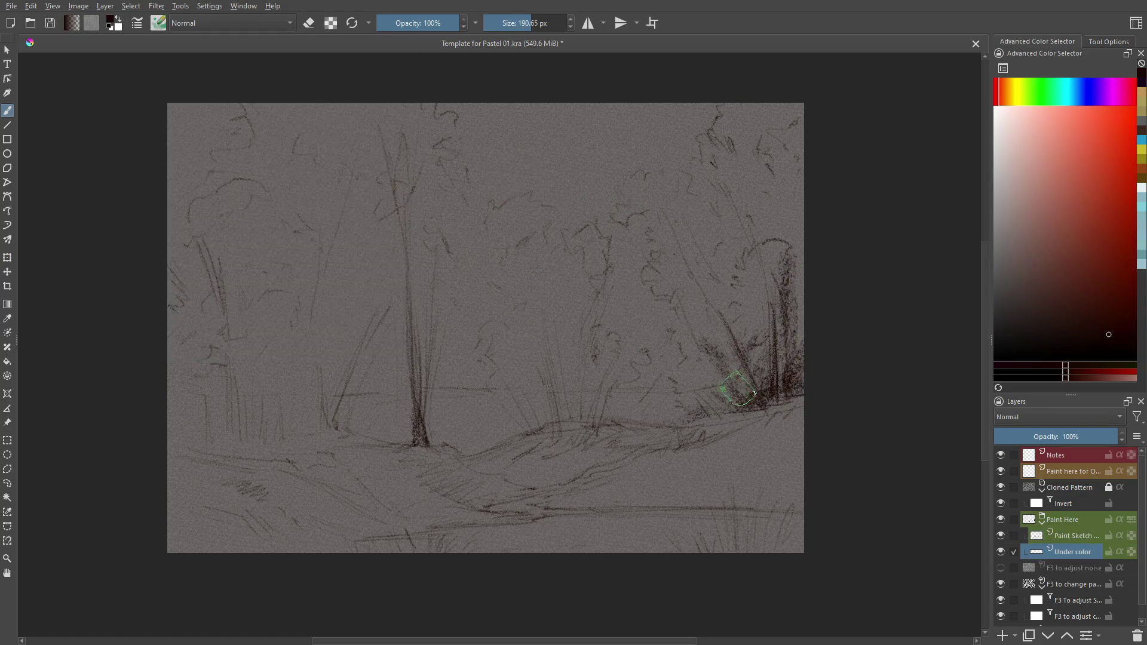
drag(717, 359, 794, 407)
drag(299, 382, 316, 431)
Paint a light orange glow along the left horizon and light orange and pink cloud strokes.
click(1090, 194)
key(l)
drag(400, 378, 449, 357)
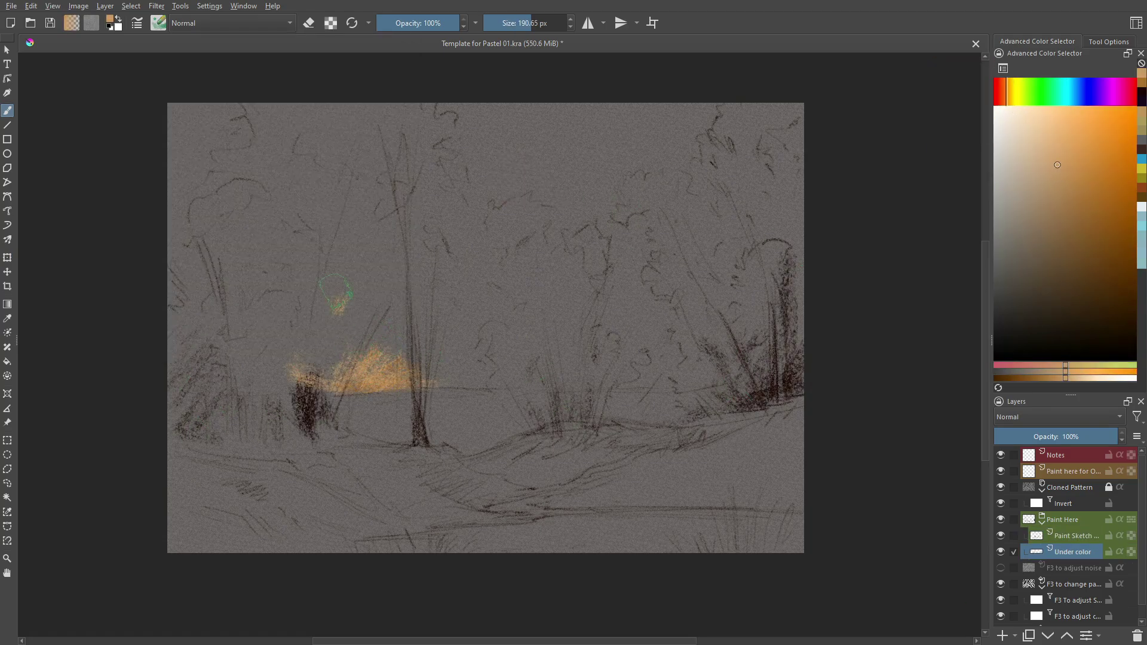
mouse_move(336, 293)
mouse_down()
mouse_move(335, 263)
mouse_move(334, 311)
mouse_up()
drag(567, 180, 614, 144)
drag(358, 353, 406, 286)
drag(445, 304, 484, 239)
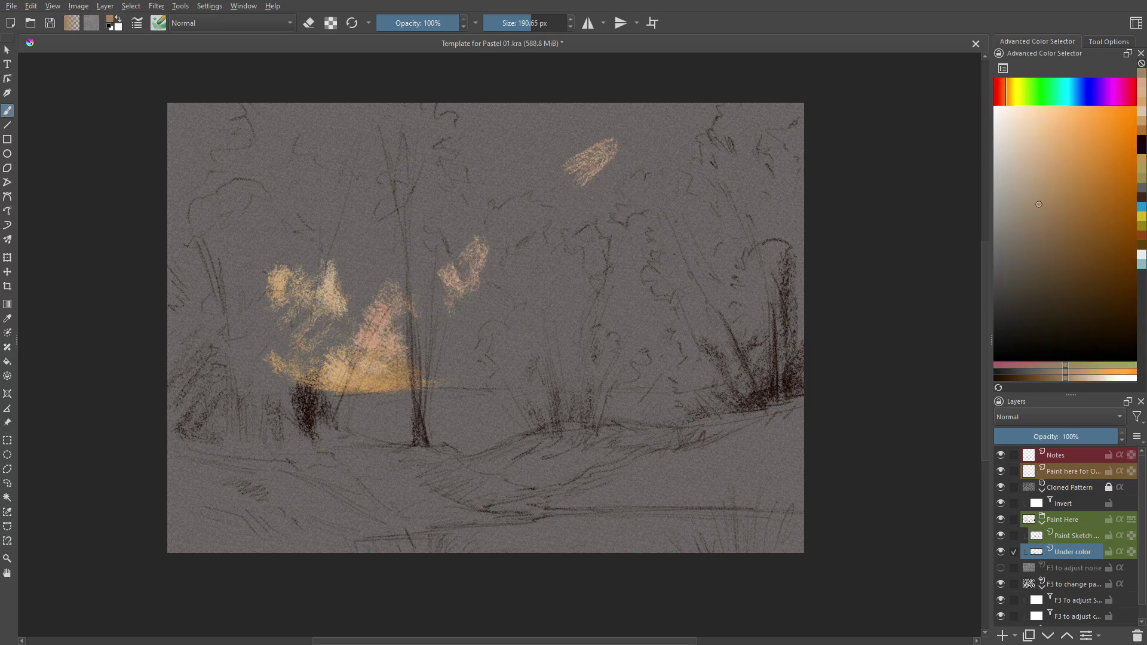
With a 150 px pastel brush, lay broad light orange and pink strokes across clouds and upper sky.
click(159, 23)
drag(550, 191, 615, 149)
click(159, 22)
click(239, 179)
drag(537, 204, 585, 179)
mouse_move(335, 335)
mouse_down()
mouse_move(416, 359)
mouse_move(275, 298)
mouse_up()
drag(418, 298, 478, 251)
drag(568, 179, 627, 119)
drag(310, 358, 448, 251)
mouse_move(239, 269)
mouse_down()
mouse_move(538, 180)
mouse_move(309, 156)
mouse_move(227, 227)
mouse_up()
Cover the remaining grey sky and clouds with a redder pink.
drag(699, 203, 746, 155)
click(1041, 131)
drag(436, 227, 609, 107)
drag(800, 215, 478, 388)
mouse_move(836, 179)
mouse_down()
mouse_move(375, 141)
mouse_move(747, 210)
mouse_up()
mouse_move(597, 150)
mouse_down()
mouse_move(717, 251)
mouse_move(717, 311)
mouse_up()
mouse_move(478, 239)
mouse_down()
mouse_move(711, 292)
mouse_move(800, 179)
mouse_up()
drag(525, 108, 436, 197)
drag(412, 251, 179, 119)
mouse_move(298, 209)
mouse_down()
mouse_move(178, 306)
mouse_move(287, 358)
mouse_up()
Paint a yellow-orange glow around the sun and horizon, plus pale cream-pink left of centre.
drag(245, 275, 310, 341)
drag(305, 263, 394, 371)
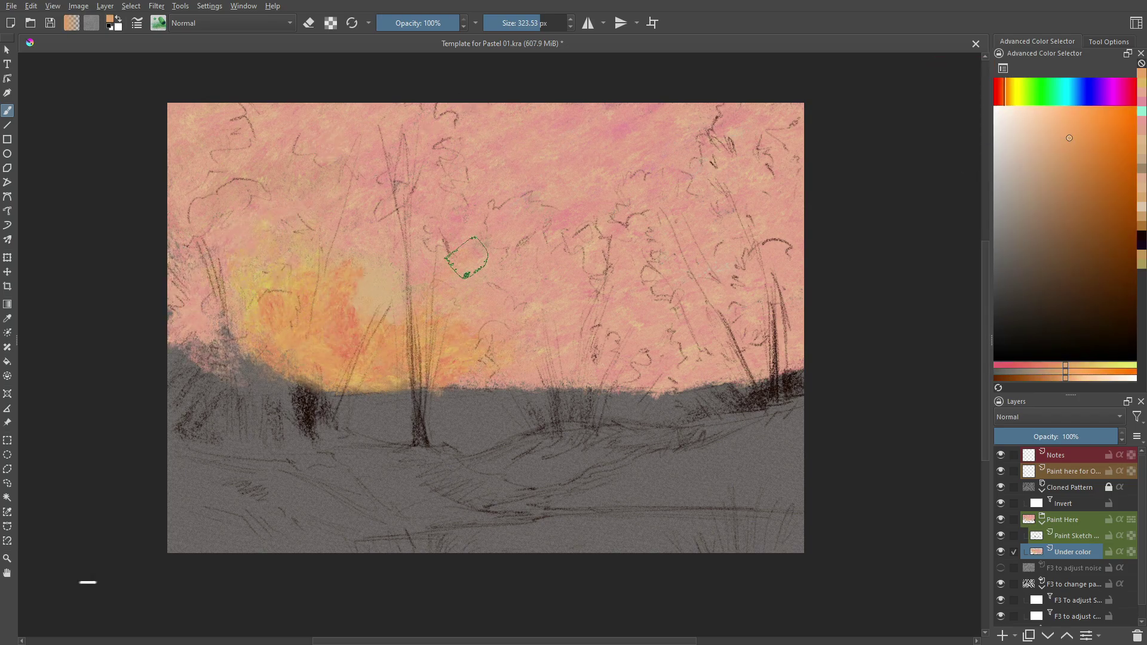
drag(490, 418, 207, 383)
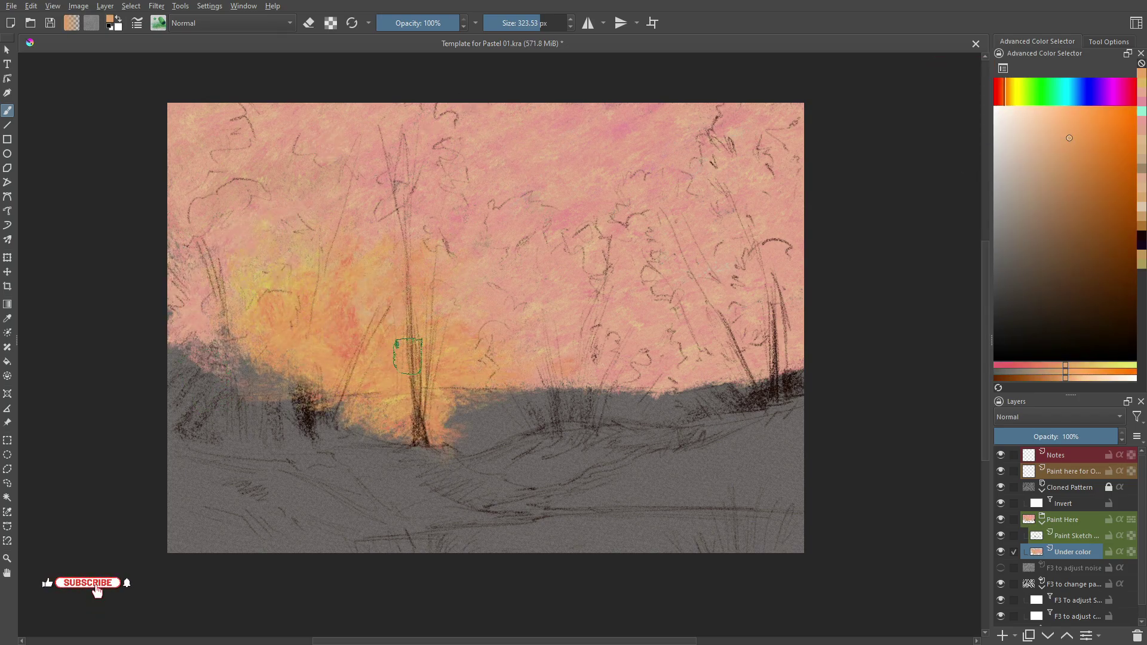
mouse_move(408, 357)
mouse_down()
mouse_move(460, 231)
mouse_move(294, 269)
mouse_move(427, 248)
mouse_move(374, 199)
mouse_move(345, 317)
mouse_up()
Sample sky tones, switch to the 361.30 px brush, and add pink strokes to the right sky.
ctrl+click(449, 321)
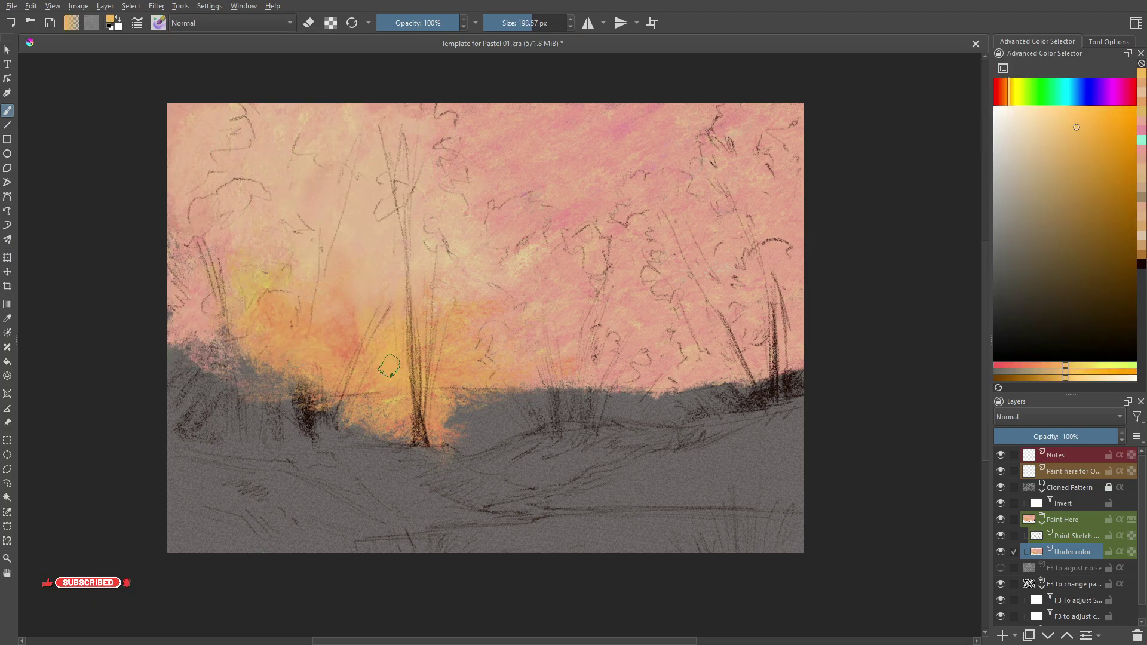
ctrl+click(482, 323)
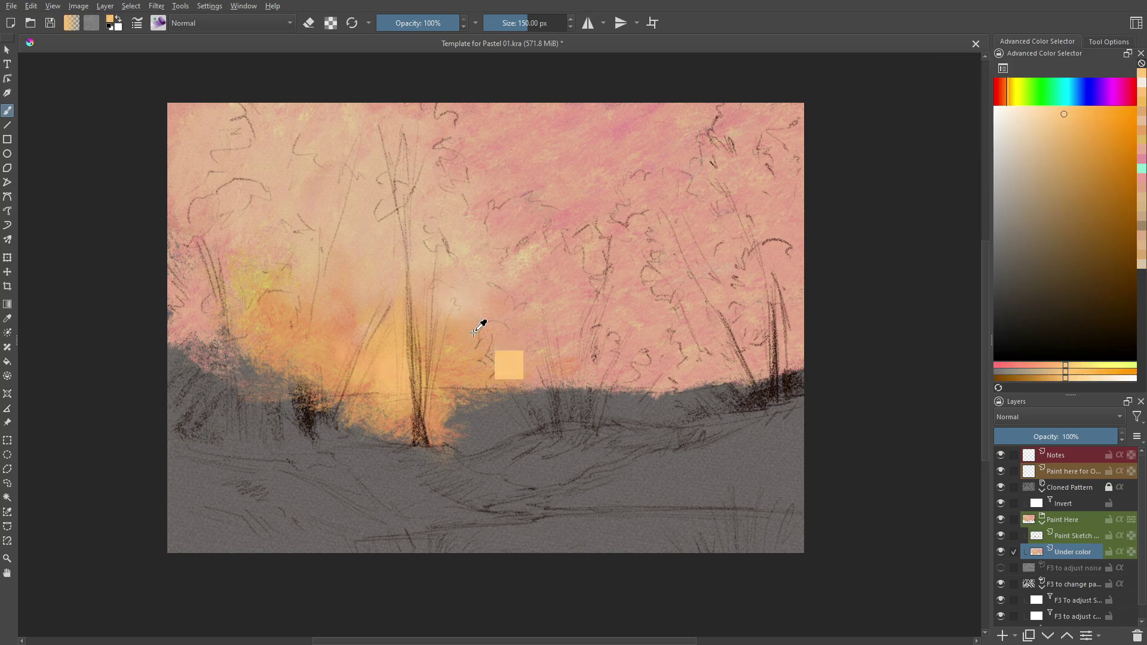
key(slash)
right_click(326, 209)
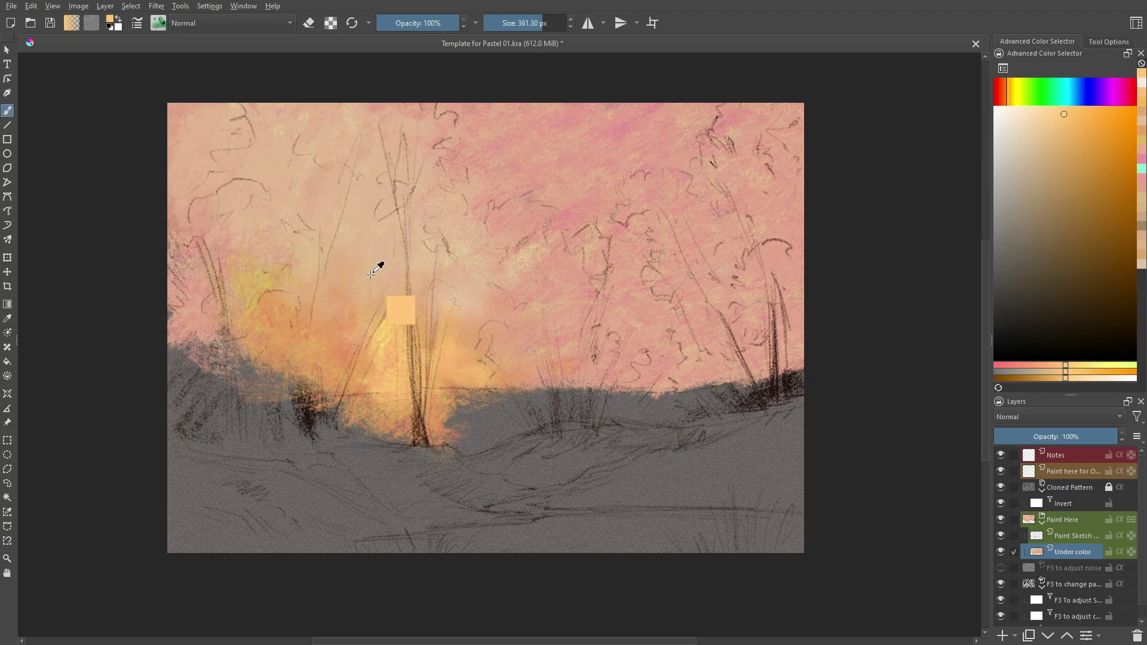
ctrl+click(615, 173)
drag(755, 287, 705, 310)
Choose a 198.57 px brush and sample pink and light orange tones from the sky.
click(1054, 91)
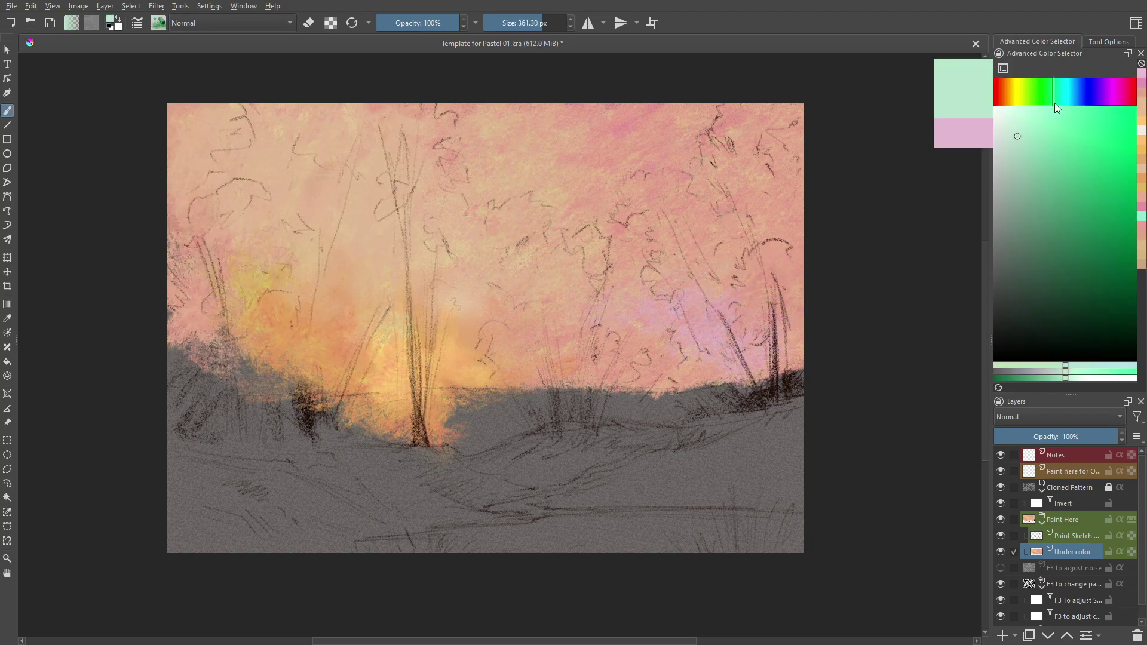
click(158, 23)
click(239, 120)
ctrl+click(738, 269)
key(slash)
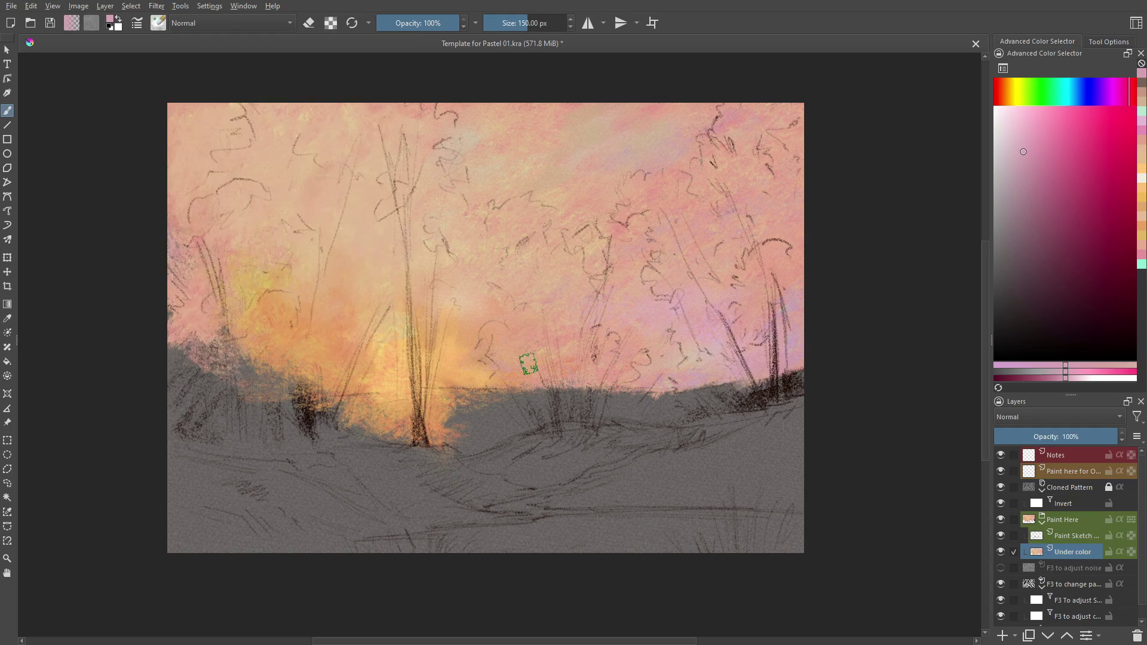
ctrl+click(388, 347)
key(slash)
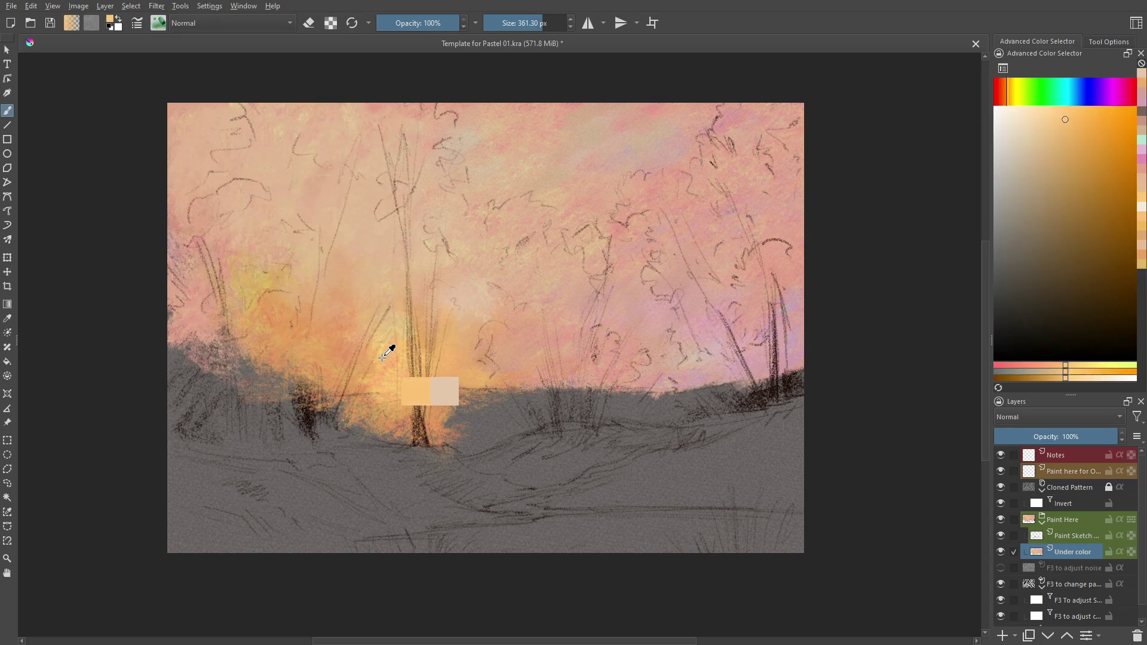
Paint pale peach over the upper-left sky, cycling brush sizes.
ctrl+click(532, 194)
drag(442, 221, 333, 186)
key(slash)
drag(376, 119, 285, 176)
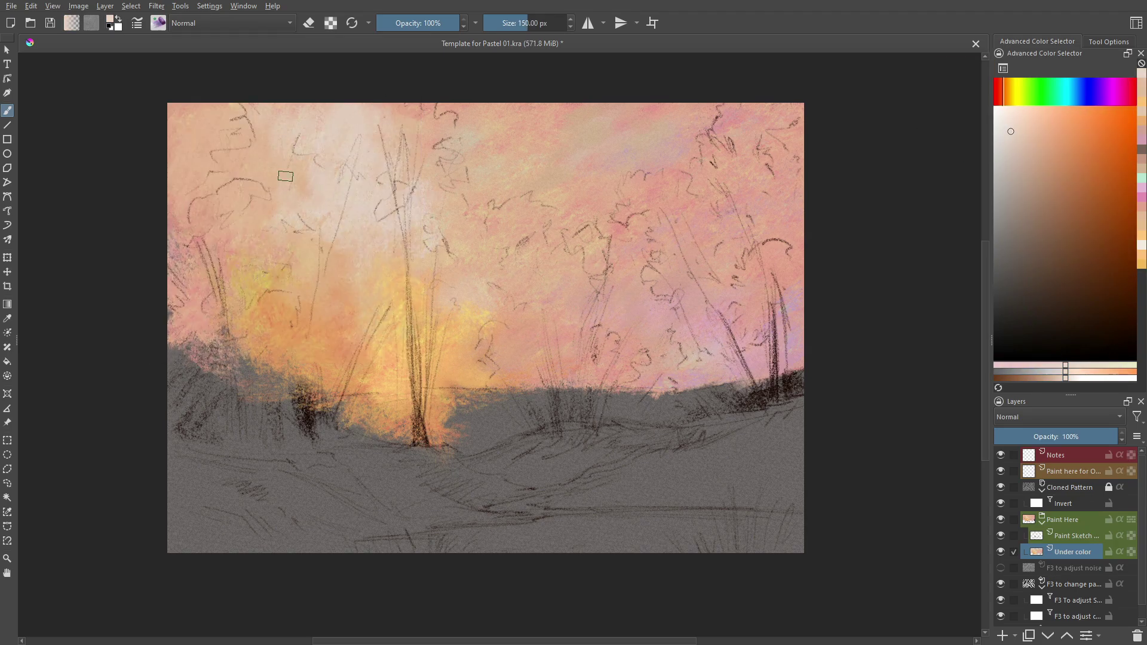
key(slash)
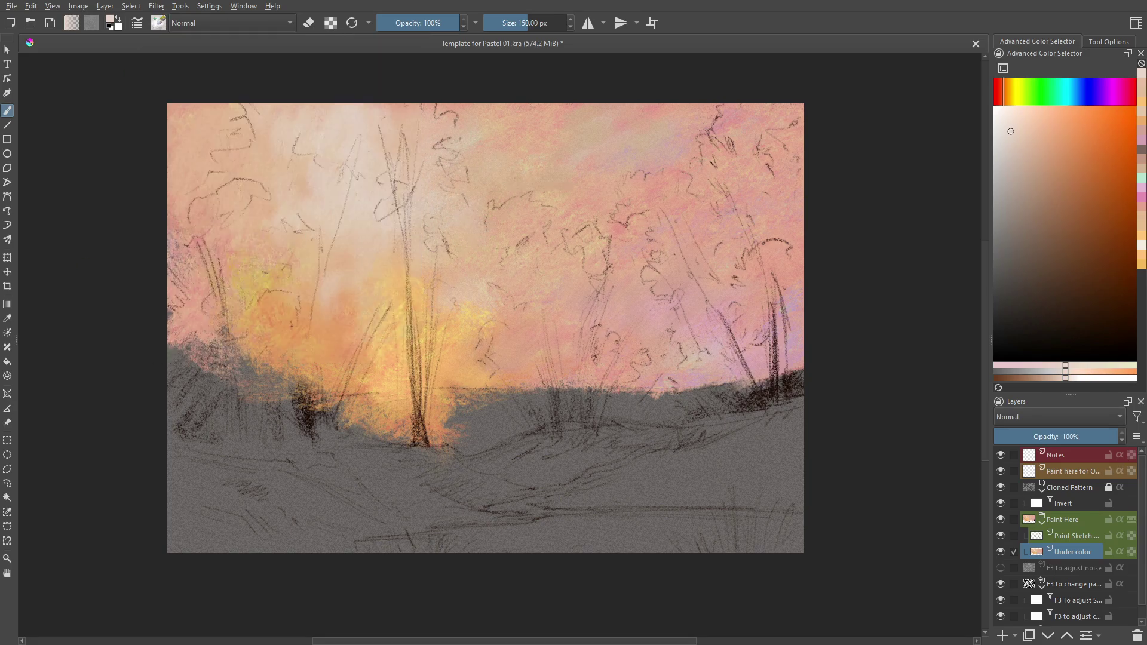
key(slash)
Pick a light magenta and paint a broad band along the horizon with the 361.30 px brush.
mouse_move(418, 299)
mouse_down()
mouse_move(478, 397)
mouse_move(800, 382)
mouse_up()
click(1123, 102)
click(1052, 124)
key(slash)
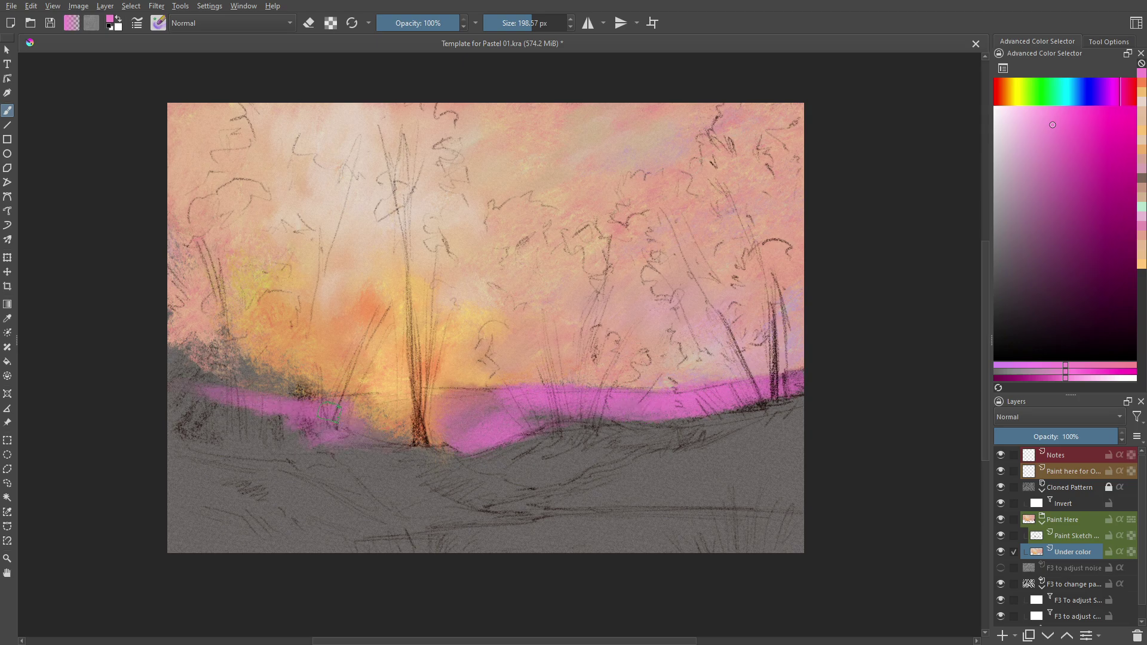
drag(657, 406, 239, 412)
Cover the right part of the horizon band with lilac and mid purple.
key(slash)
click(1014, 168)
drag(771, 382, 683, 412)
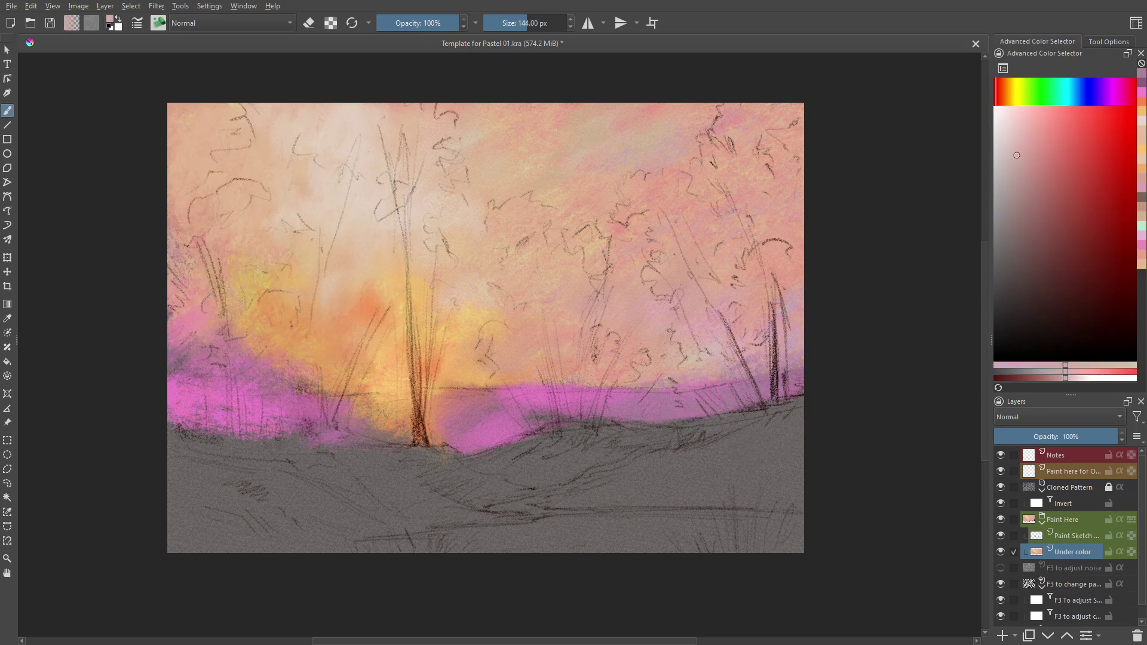
click(1107, 91)
click(1042, 210)
drag(567, 412, 756, 398)
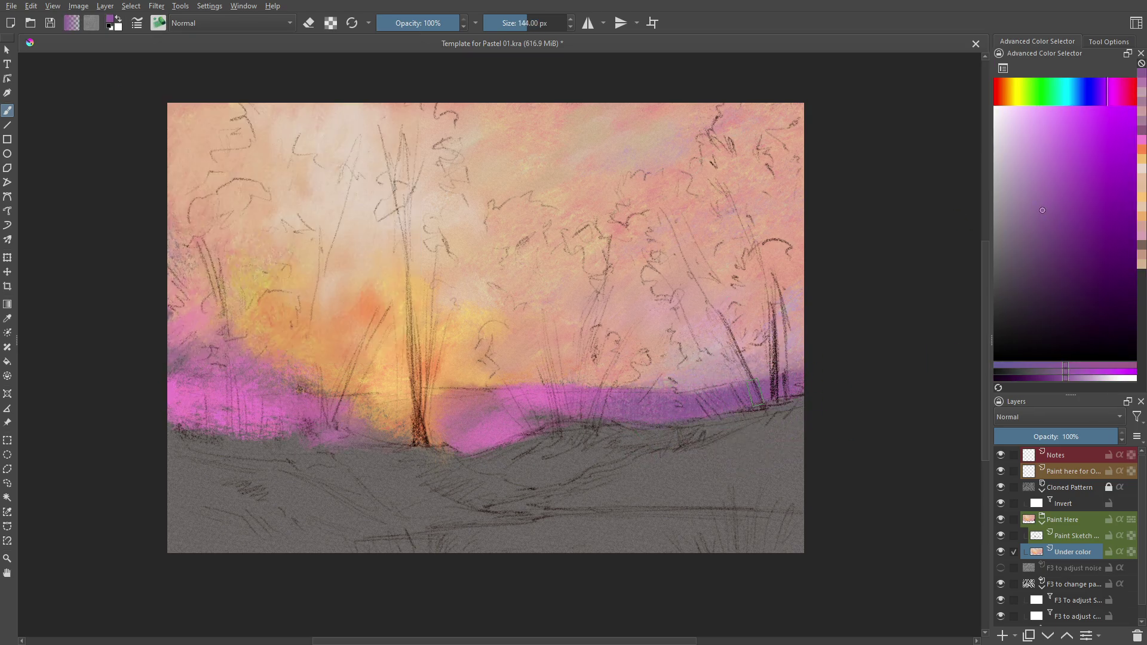
Add sampled orange glow by the central trunk and horizon, then magenta-pink over the left band.
ctrl+click(572, 369)
drag(430, 394, 472, 421)
drag(800, 361, 744, 400)
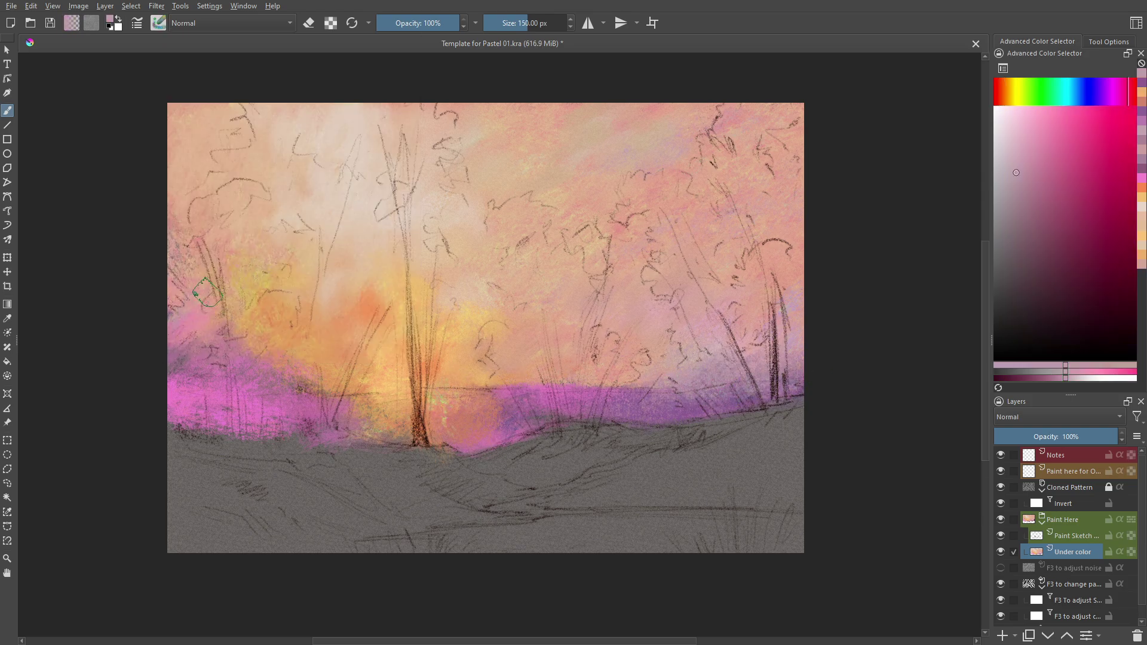
drag(179, 341, 269, 352)
click(1112, 91)
click(1025, 214)
drag(179, 401, 308, 408)
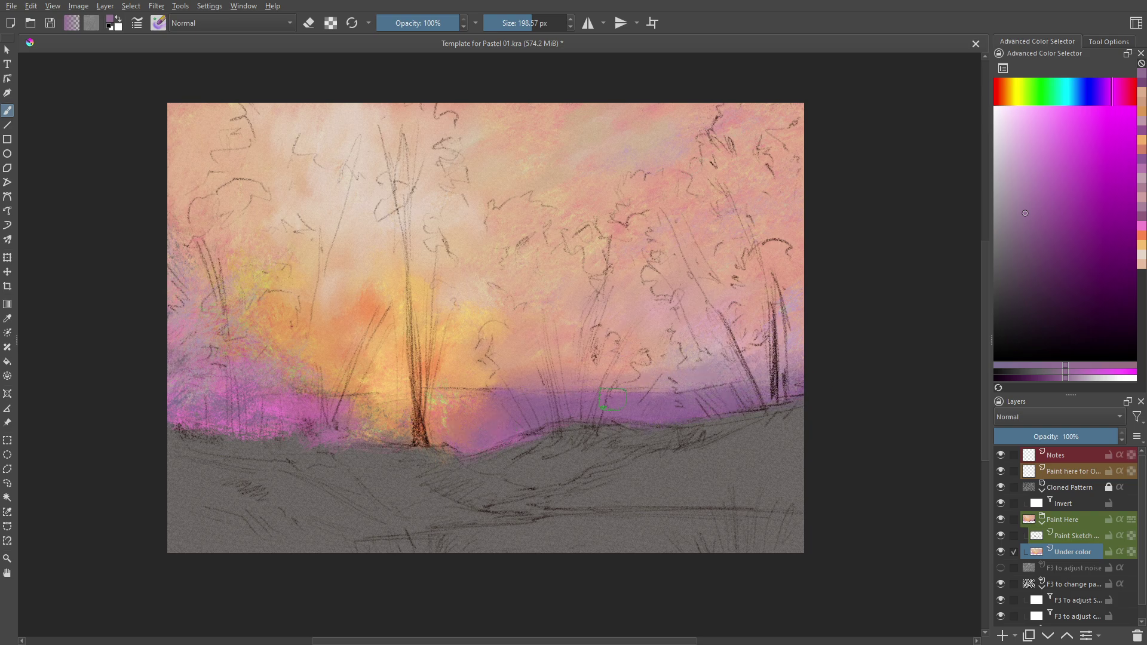
Brighten the area left of the central trunk with lighter orange, then sample dark brown.
ctrl+click(344, 361)
ctrl+click(400, 374)
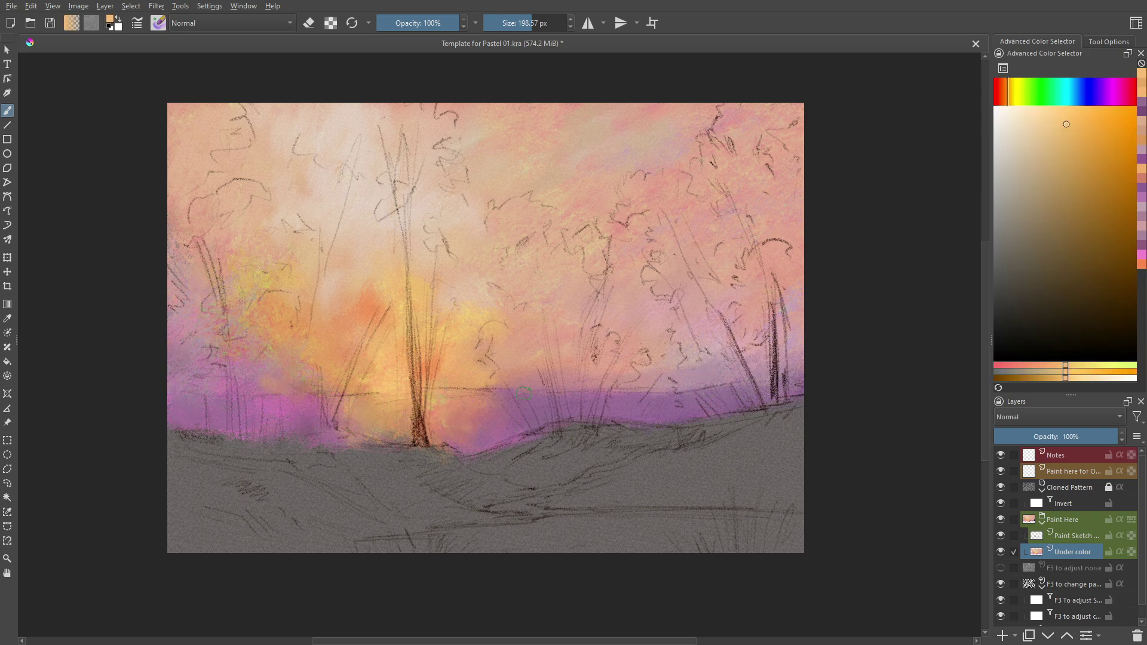
ctrl+click(334, 358)
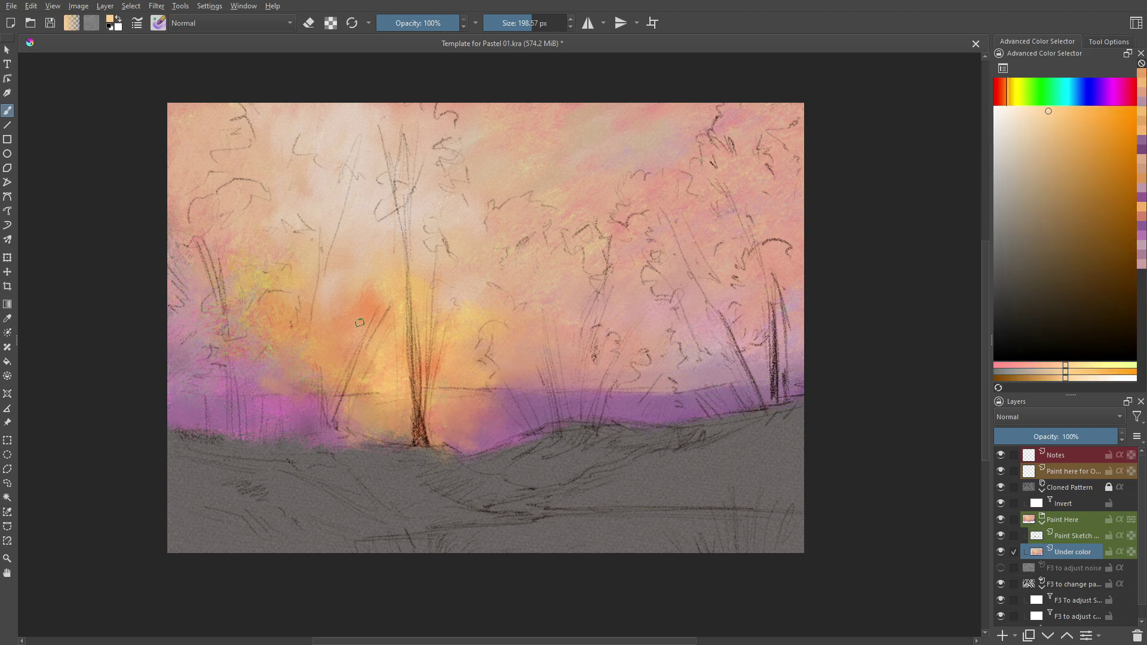
drag(323, 352, 379, 369)
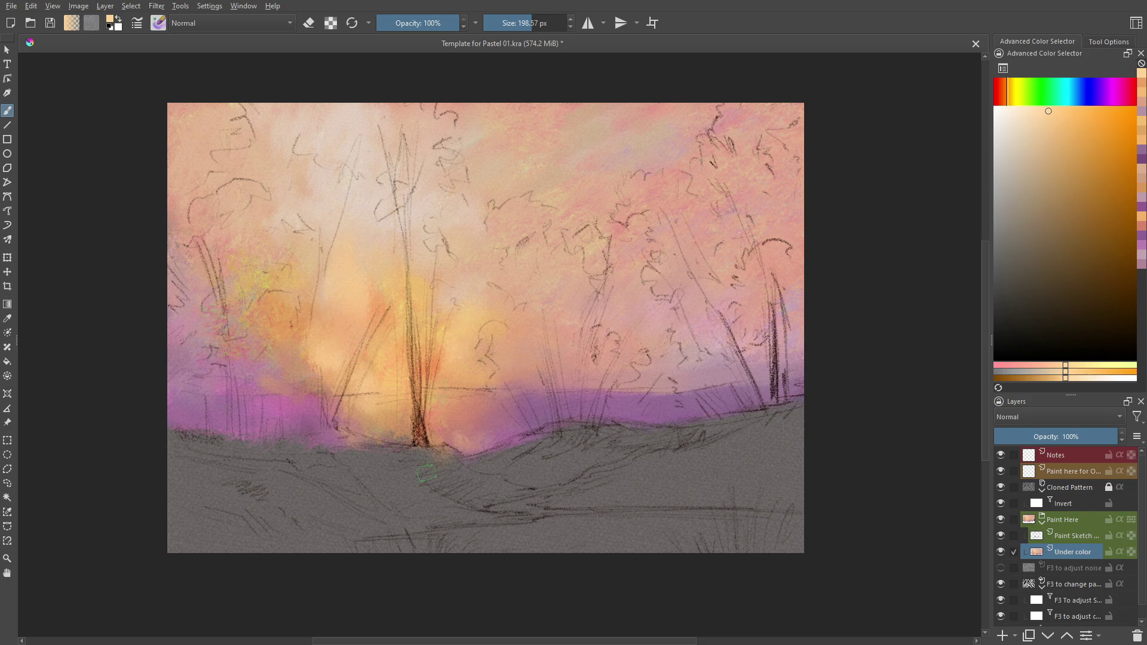
ctrl+click(421, 439)
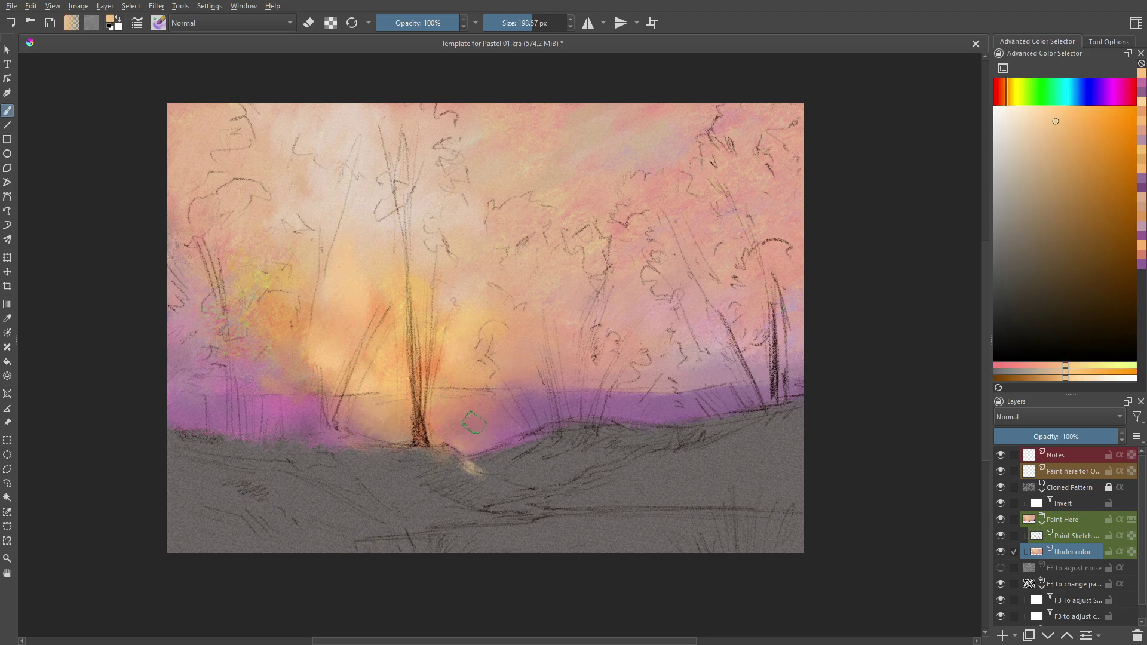
Paint dark strokes across the hillsides, left foliage and bottom ground.
drag(795, 406, 710, 439)
mouse_move(555, 493)
mouse_down()
mouse_move(614, 474)
mouse_move(496, 496)
mouse_up()
drag(215, 418, 267, 466)
ctrl+click(251, 442)
mouse_move(263, 383)
mouse_down()
mouse_move(215, 459)
mouse_move(420, 457)
mouse_move(740, 514)
mouse_up()
drag(687, 472, 555, 418)
drag(197, 268, 239, 353)
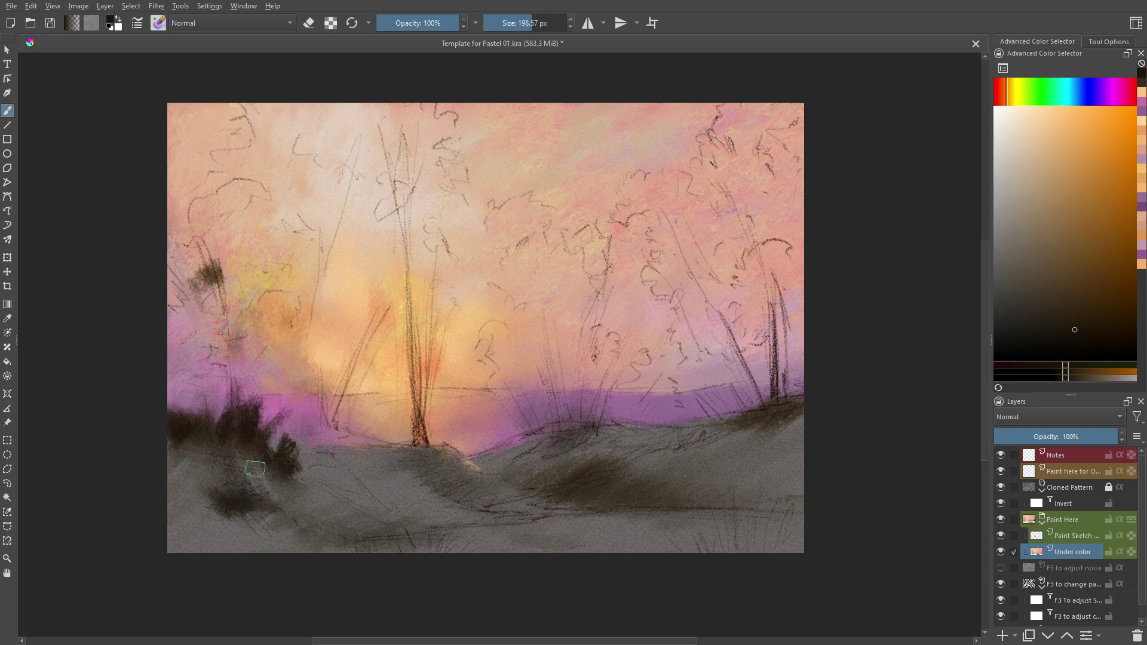
drag(298, 436, 358, 495)
drag(800, 412, 705, 454)
drag(734, 538, 538, 537)
Repaint the lower-left bank and bottom hillside in dark olive-green.
click(1015, 91)
click(1113, 326)
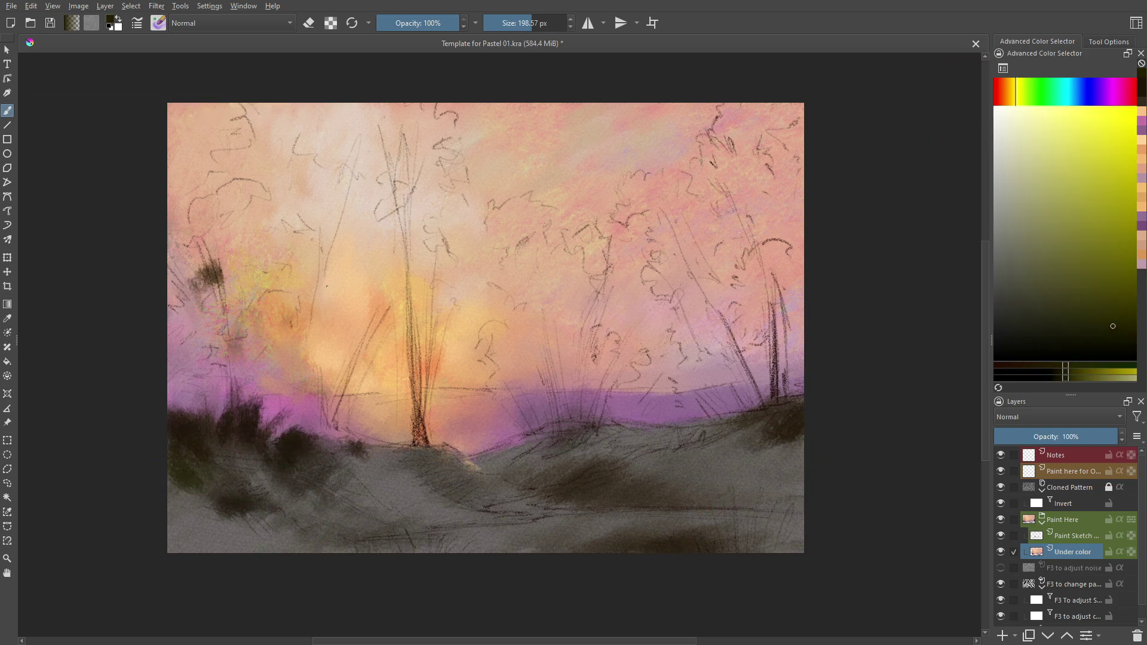
mouse_move(197, 442)
mouse_down()
mouse_move(251, 526)
mouse_move(185, 520)
mouse_up()
drag(179, 478, 262, 526)
drag(174, 514, 251, 543)
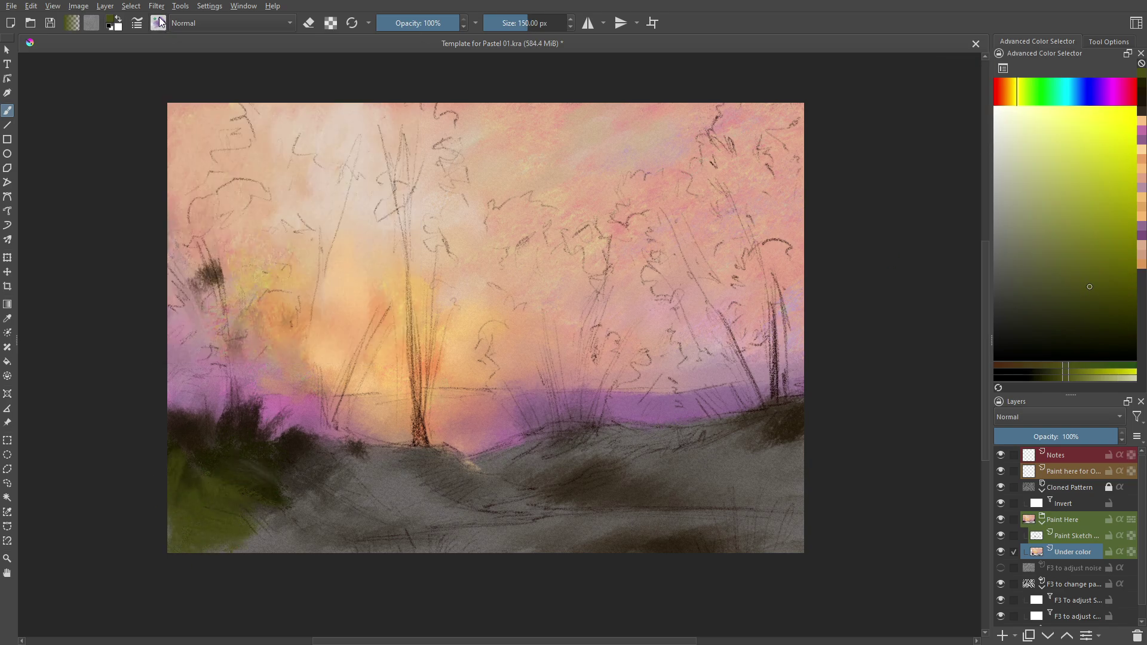
ctrl+click(203, 478)
mouse_move(179, 496)
mouse_down()
mouse_move(203, 556)
mouse_move(310, 507)
mouse_up()
drag(341, 466, 489, 532)
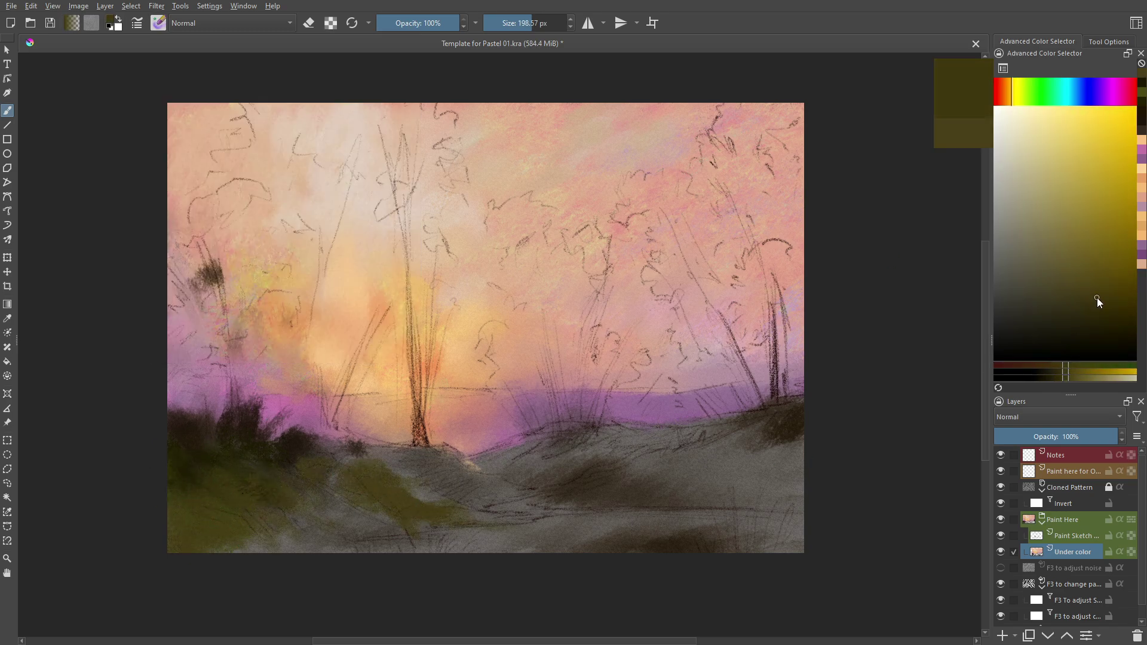
drag(233, 544, 381, 551)
Paint olive over the right and bottom-centre hillside, then sample dark olive from the canvas.
click(1076, 271)
mouse_move(776, 460)
mouse_down()
mouse_move(609, 508)
mouse_move(693, 490)
mouse_up()
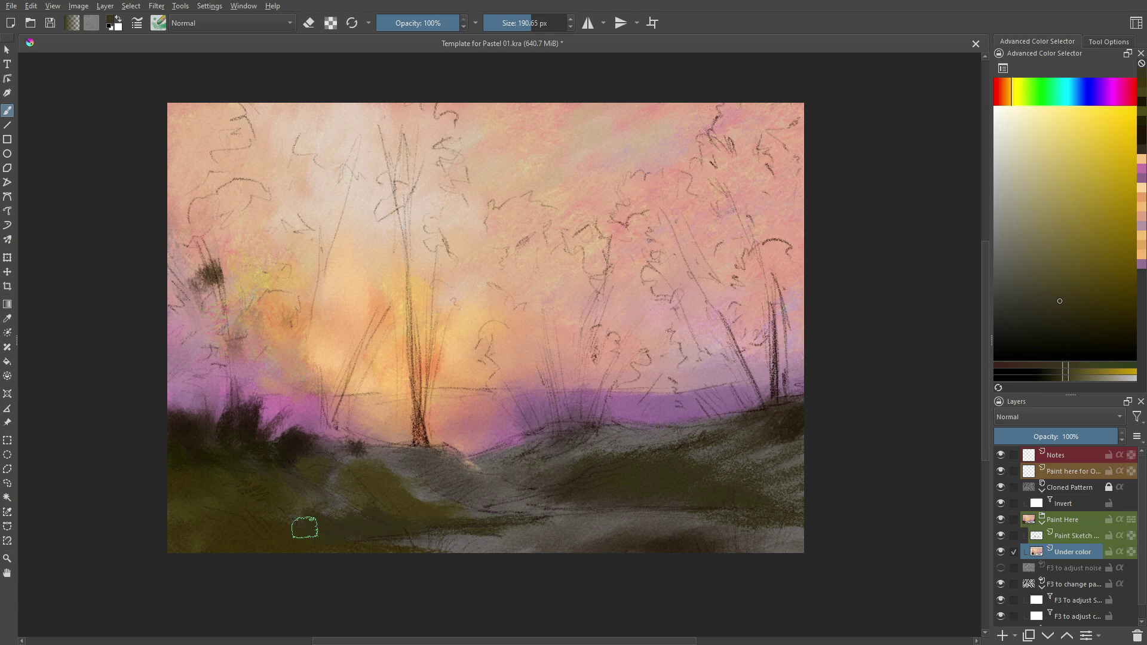
drag(556, 520, 302, 525)
mouse_move(179, 454)
mouse_down()
mouse_move(359, 544)
mouse_move(431, 461)
mouse_move(540, 530)
mouse_up()
click(1008, 96)
ctrl+click(251, 422)
Switch pastel brush, pick a light orange, and merge the sketch layer into Under color.
key(F6)
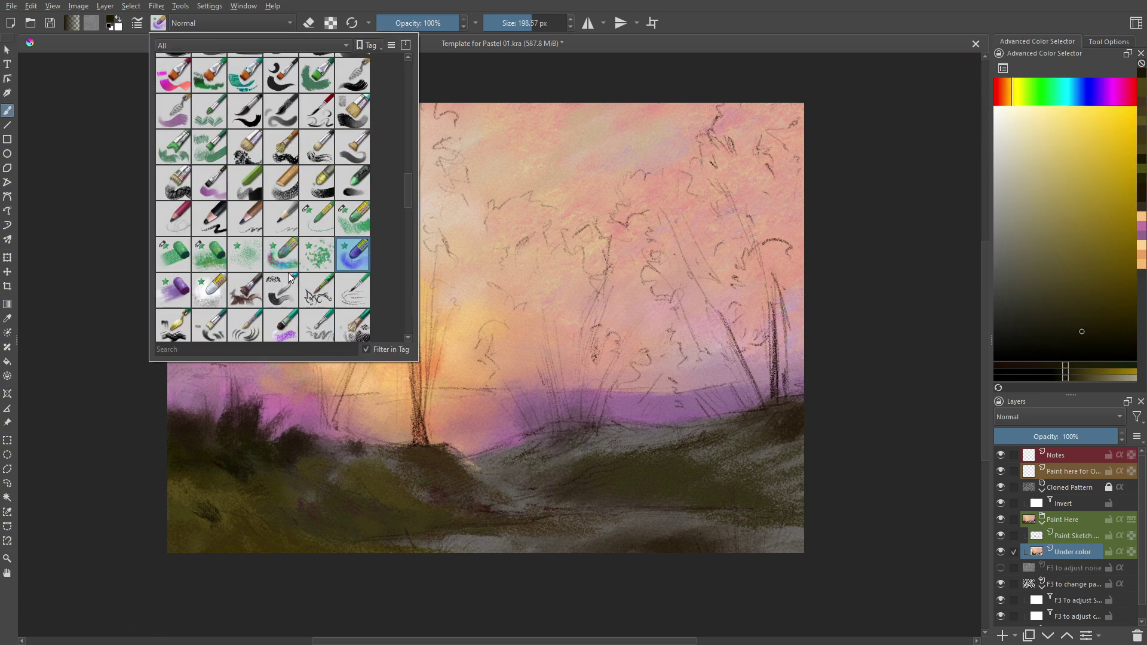
click(179, 65)
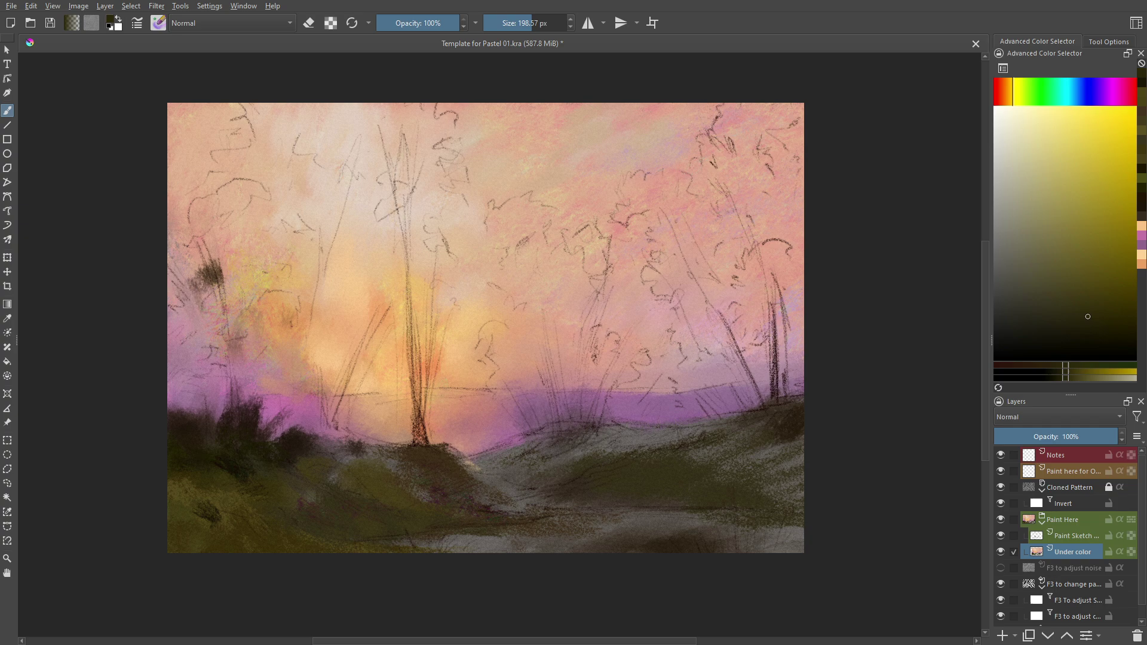
ctrl+click(277, 487)
click(1000, 91)
click(1071, 276)
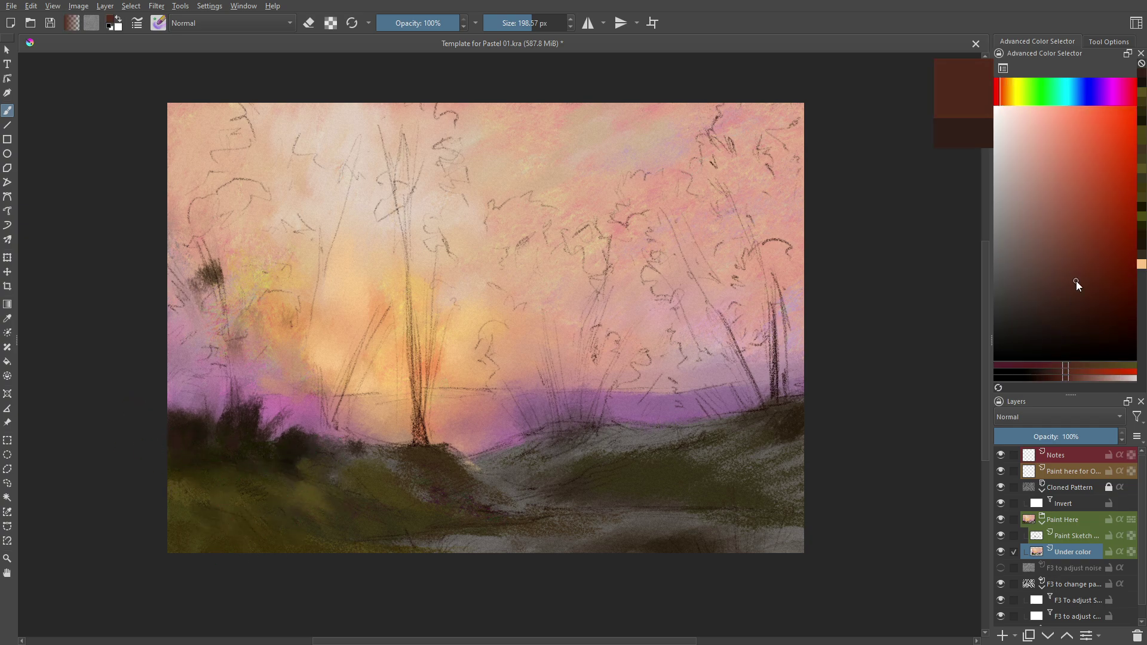
ctrl+click(420, 412)
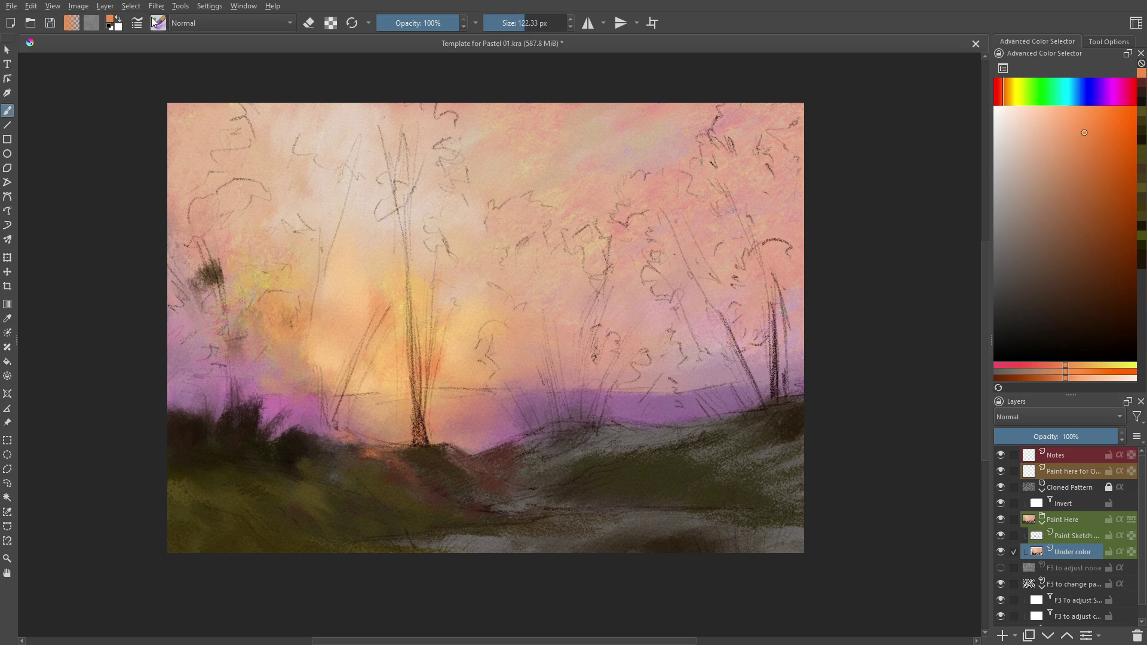
key(ctrl+e)
Paint red-orange and yellow-orange highlights along the ridge under the central tree and left hill.
ctrl+click(402, 457)
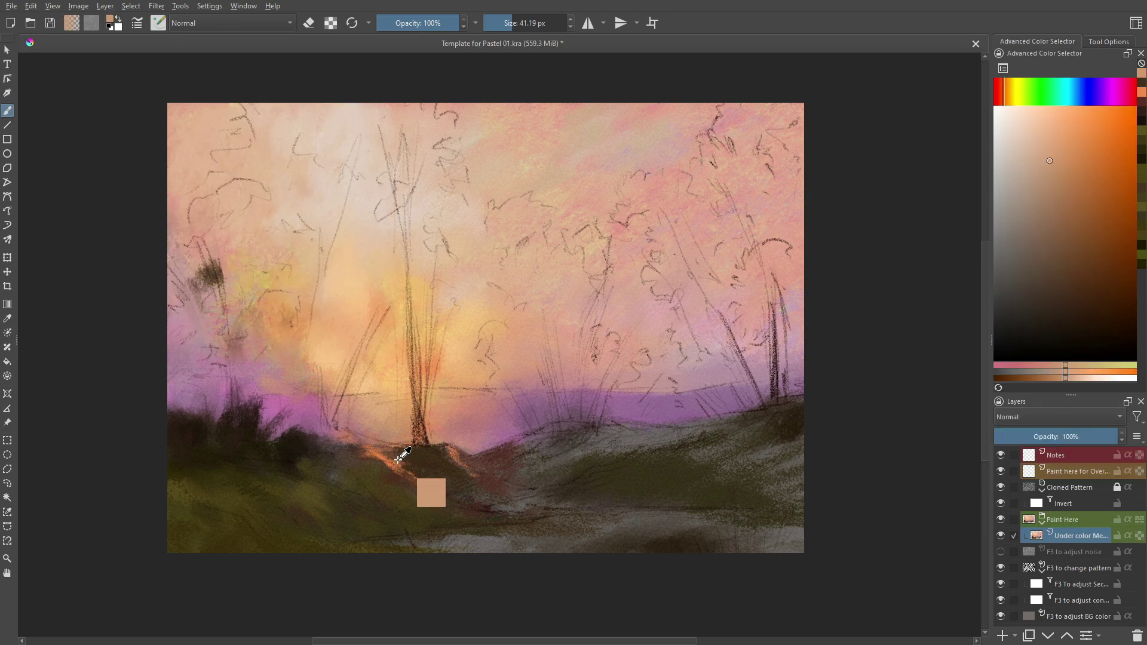
ctrl+click(454, 474)
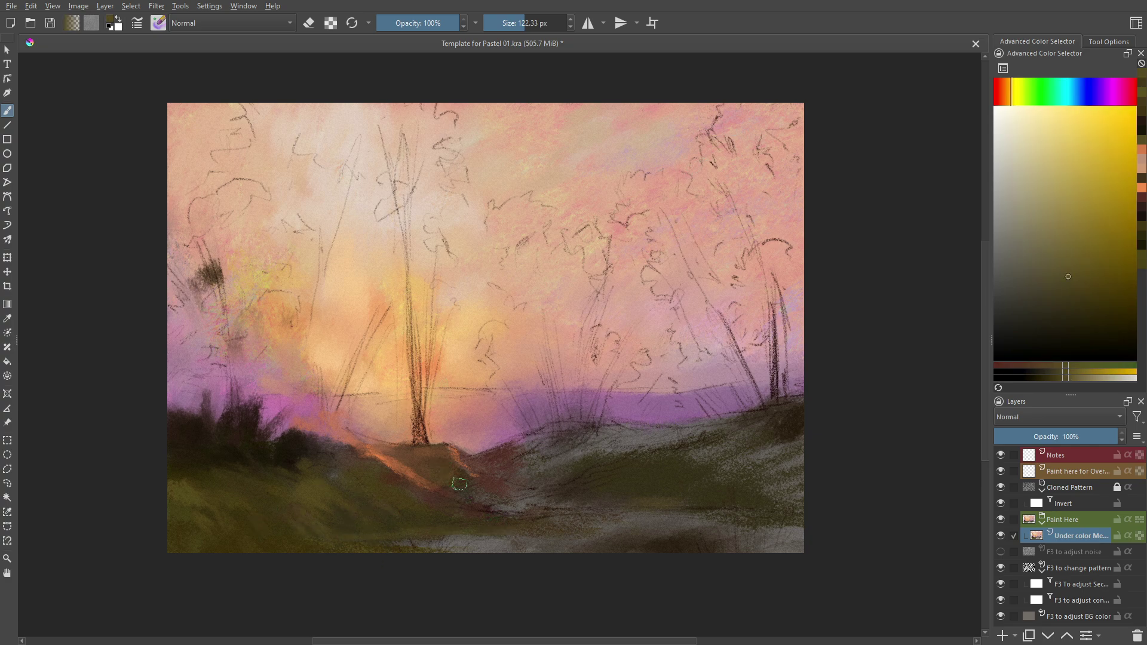
drag(615, 427, 366, 382)
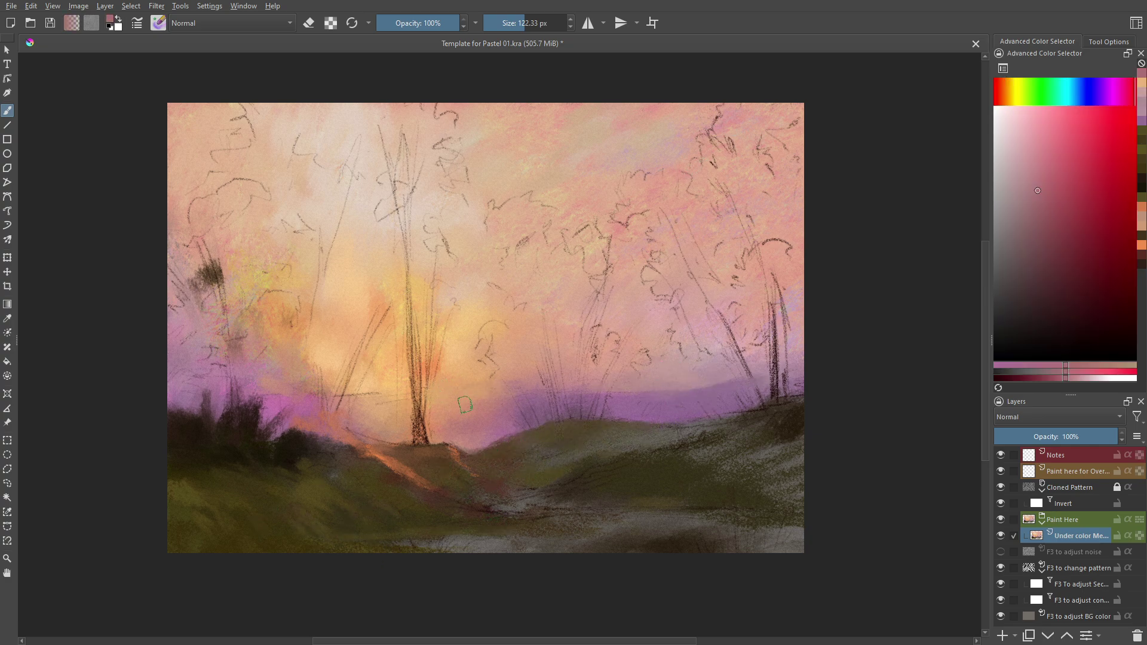
drag(418, 442, 445, 443)
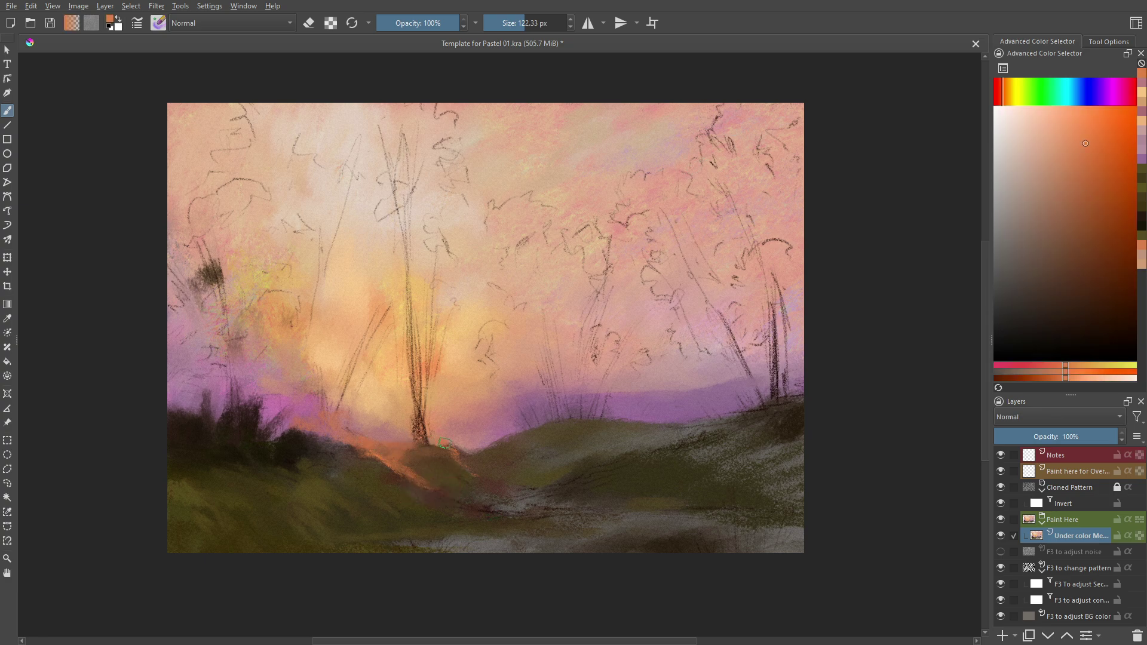
drag(327, 434, 386, 504)
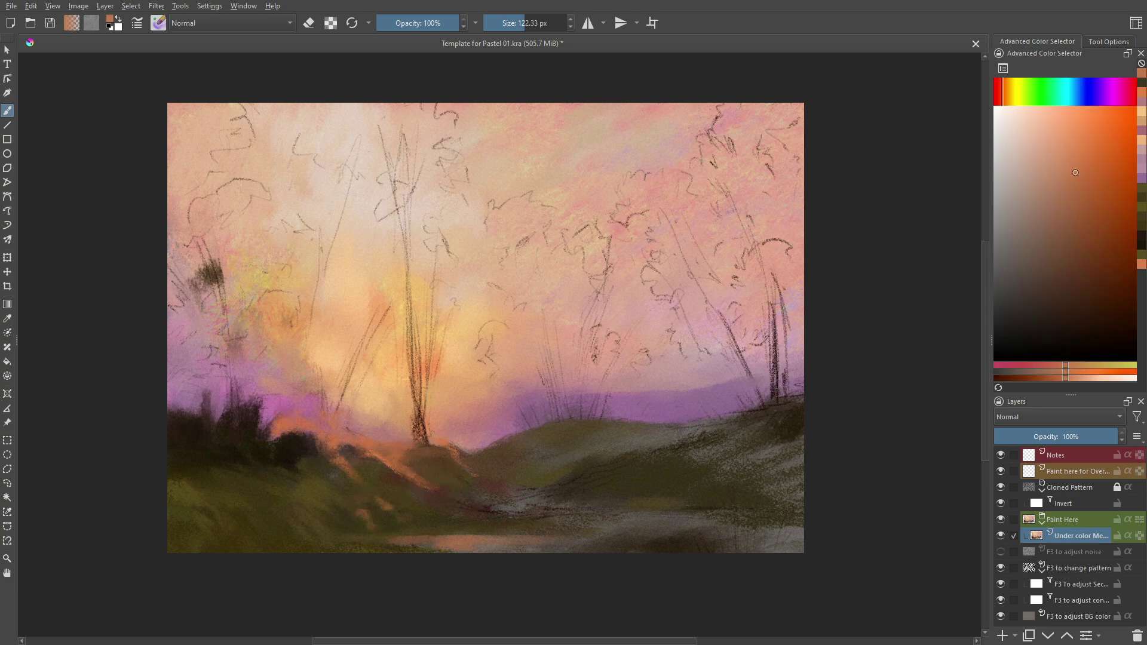
drag(428, 320, 436, 341)
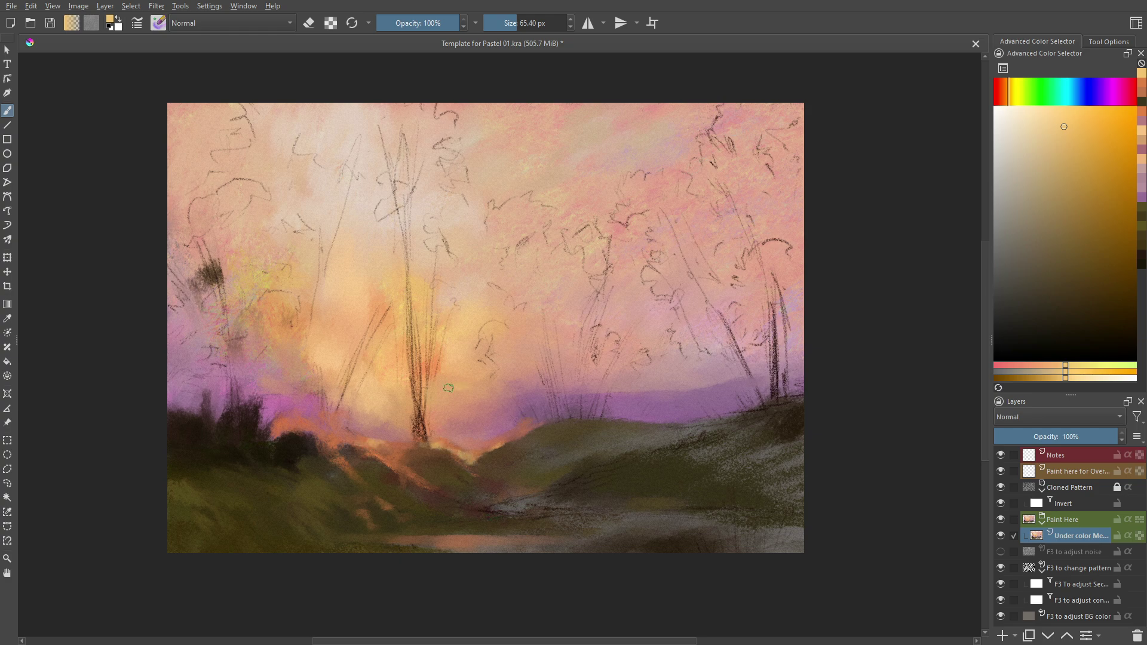
Switch to a different pastel brush preset and pick a pale magenta.
key(F6)
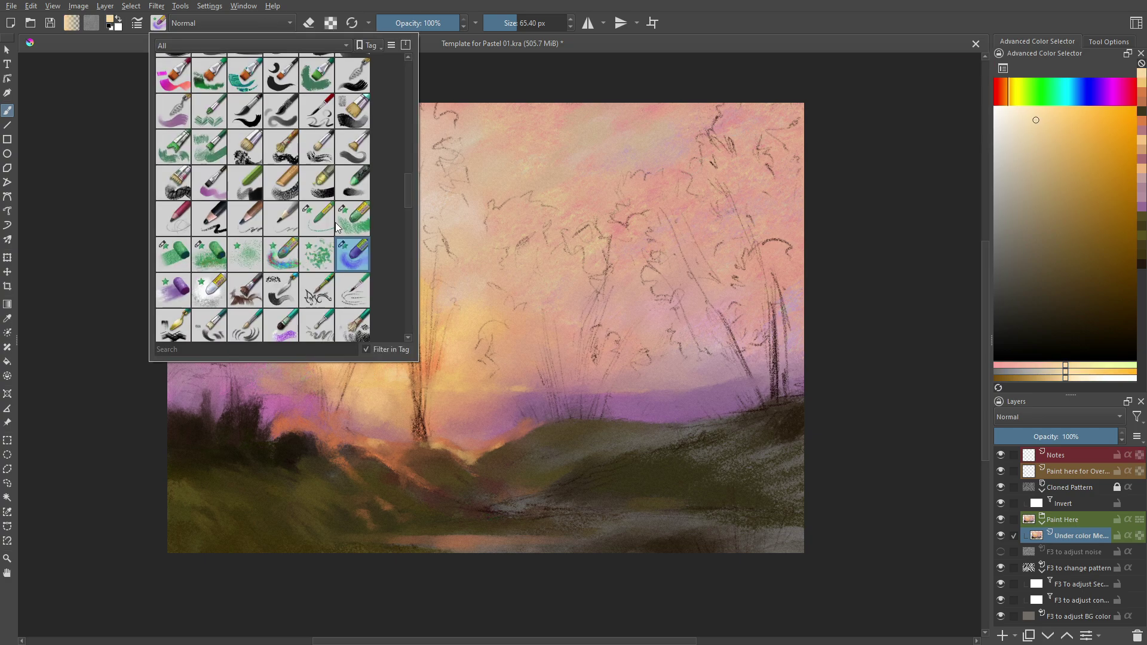
click(352, 343)
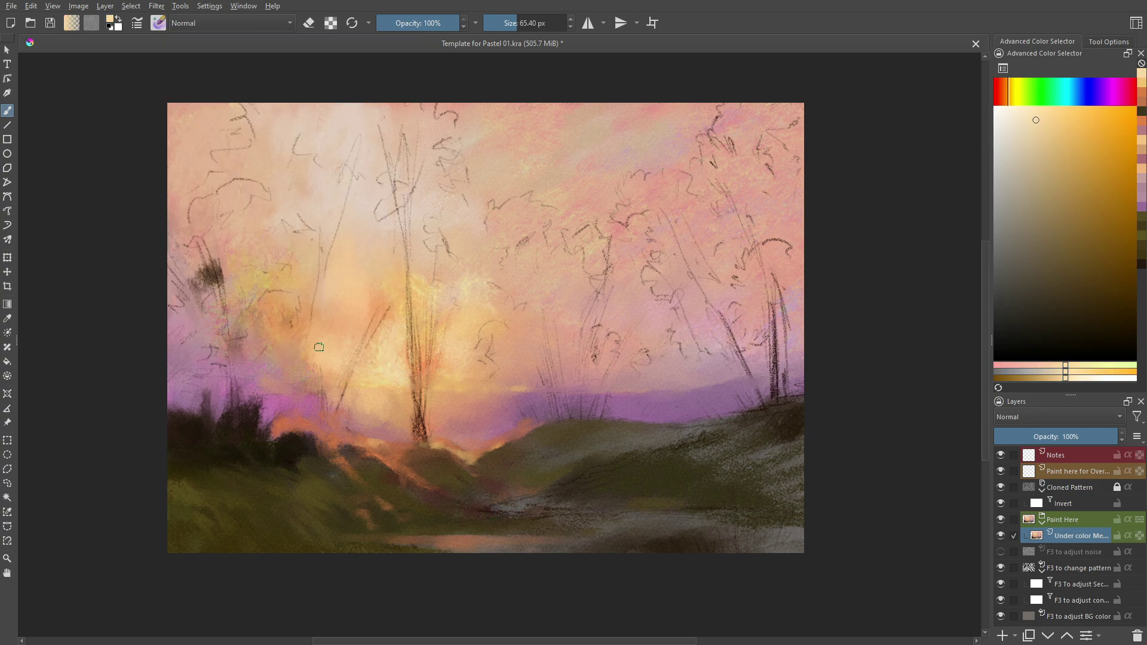
ctrl+click(477, 401)
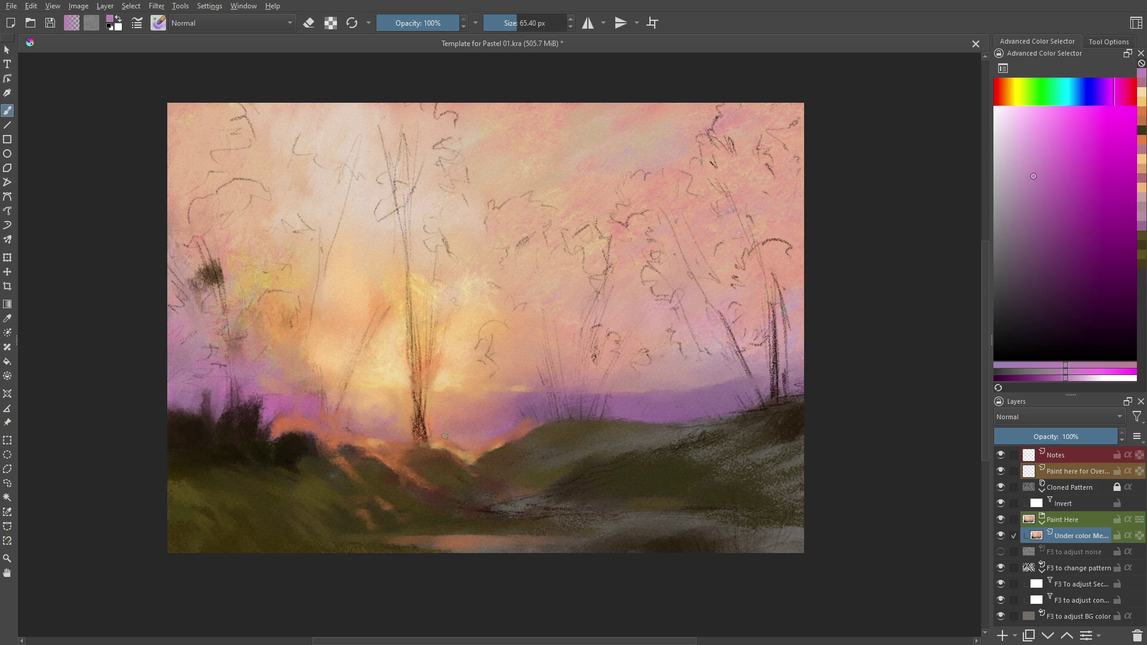
Pick a red-pink, then try orange-brown and pale yellow-orange colours from the painting.
click(1129, 103)
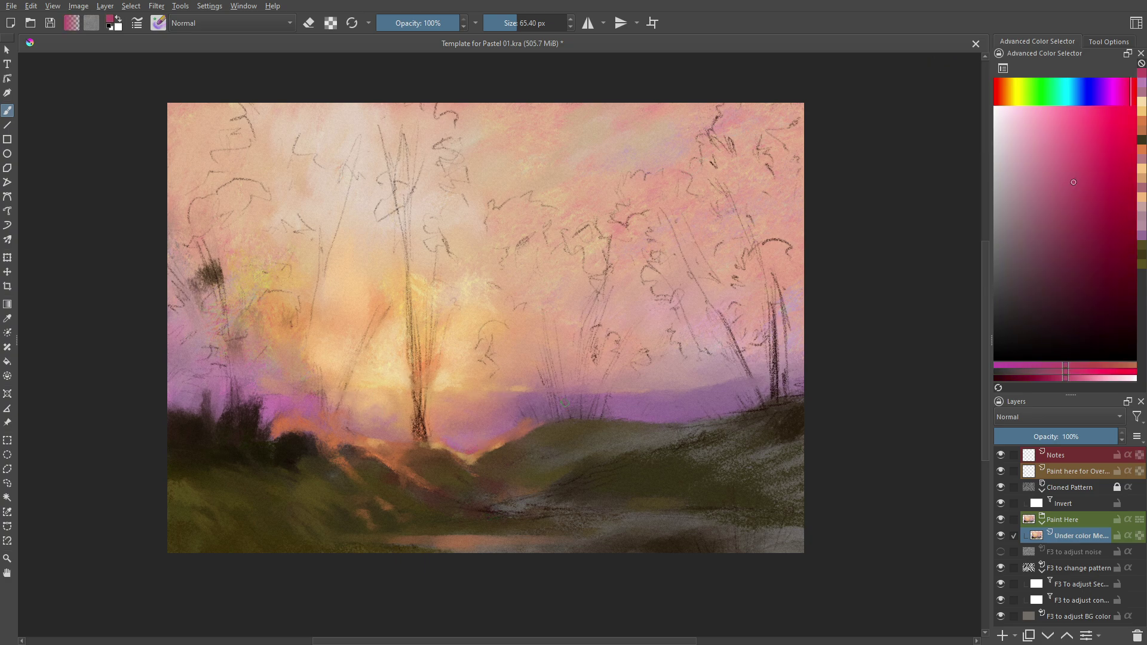
ctrl+click(425, 435)
ctrl+click(398, 440)
ctrl+click(440, 463)
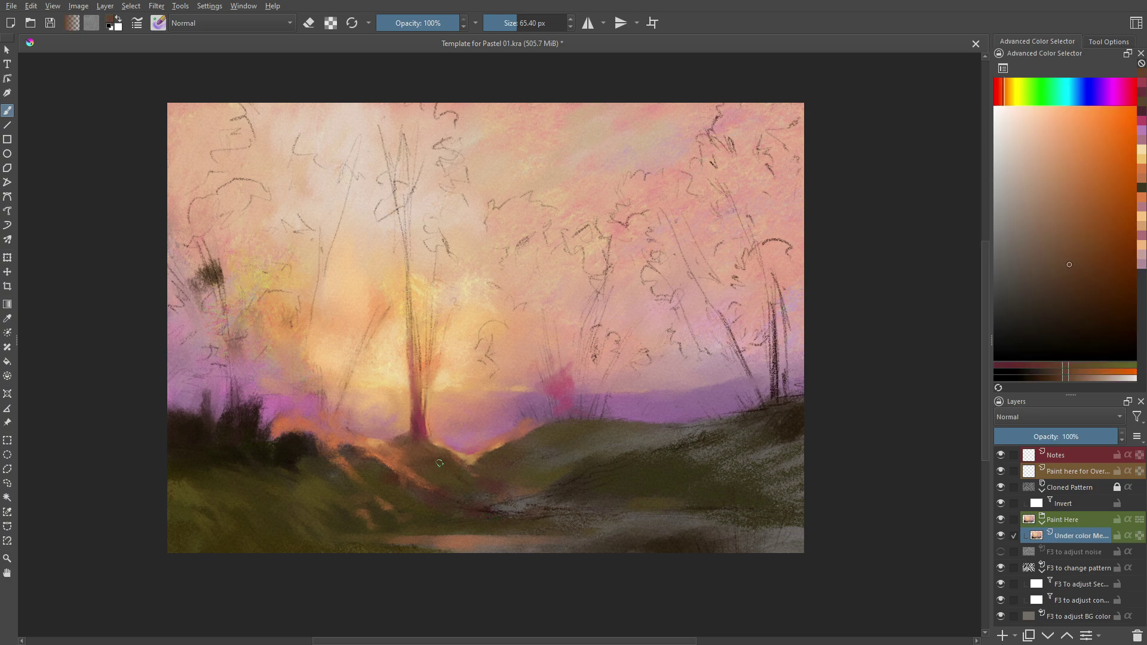
ctrl+click(432, 438)
Darken the central tree trunk with dark crimson strokes.
click(1134, 91)
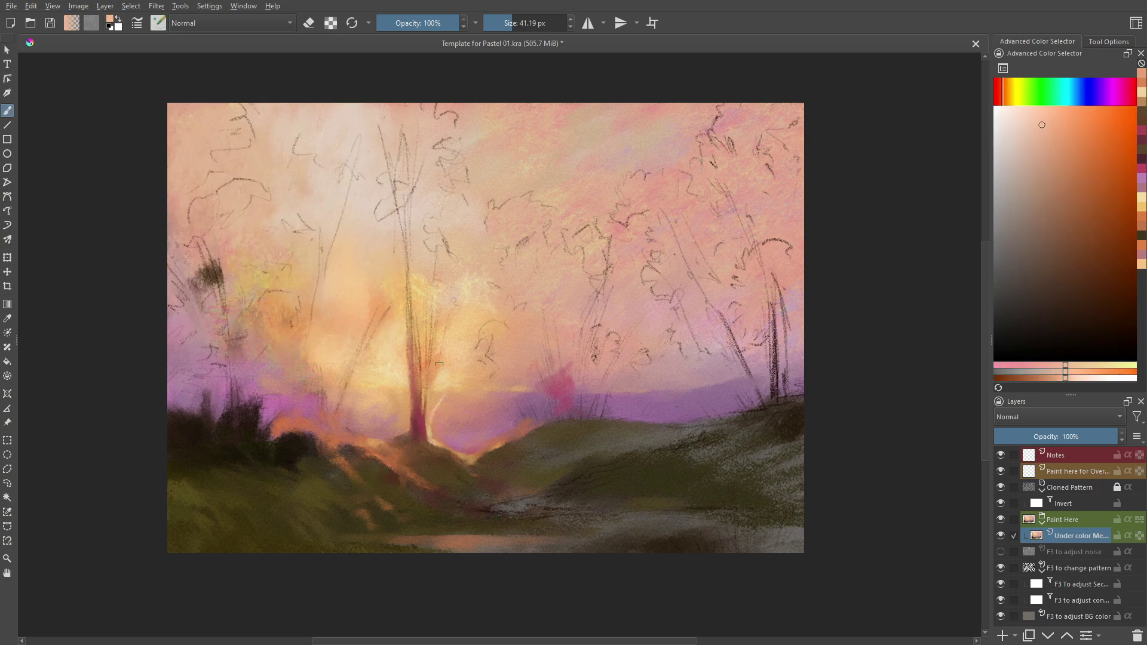
click(1074, 230)
drag(406, 264, 411, 380)
ctrl+click(436, 397)
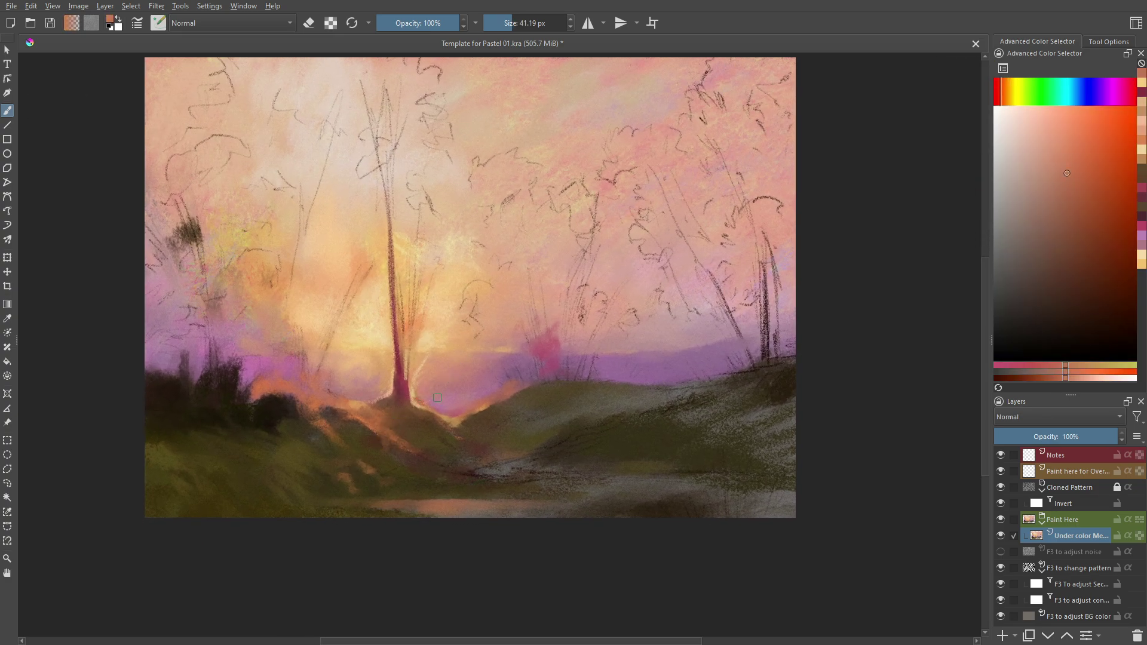
ctrl+click(425, 447)
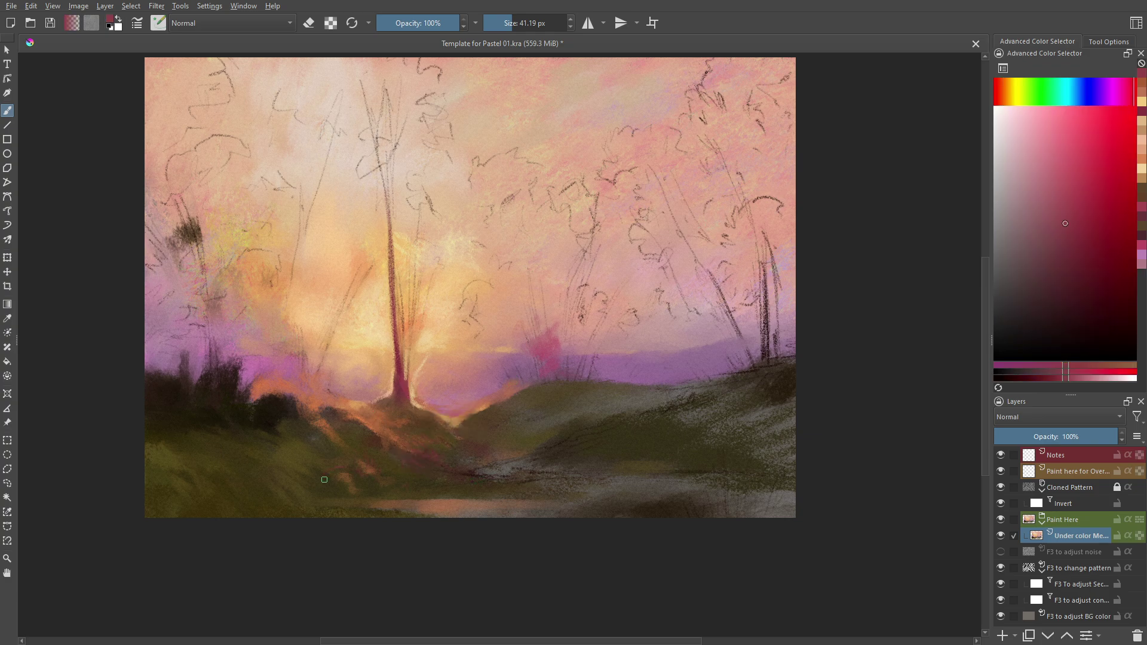
Swap between larger and smaller brush presets and pick an orange-brown colour.
key(F6)
click(346, 245)
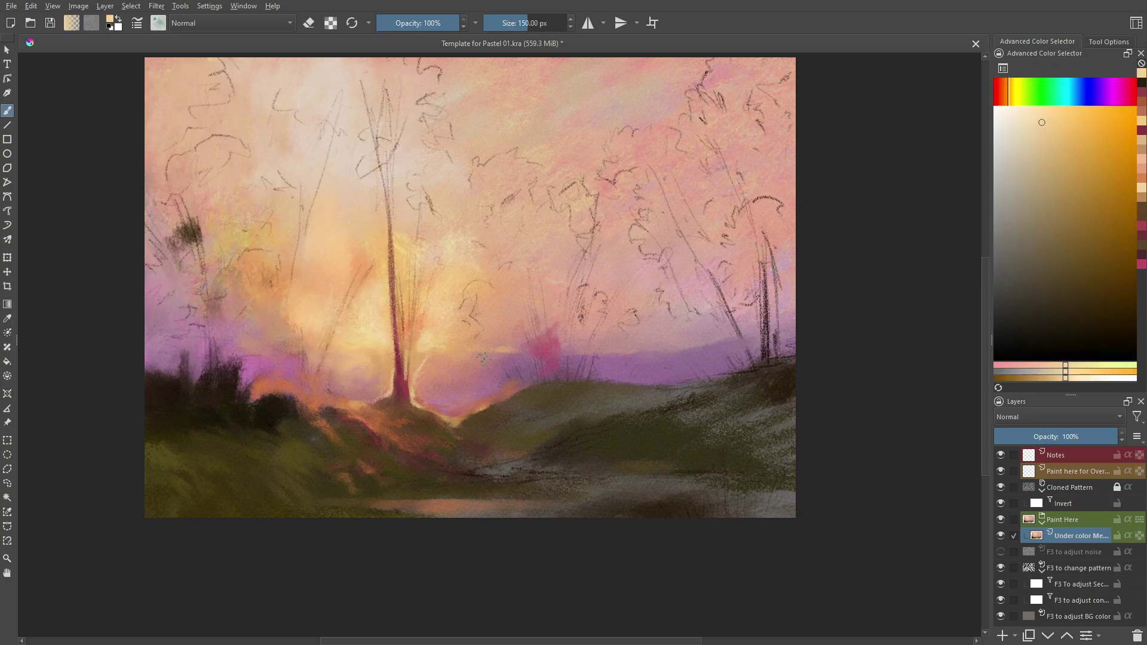
key(F6)
click(346, 245)
ctrl+click(375, 410)
Zoom in on the tree and hills, pick light peach-orange, and sample the horizon bush's pink.
scroll(375, 410, up, 2)
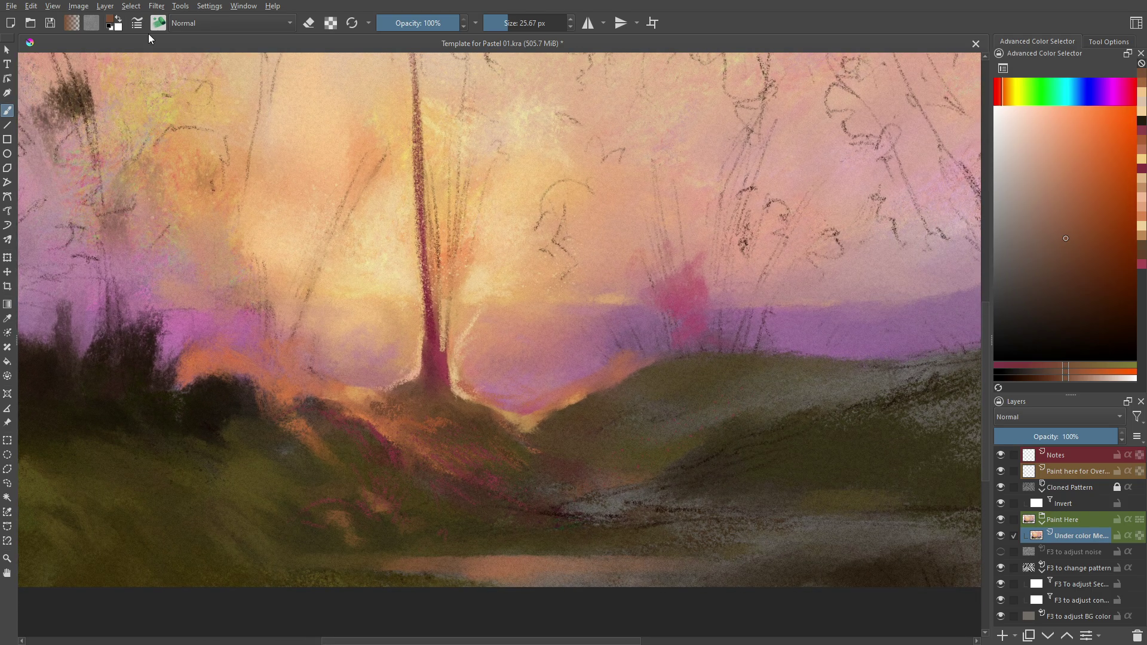
key(slash)
ctrl+click(405, 212)
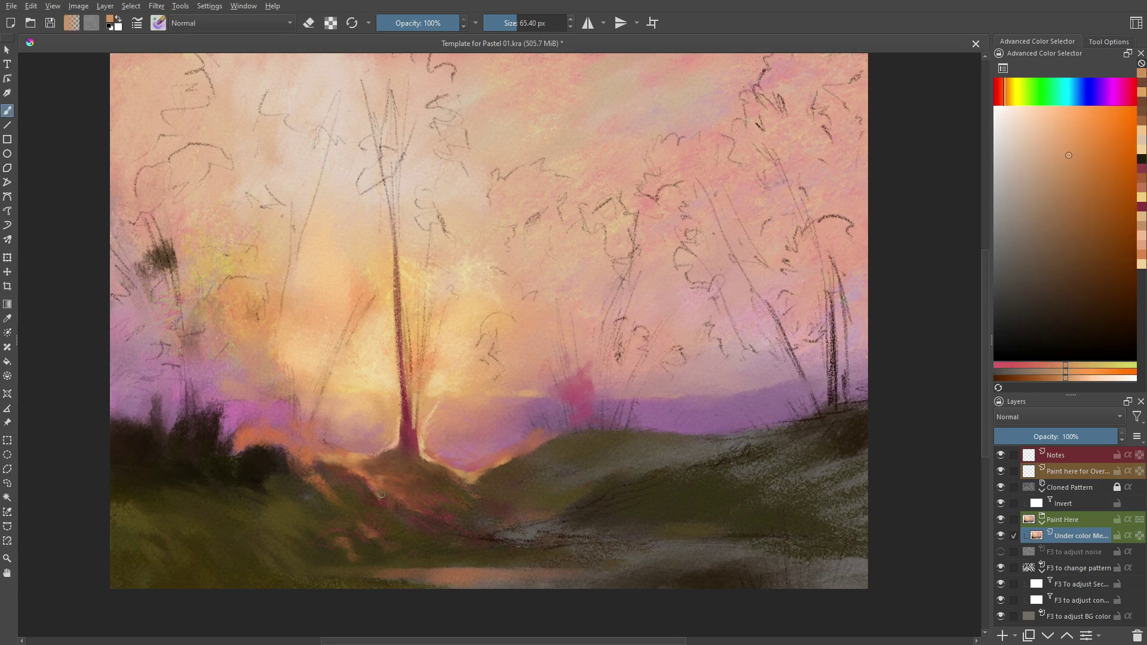
scroll(406, 212, up, 1)
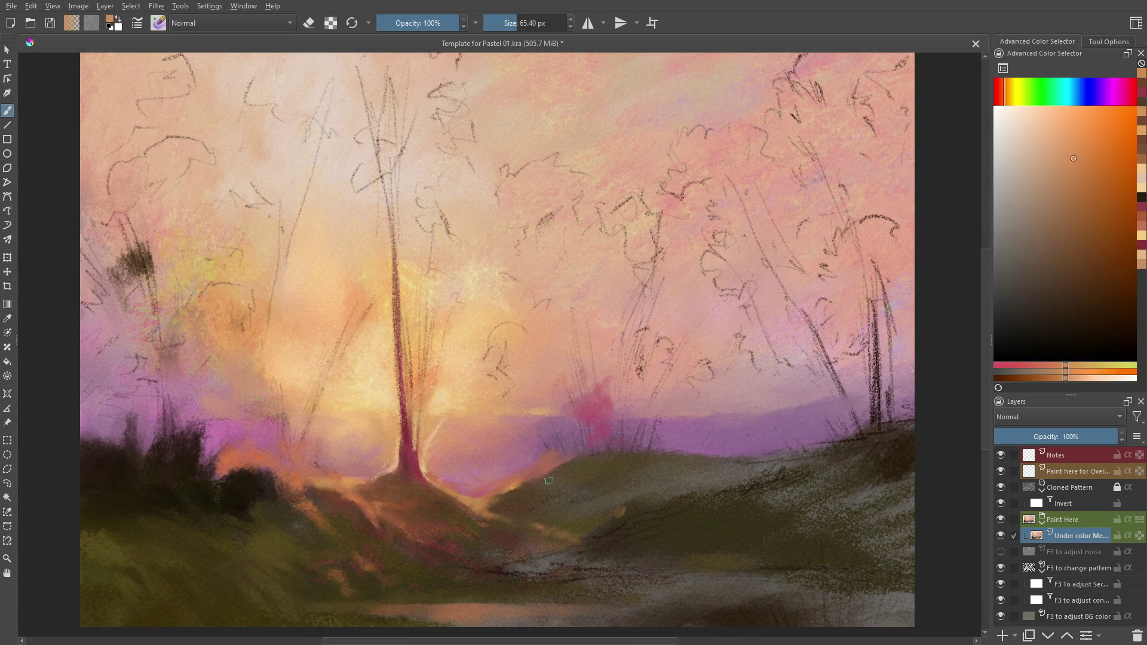
scroll(573, 418, down, 2)
ctrl+click(576, 379)
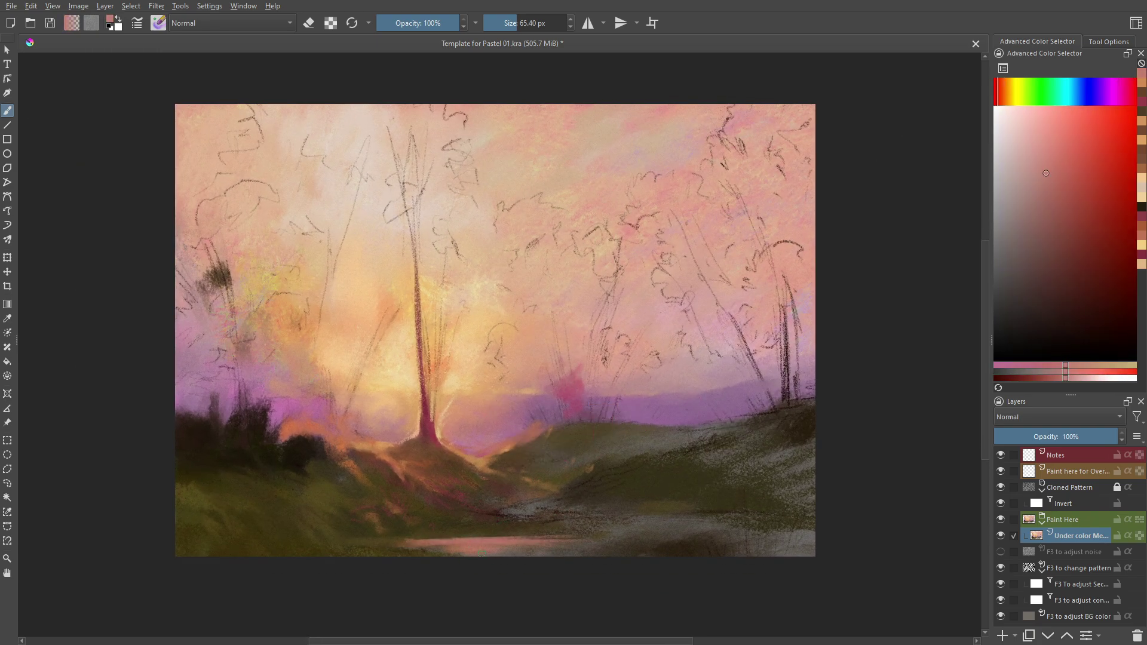
Dab teal highlights onto the green hill, sampling magenta-purple, dark red and dark olive.
ctrl+click(418, 543)
ctrl+click(469, 550)
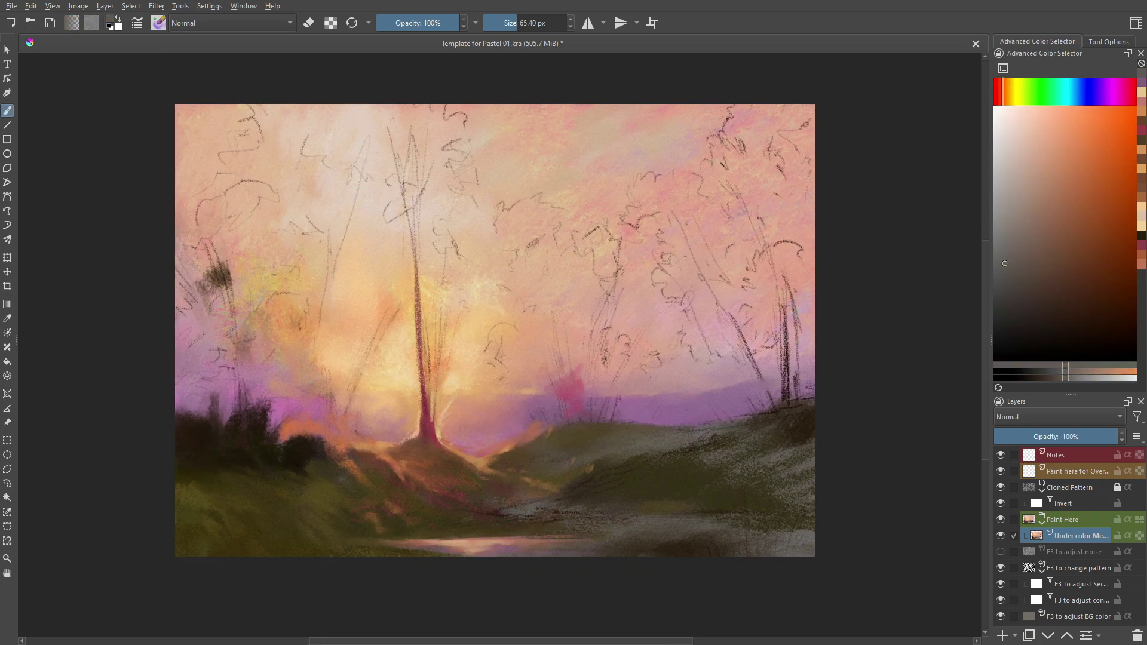
drag(603, 469, 640, 452)
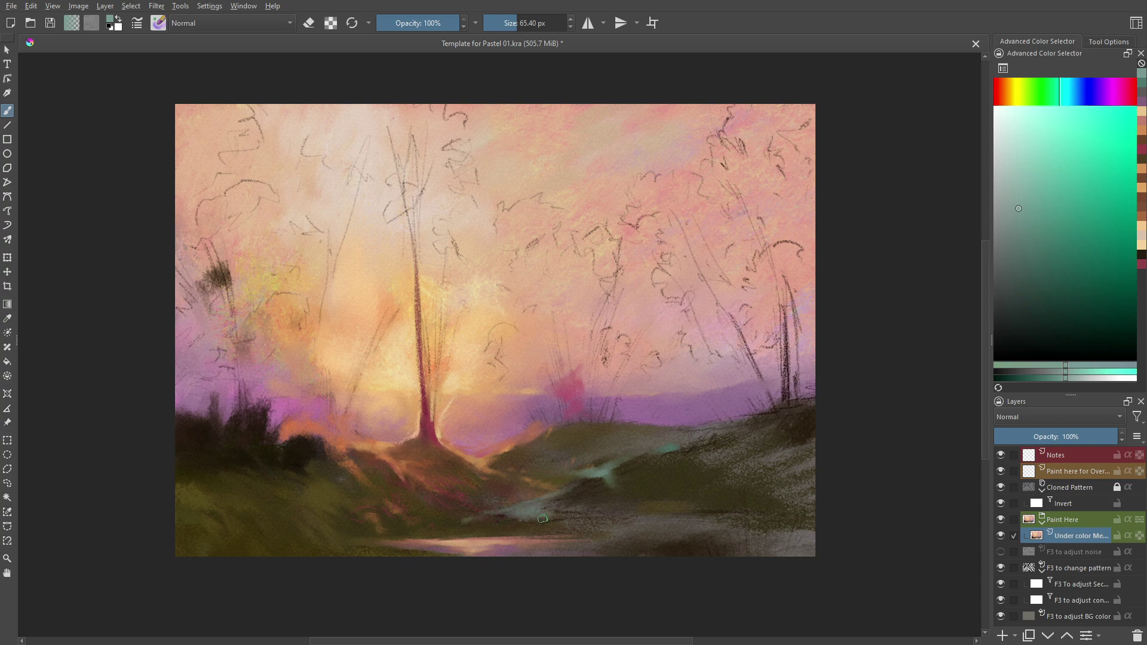
ctrl+click(368, 536)
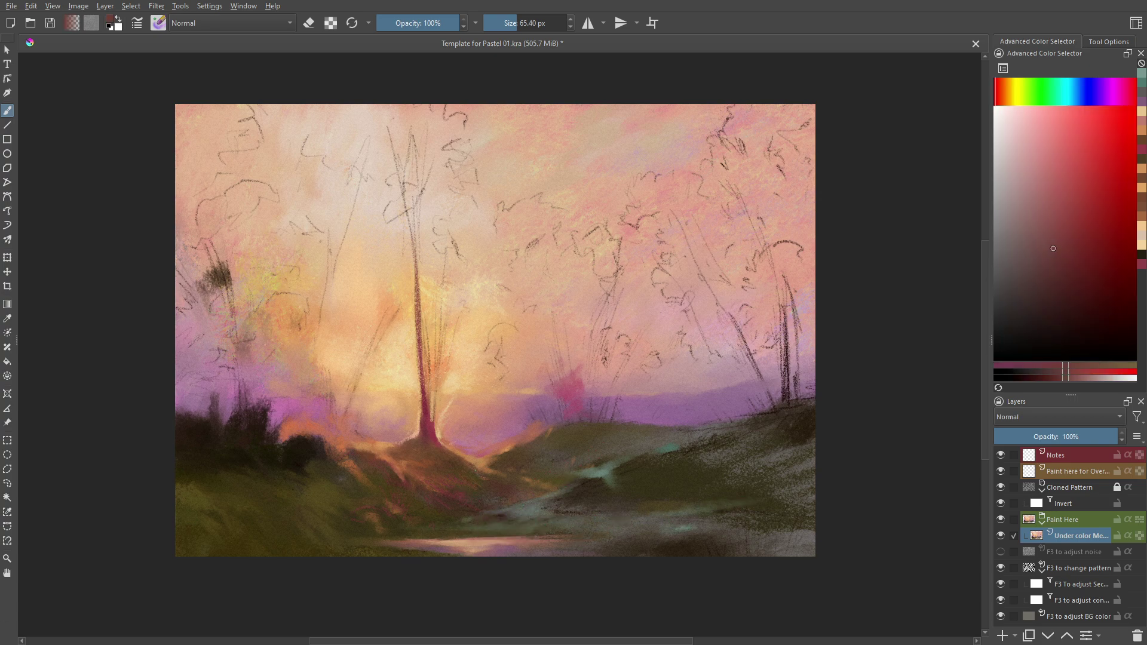
ctrl+click(398, 489)
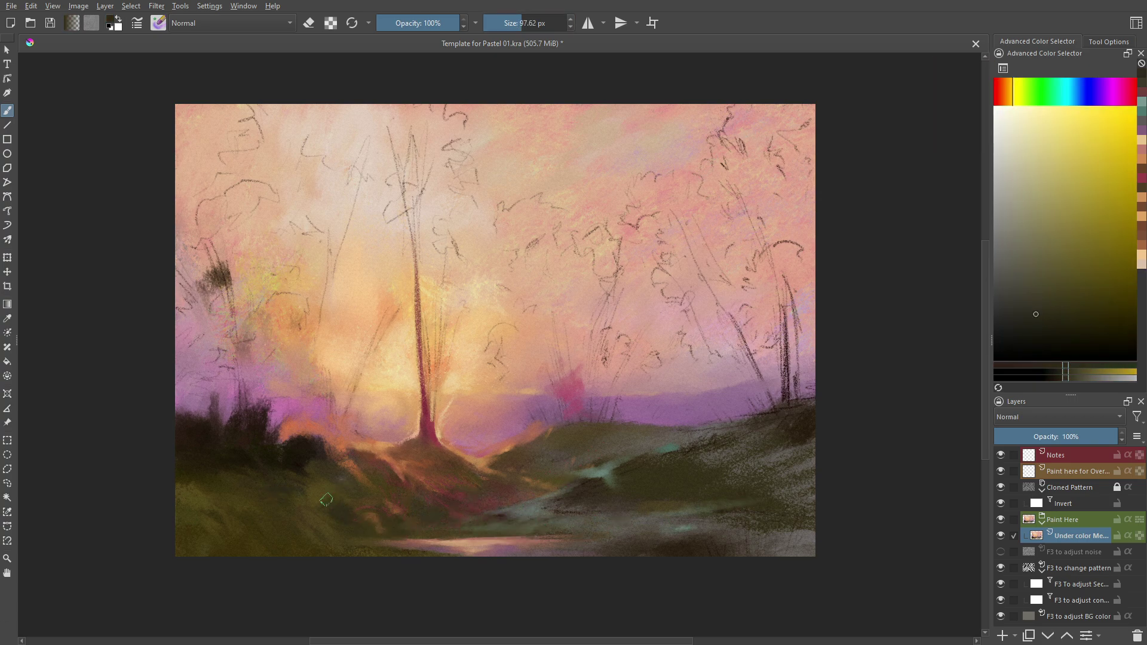
Darken the bottom-left bushes with dark red-brown strokes and mid olive-grey.
ctrl+click(244, 530)
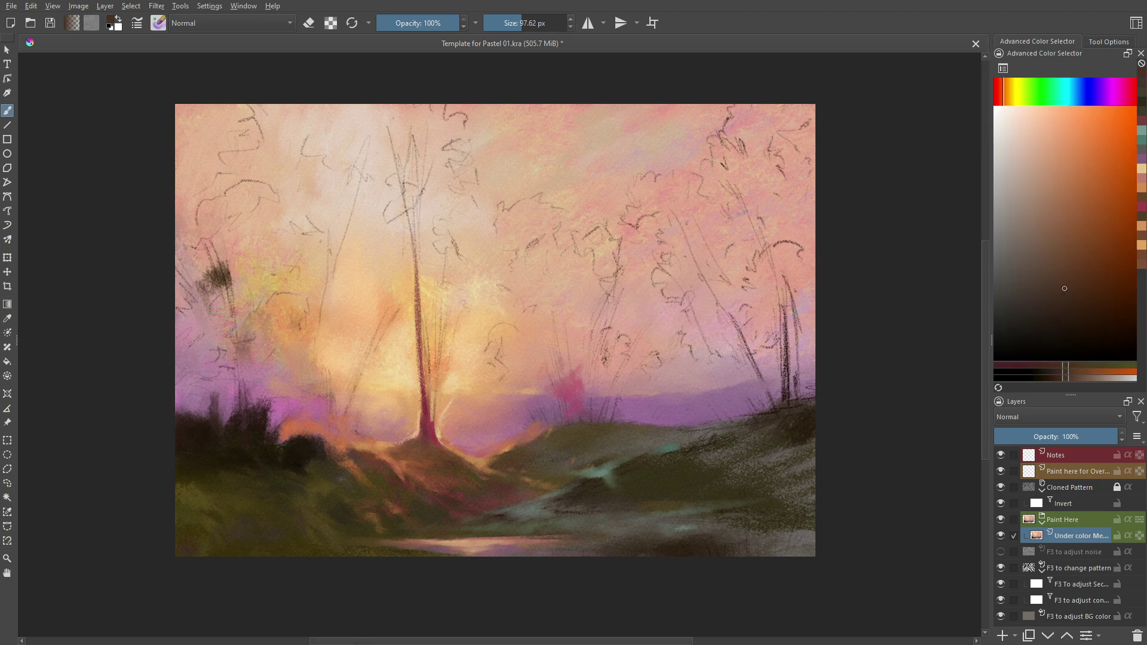
ctrl+click(687, 155)
ctrl+click(180, 409)
drag(179, 418, 233, 406)
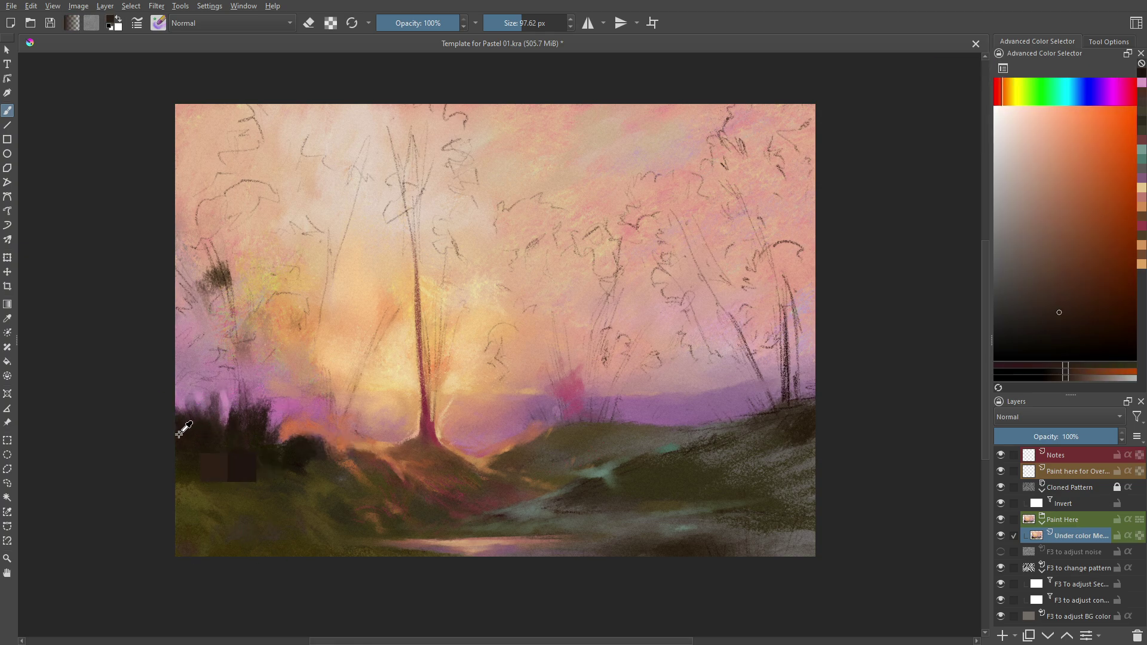
ctrl+click(195, 449)
ctrl+click(247, 455)
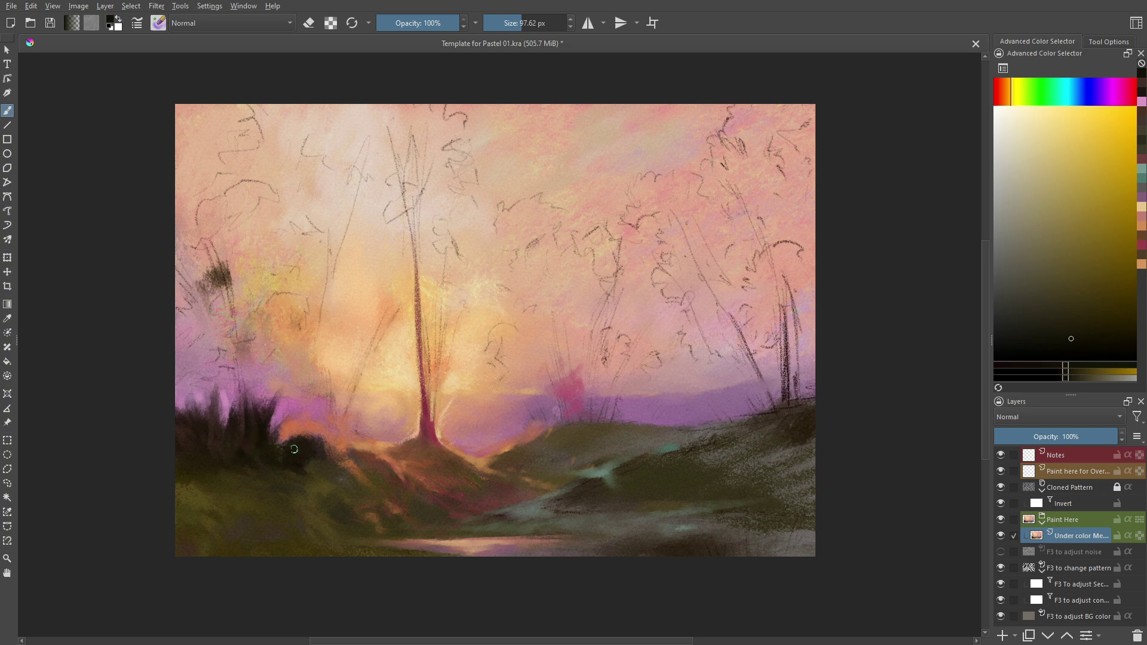
drag(308, 435, 320, 456)
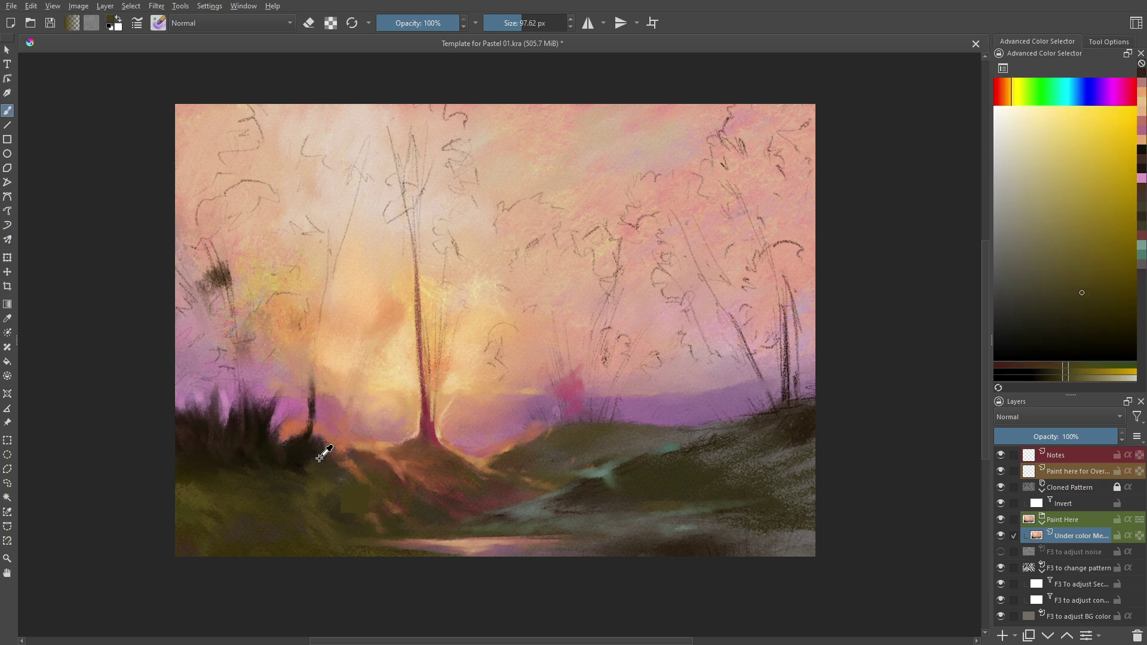
Use a smaller brush preset with sampled orange-browns, greyish green and dusty red-brown.
key(F6)
click(239, 120)
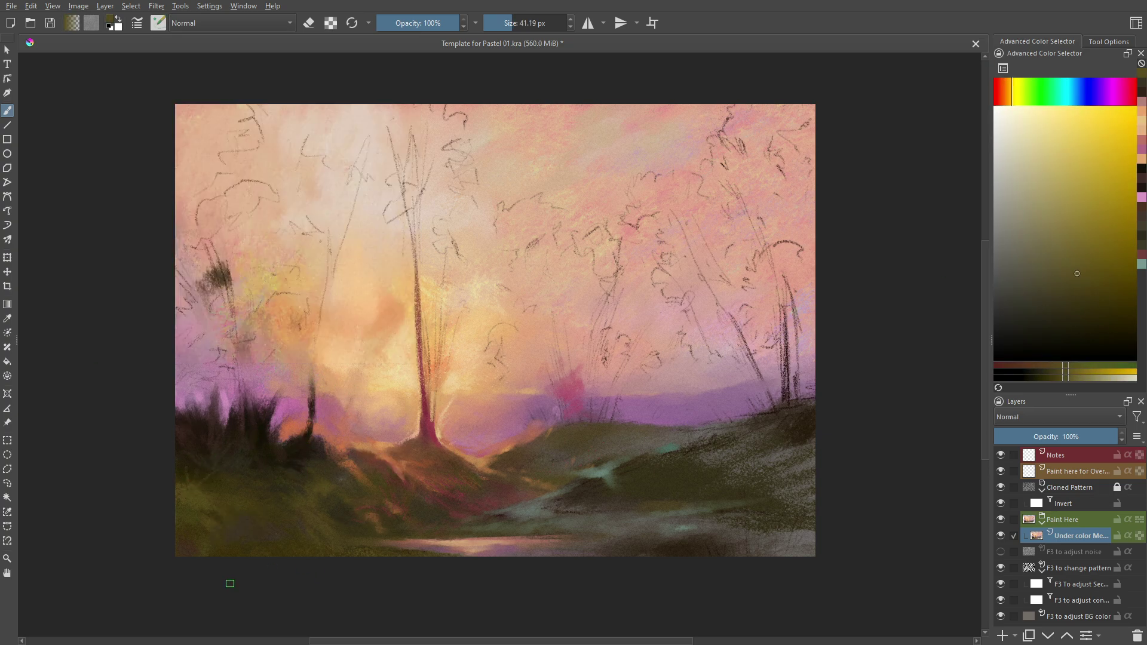
ctrl+click(434, 481)
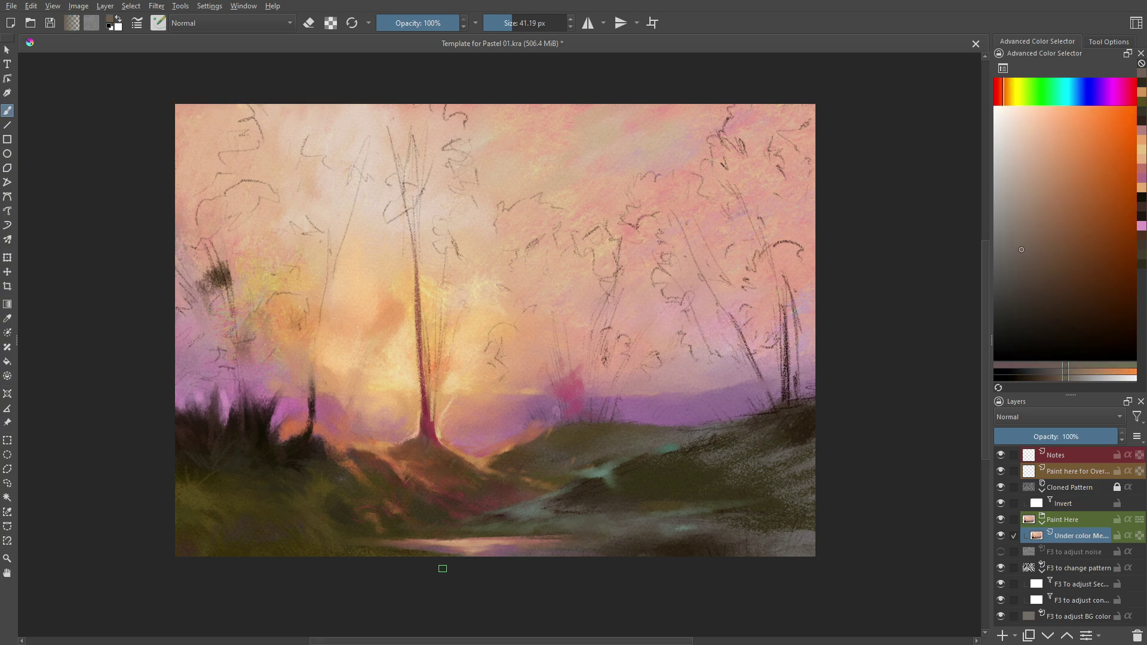
ctrl+click(472, 461)
drag(514, 31, 510, 31)
ctrl+click(454, 455)
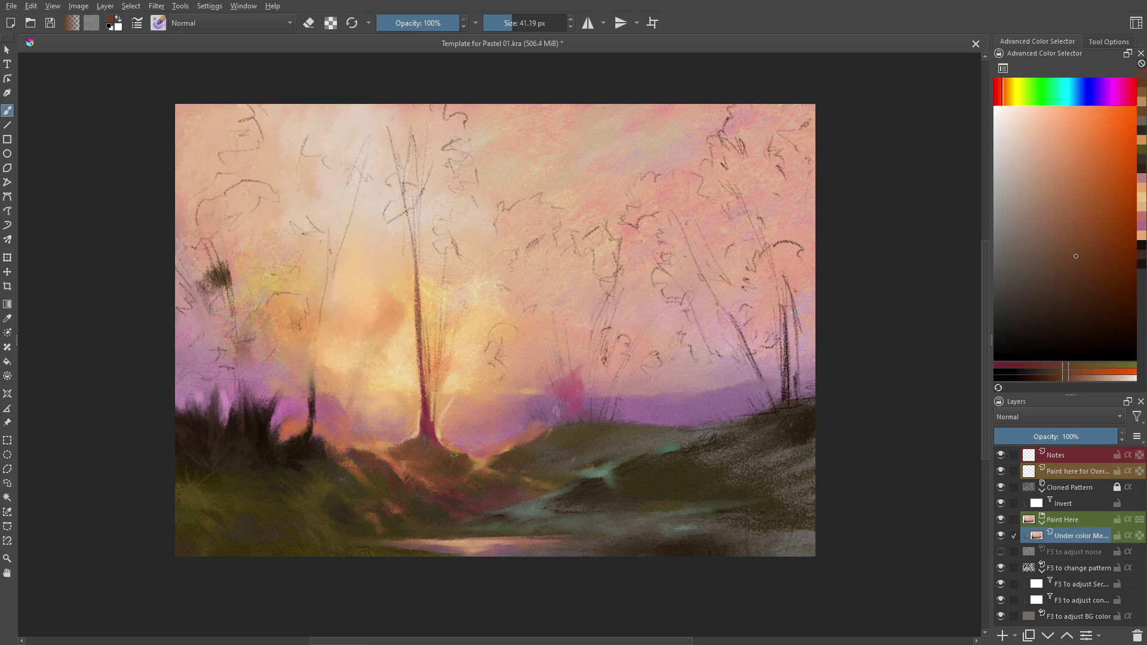
ctrl+click(511, 488)
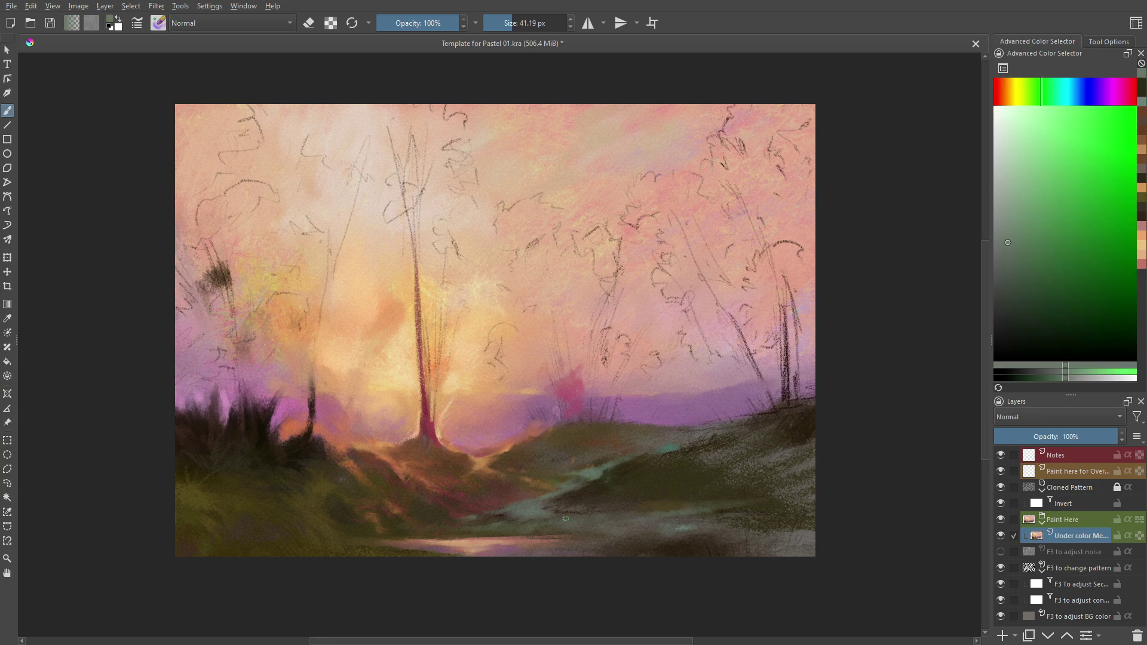
ctrl+click(526, 513)
Paint orange, peach and olive-yellow, switching the brush between 55 px and 41 px.
scroll(444, 512, up, 1)
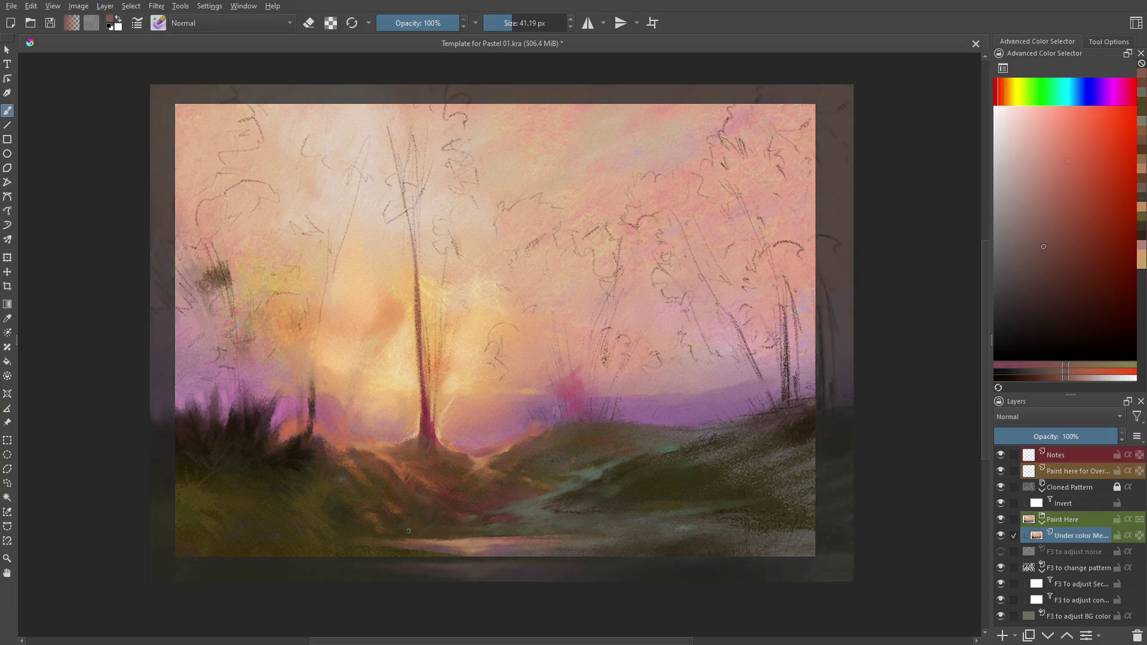
ctrl+click(499, 466)
ctrl+click(507, 470)
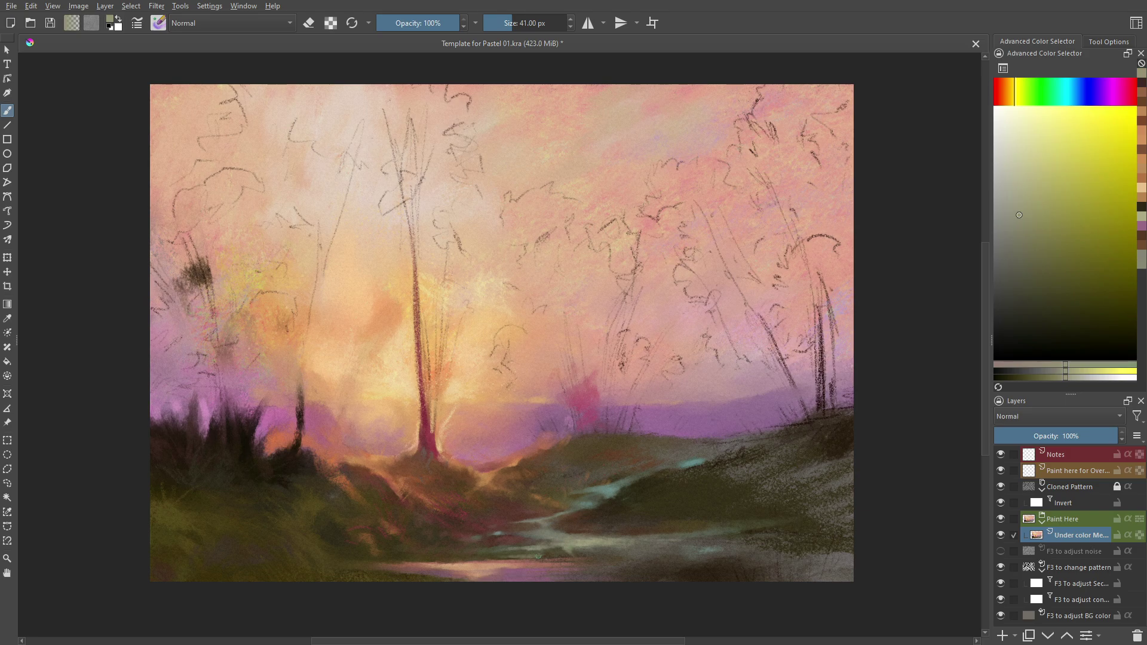
right_click(285, 198)
ctrl+click(570, 554)
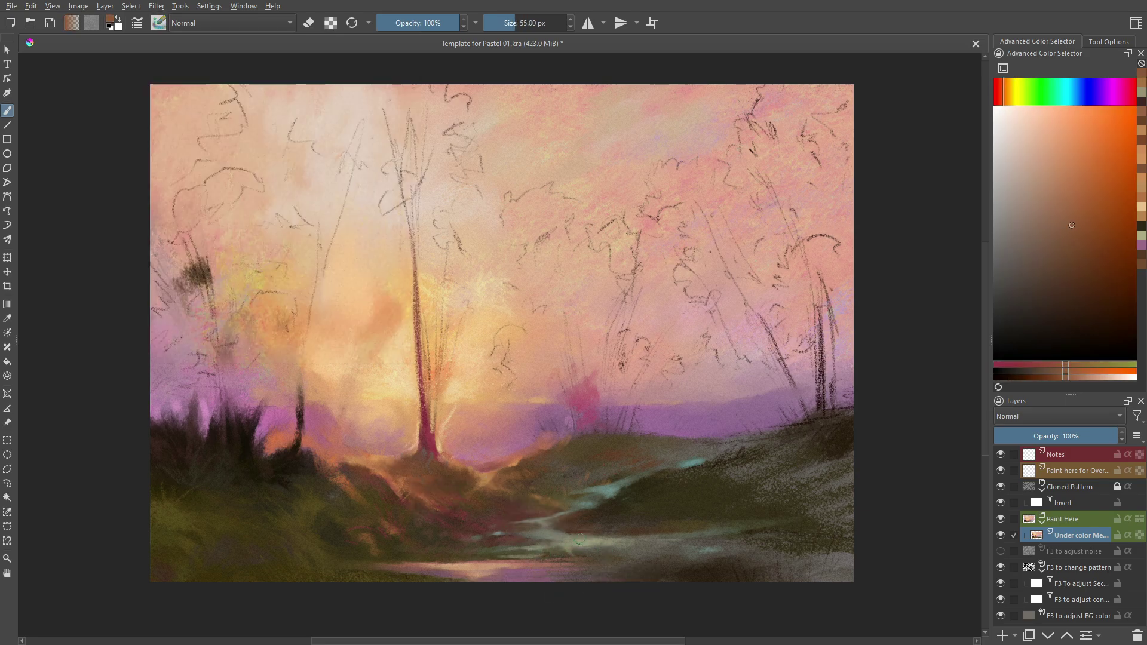
ctrl+click(516, 549)
ctrl+click(526, 555)
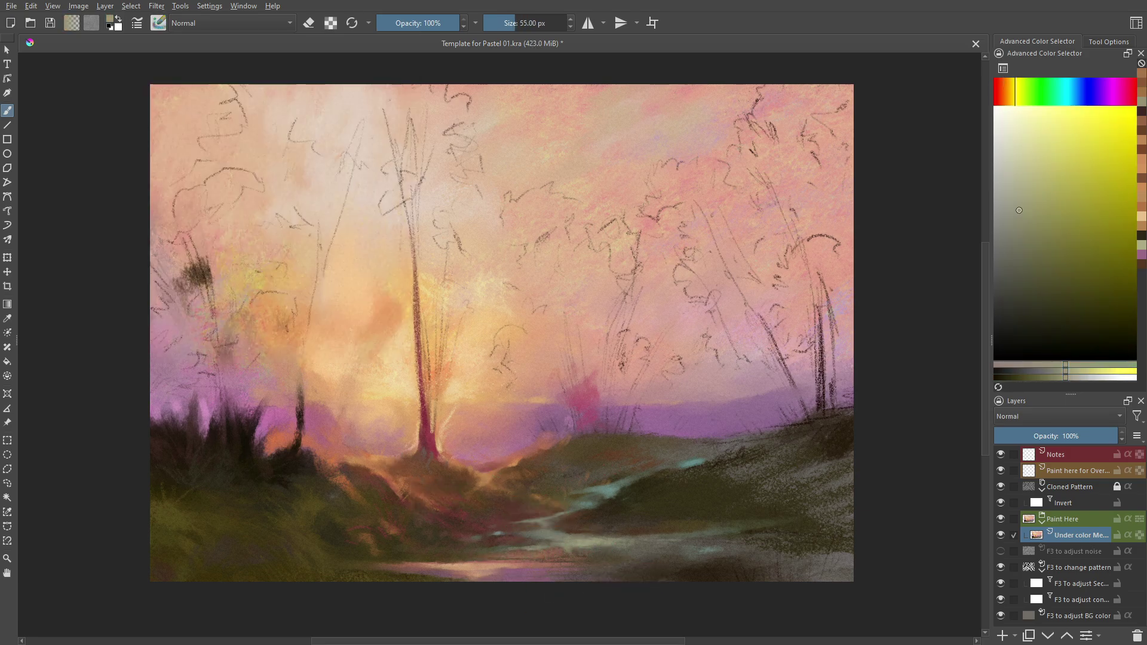
key(slash)
Sample dark red-brown, muted pink, peach, olive-grey and orange-brown, returning to the 55 px brush.
ctrl+click(484, 560)
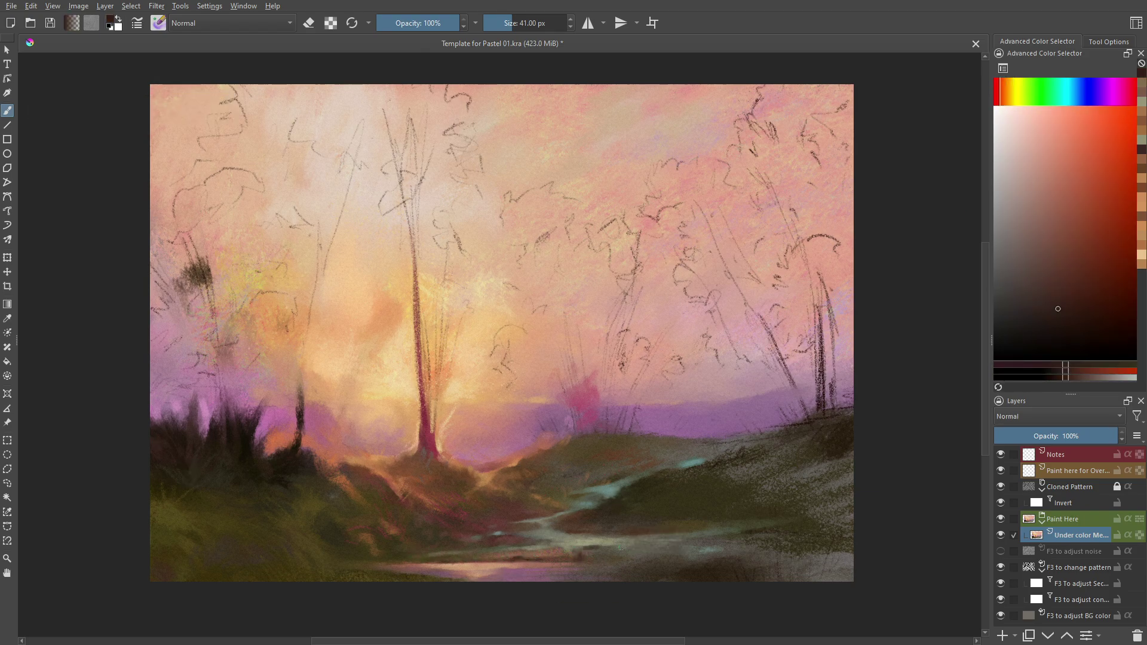
ctrl+click(518, 397)
ctrl+click(552, 562)
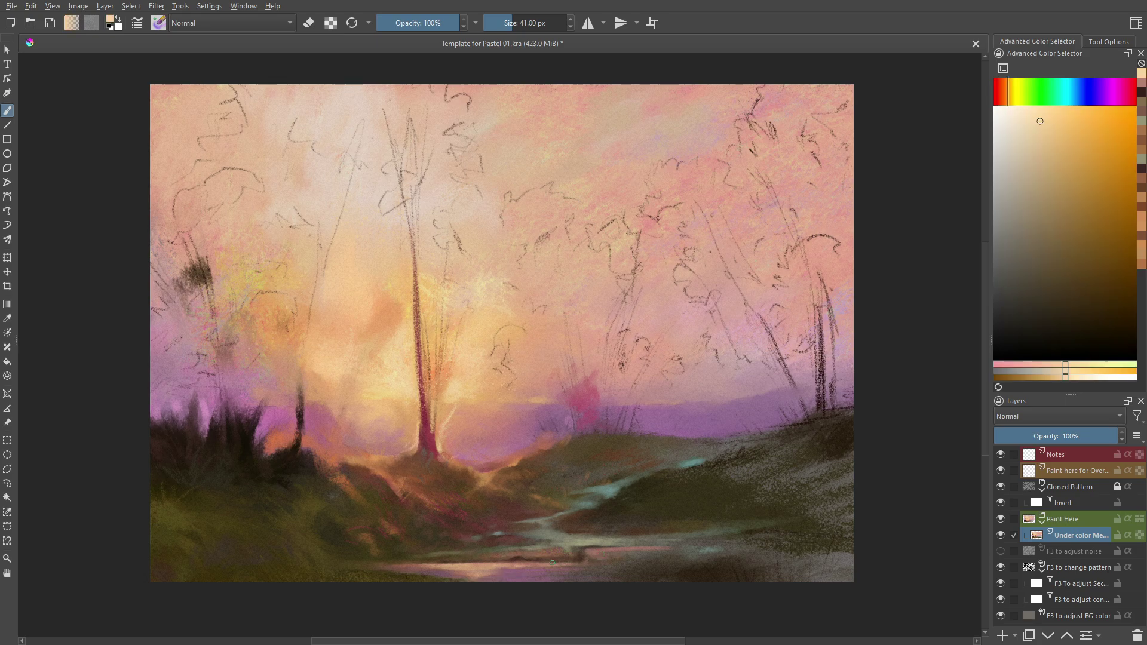
ctrl+click(691, 532)
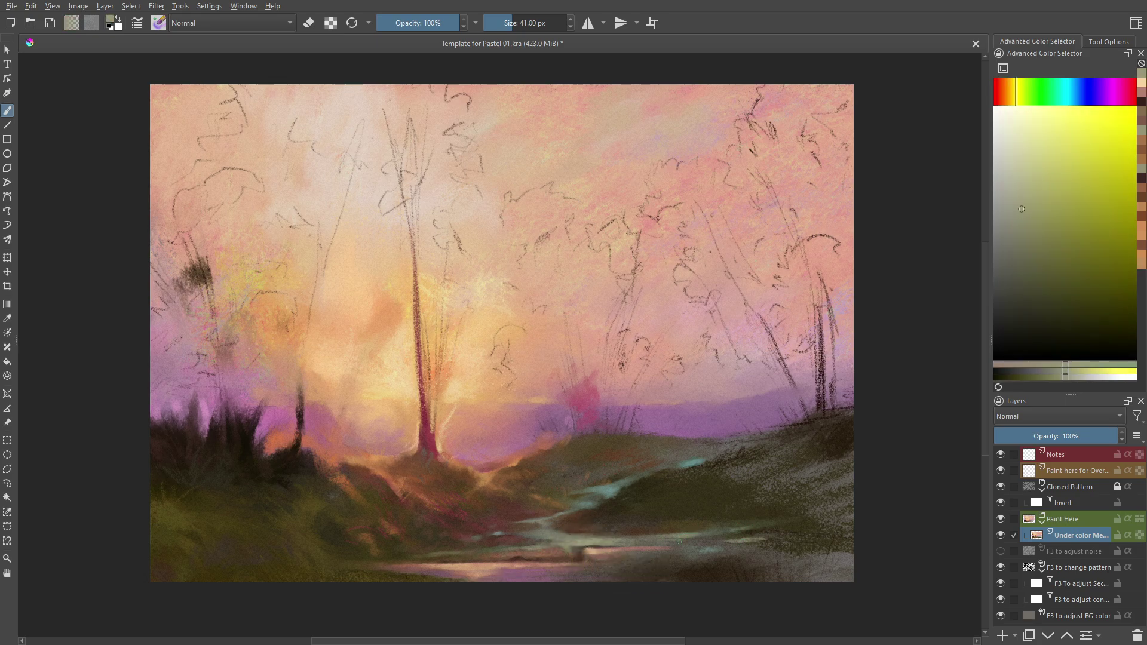
ctrl+click(665, 533)
ctrl+click(633, 525)
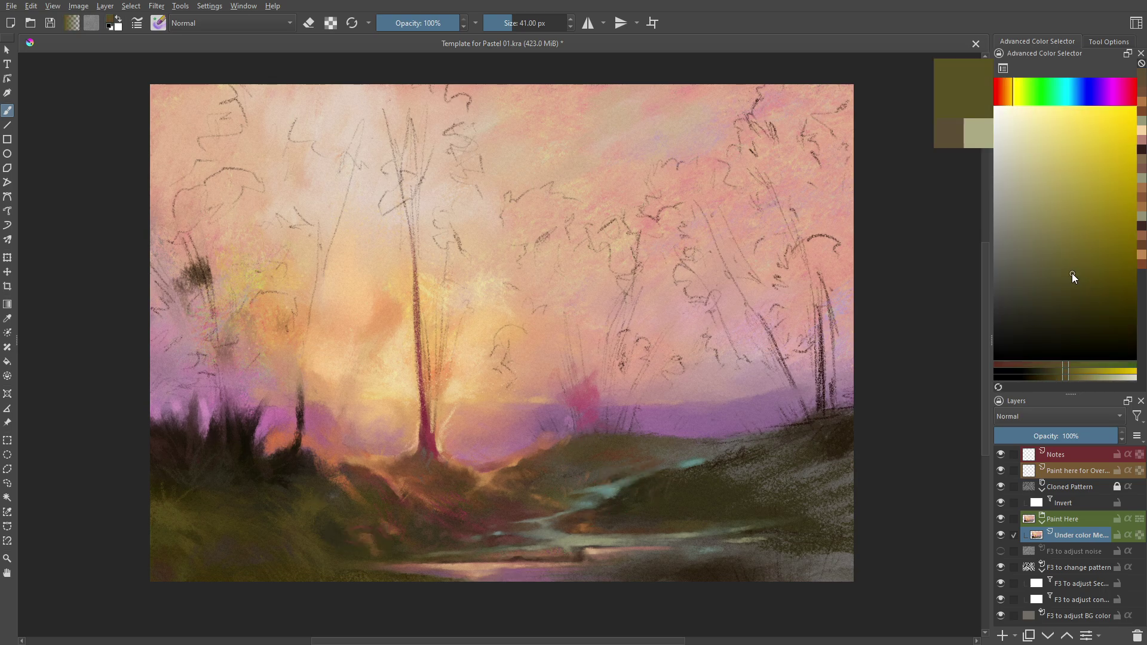
ctrl+click(165, 512)
key(slash)
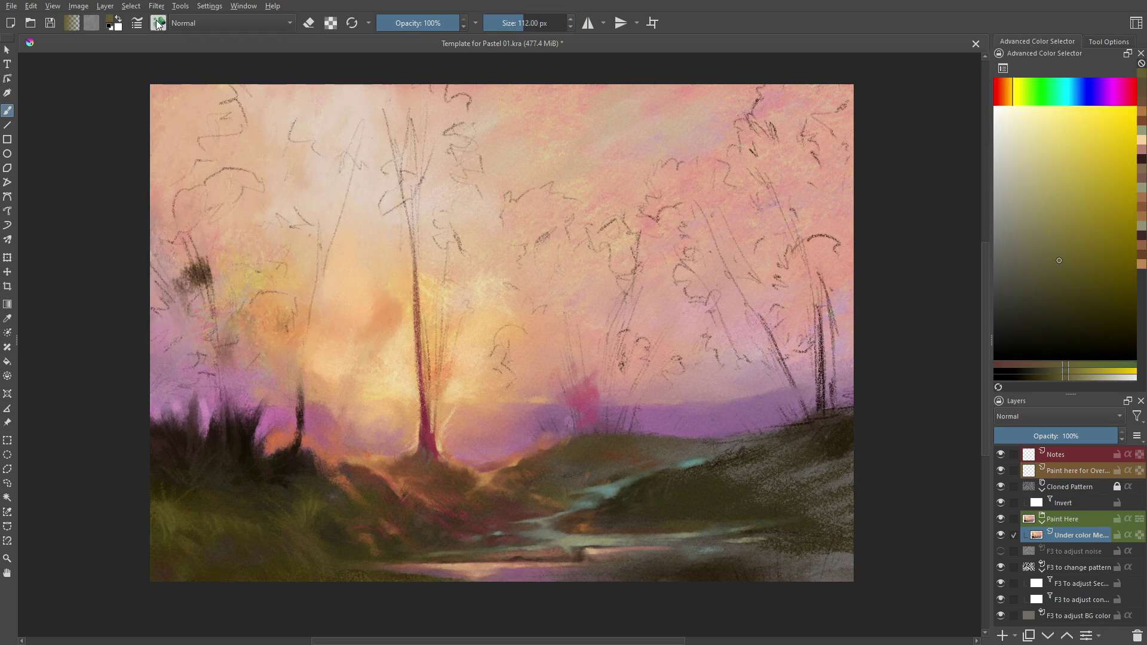
key(slash)
Layer dark and mid browns, orange-browns, dark crimson and dark olive onto the bank.
ctrl+click(200, 418)
ctrl+click(215, 474)
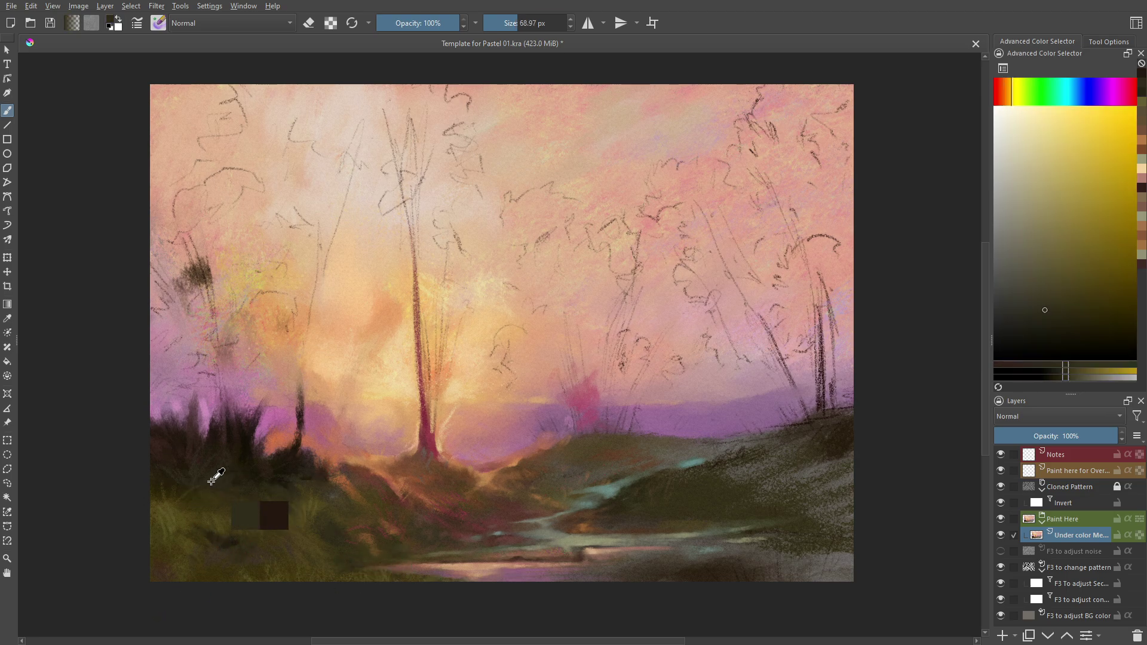
ctrl+click(173, 474)
ctrl+click(350, 500)
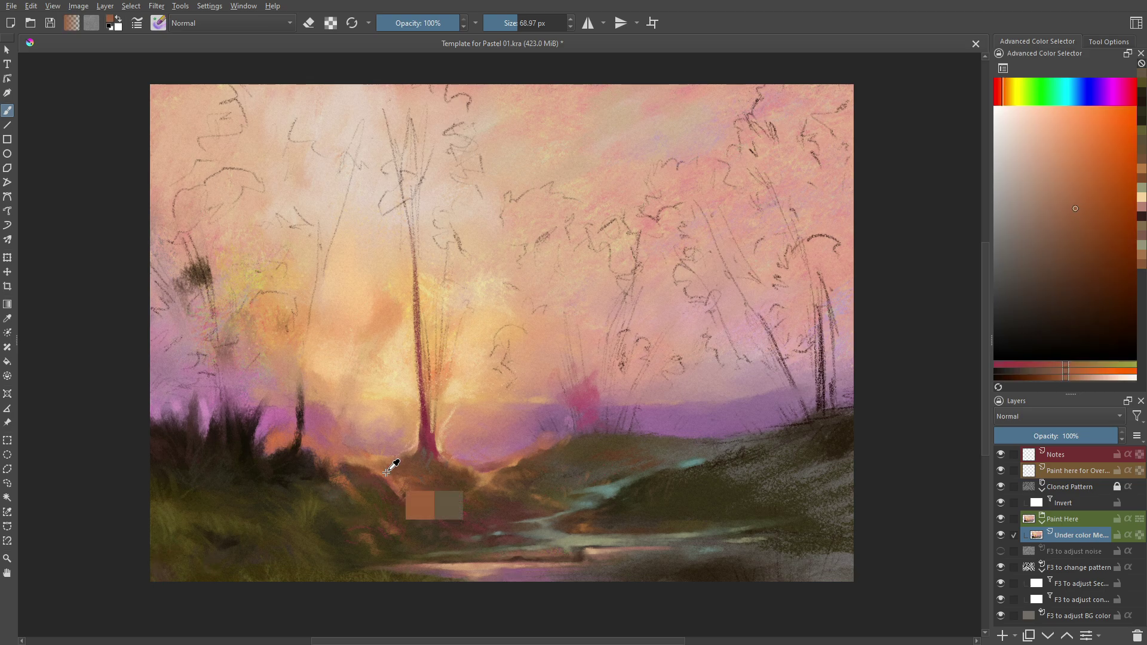
ctrl+click(315, 467)
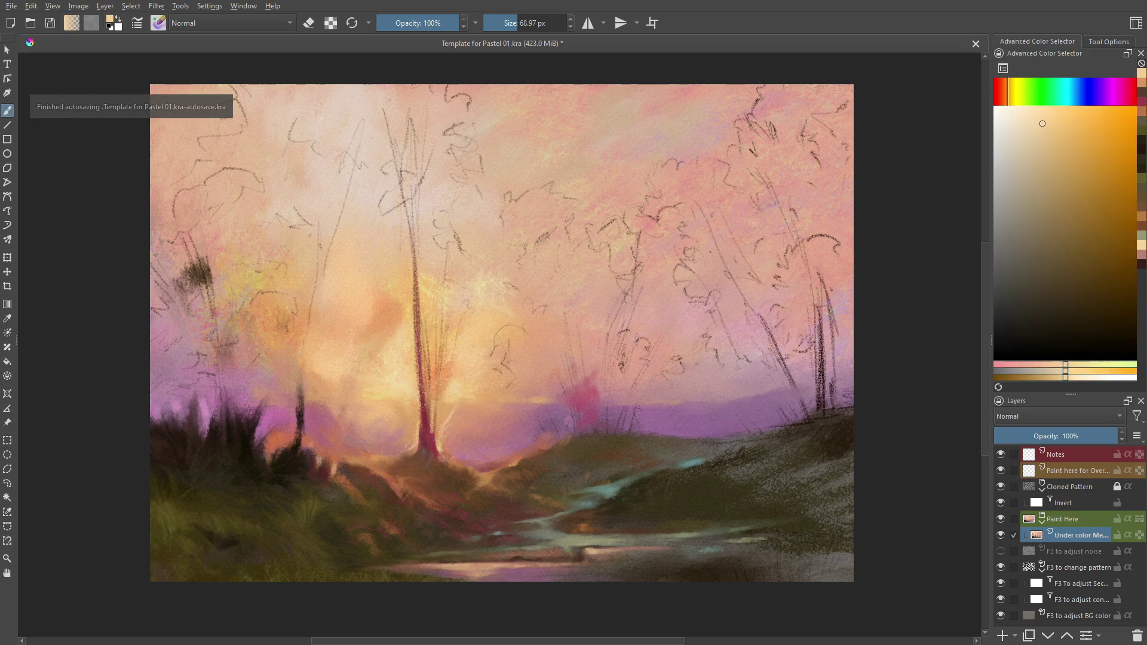
ctrl+click(344, 478)
ctrl+click(384, 462)
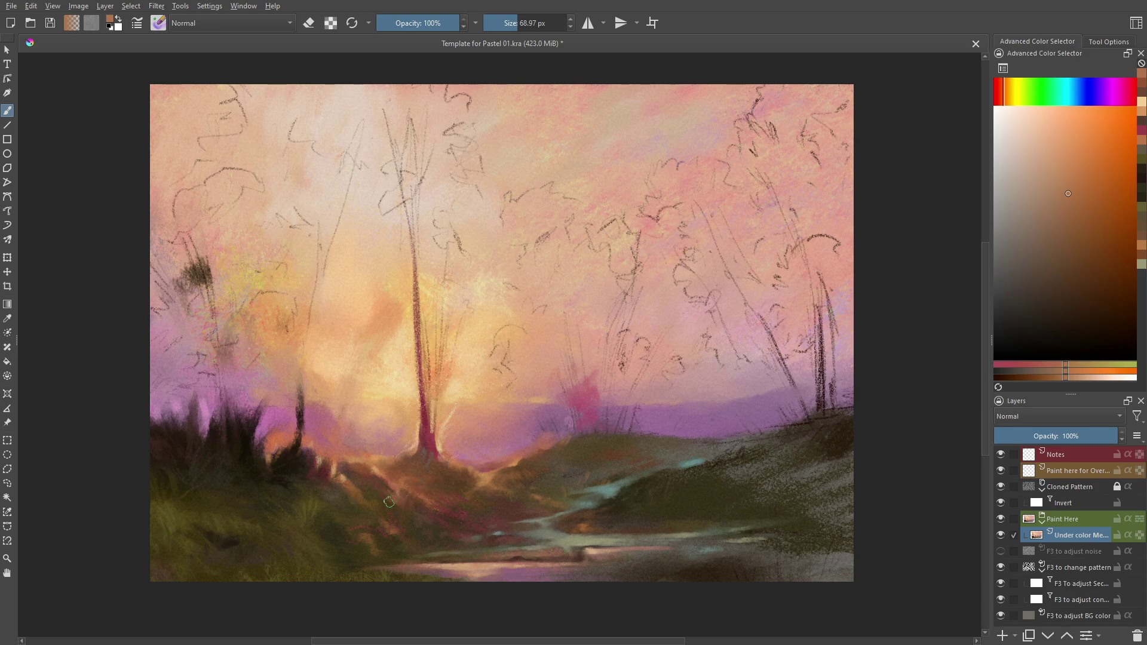
ctrl+click(402, 438)
ctrl+click(504, 515)
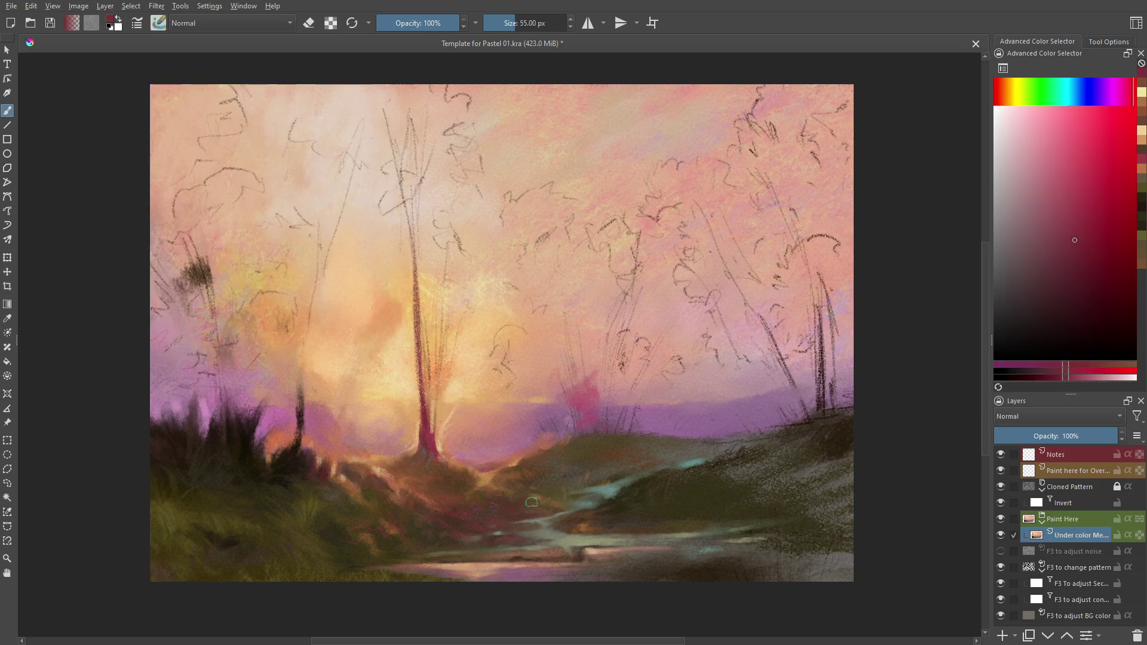
ctrl+click(322, 525)
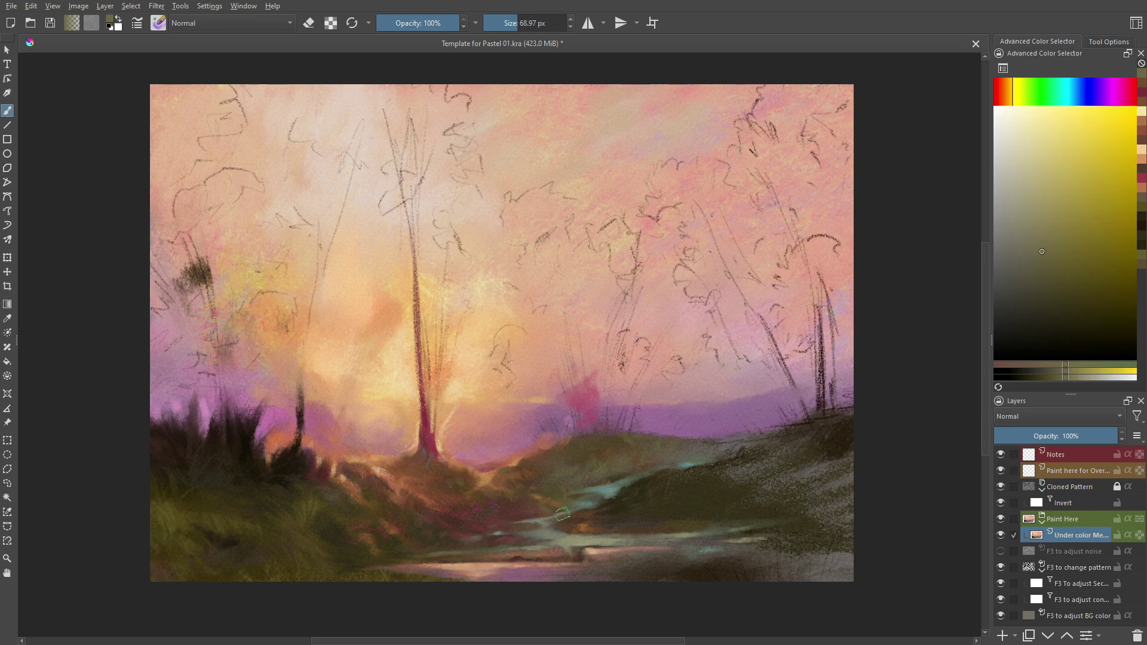
Add olive-yellow, olive-grey, muted red and orange-brown strokes to the right bank.
ctrl+click(627, 491)
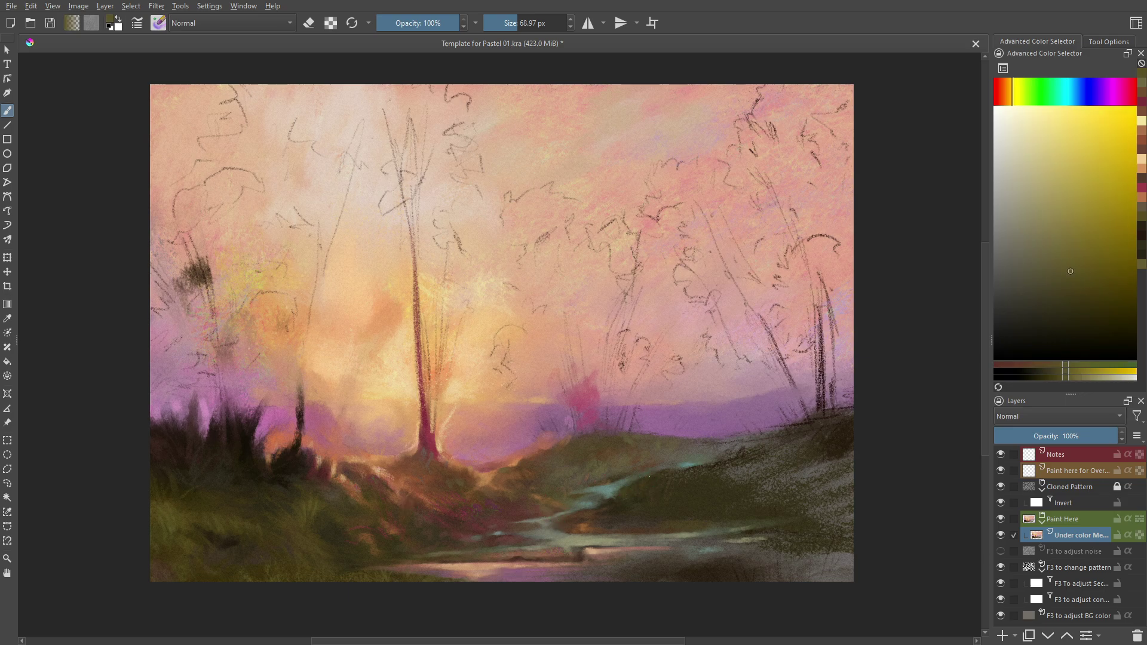
ctrl+click(650, 489)
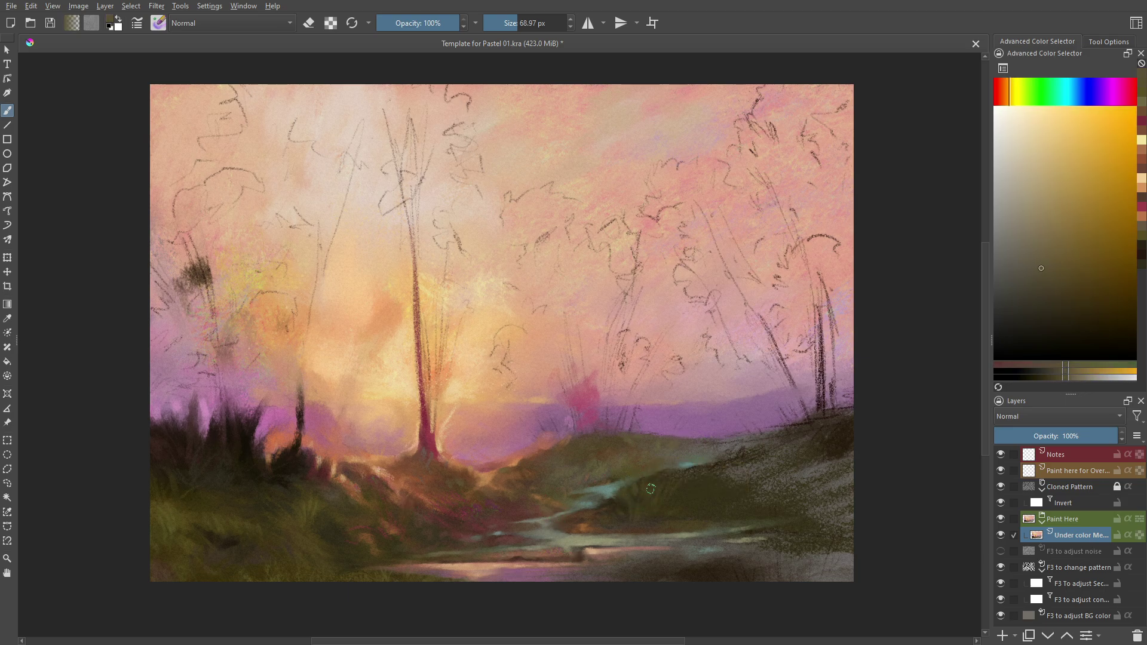
ctrl+click(593, 516)
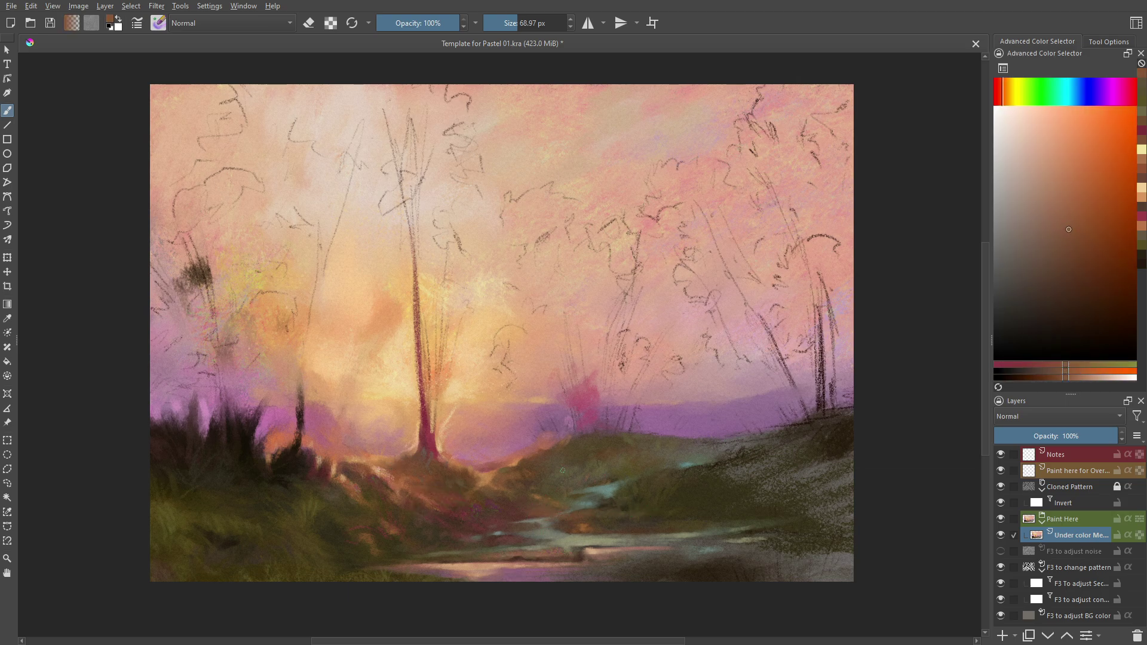
ctrl+click(569, 496)
ctrl+click(727, 538)
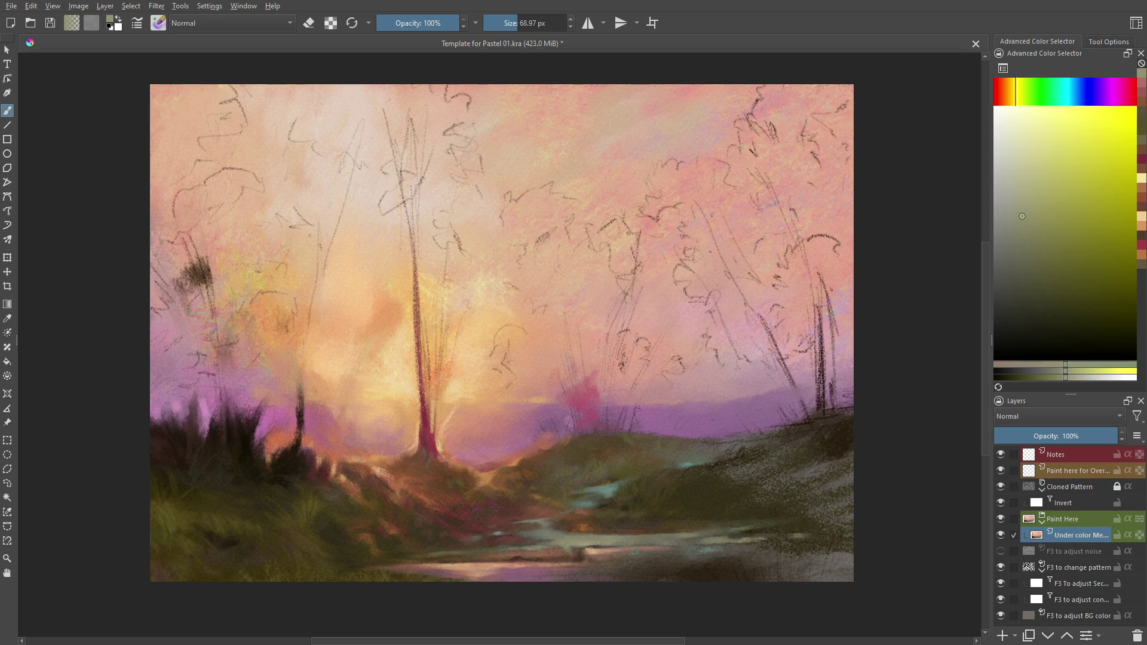
ctrl+click(617, 536)
ctrl+click(568, 542)
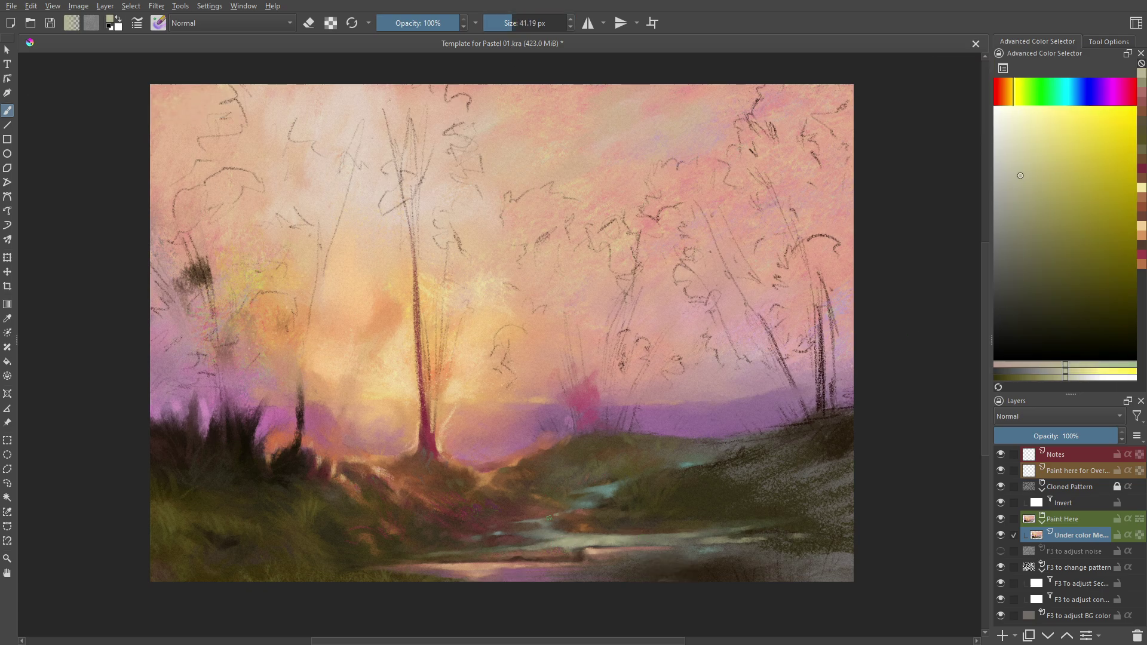
ctrl+click(734, 538)
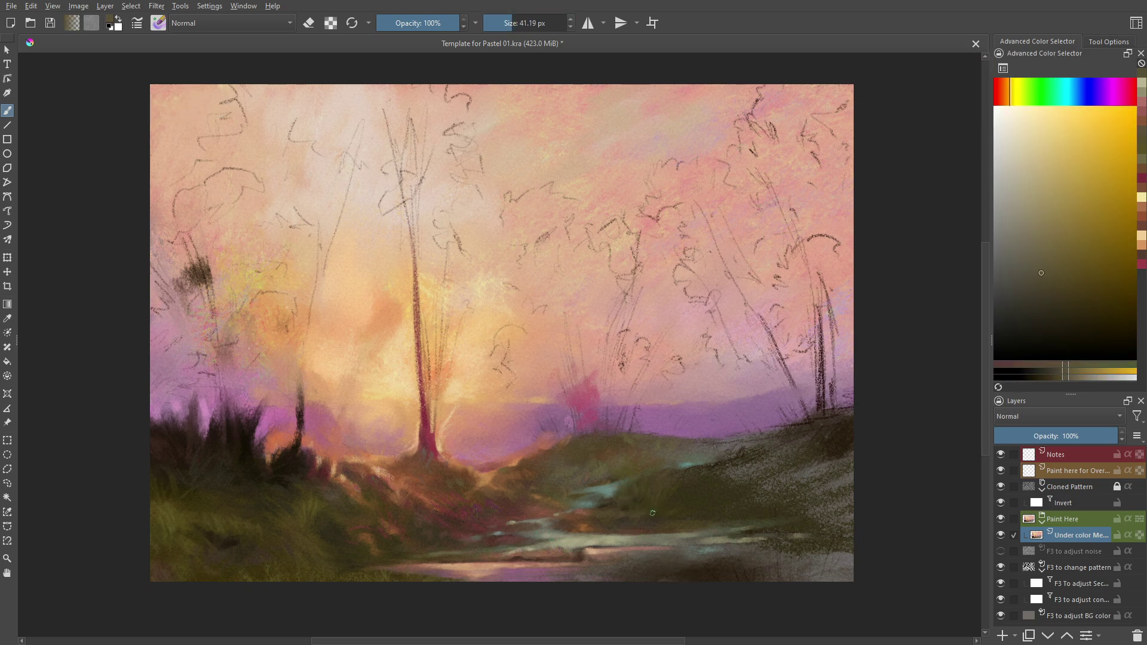
ctrl+click(581, 513)
ctrl+click(544, 456)
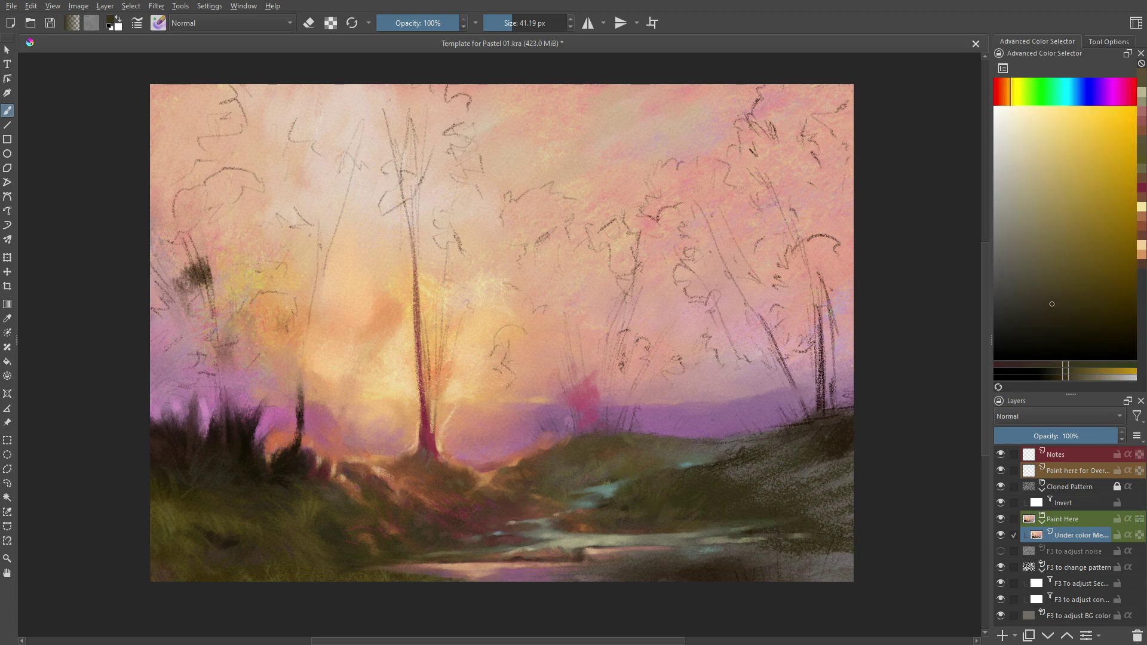
Work orange-brown, darker ochre and dark olive-yellow strokes into the bank.
ctrl+click(571, 496)
ctrl+click(606, 569)
ctrl+click(660, 497)
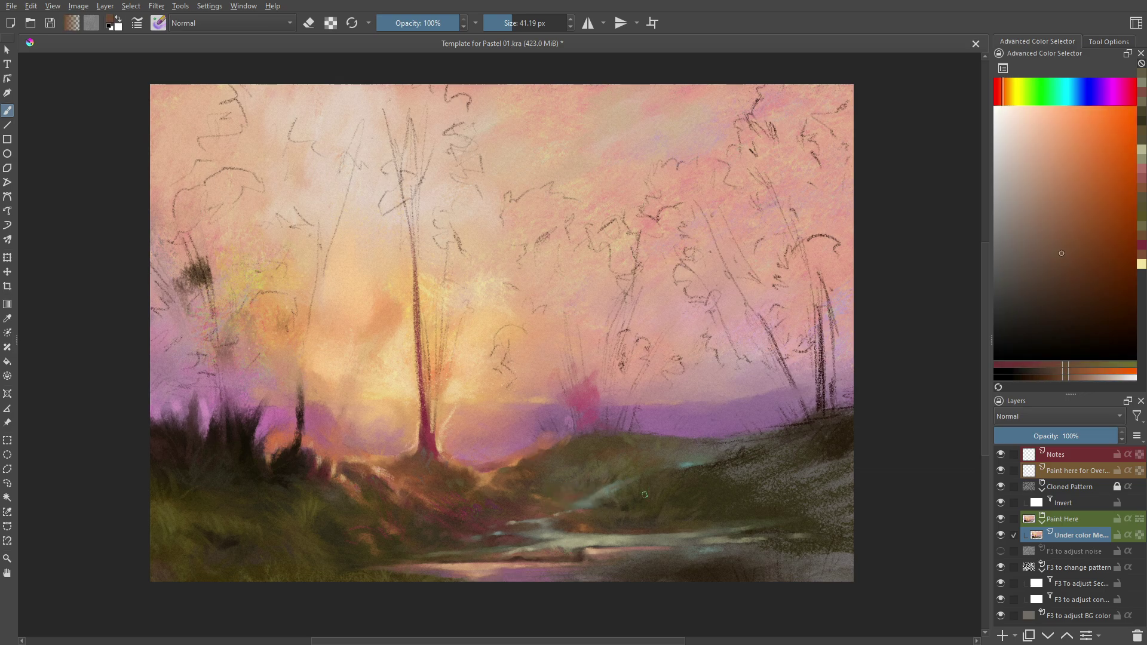
ctrl+click(489, 506)
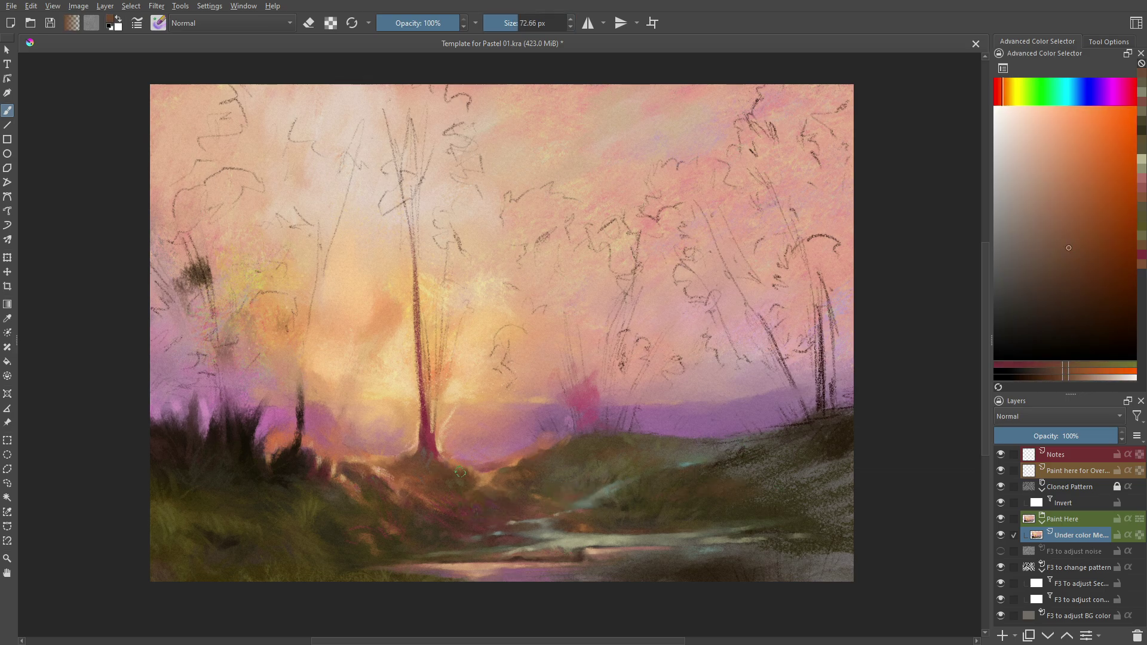
ctrl+click(788, 512)
ctrl+click(738, 520)
ctrl+click(549, 564)
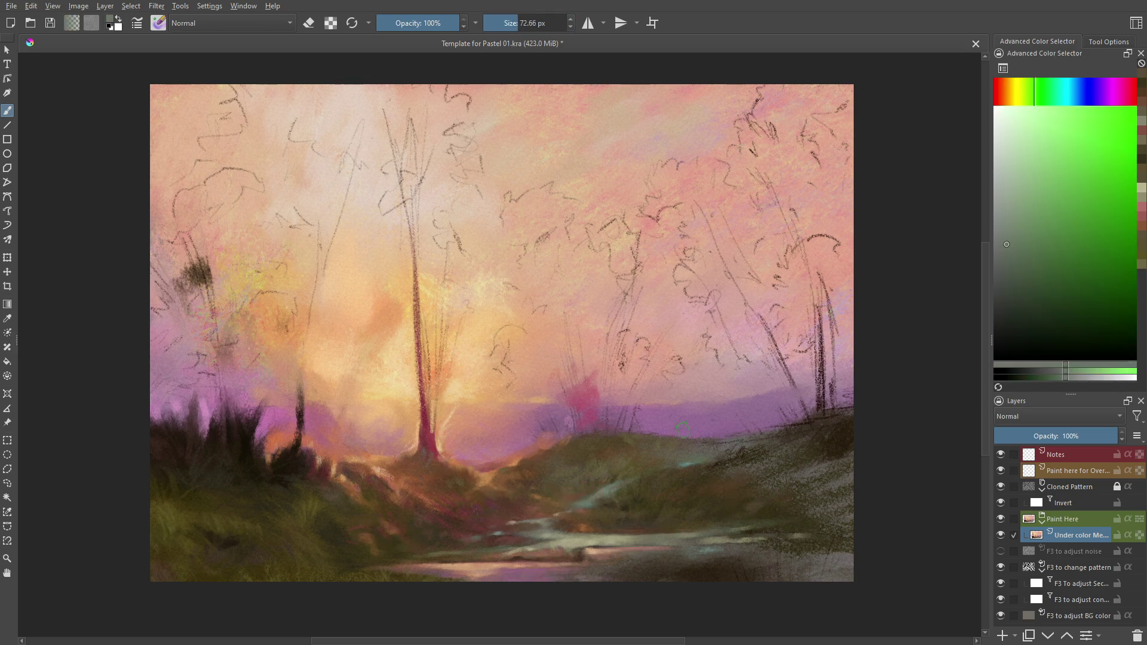
ctrl+click(629, 526)
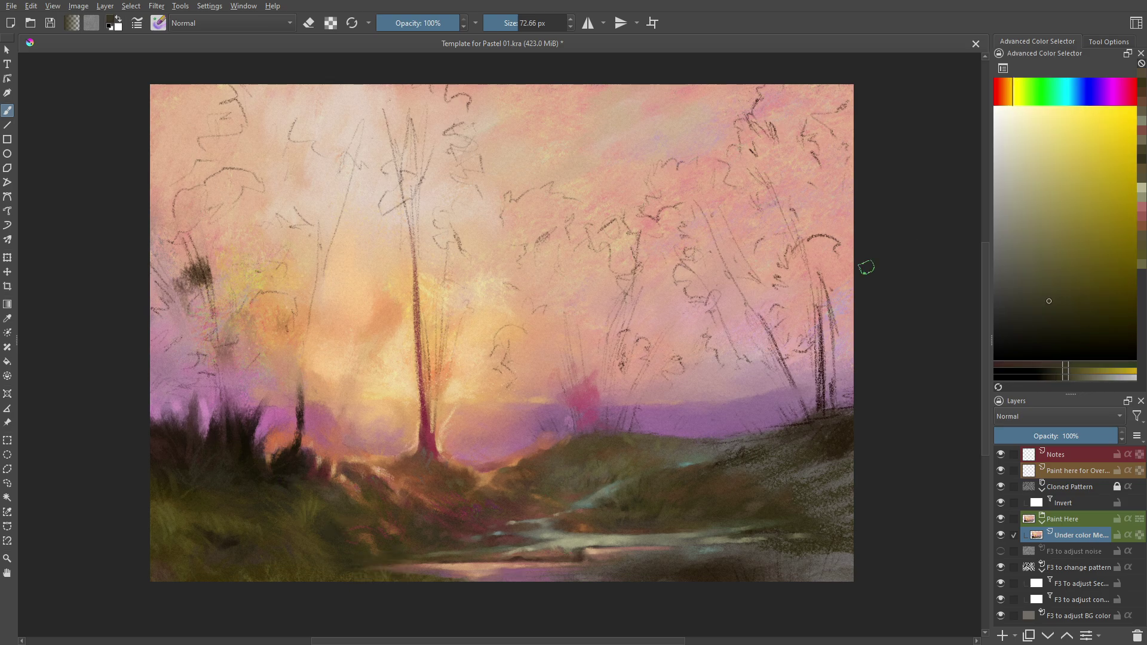
Add dark ochre and dark, lighter and darker green grass strokes.
ctrl+click(735, 445)
ctrl+click(253, 509)
ctrl+click(627, 505)
ctrl+click(665, 445)
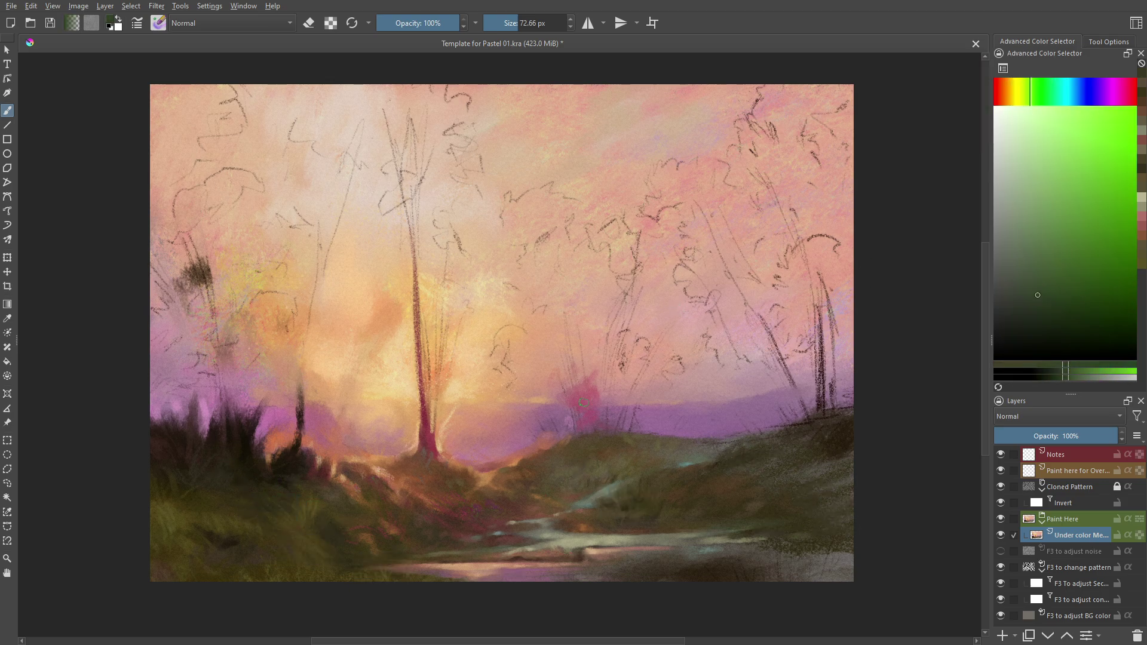
ctrl+click(664, 444)
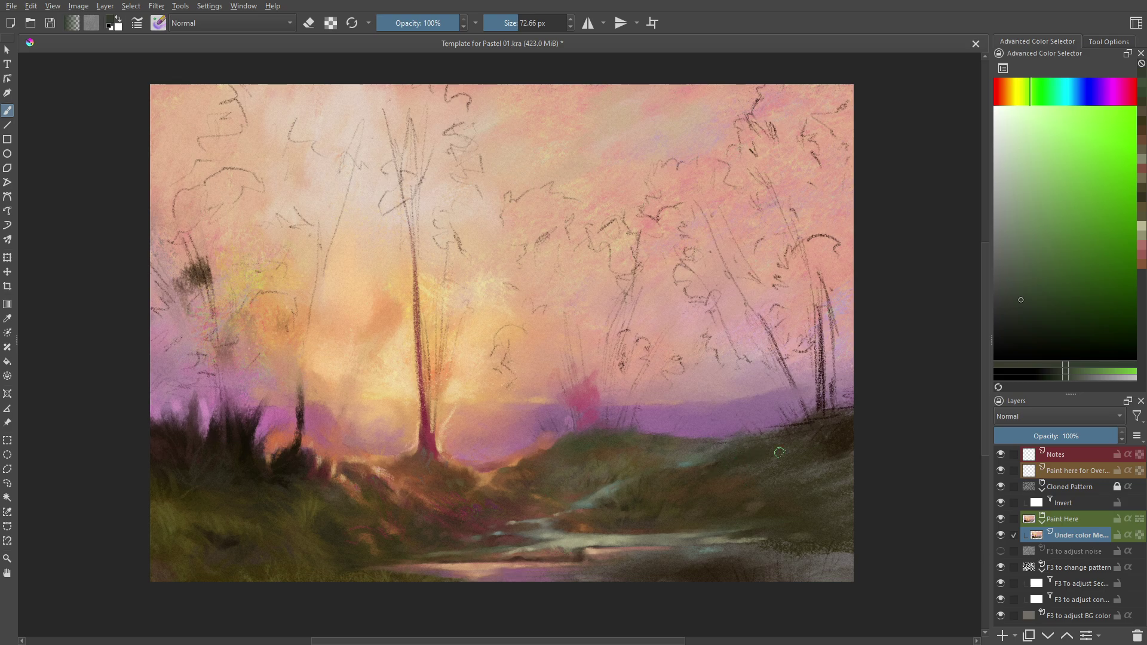
ctrl+click(762, 435)
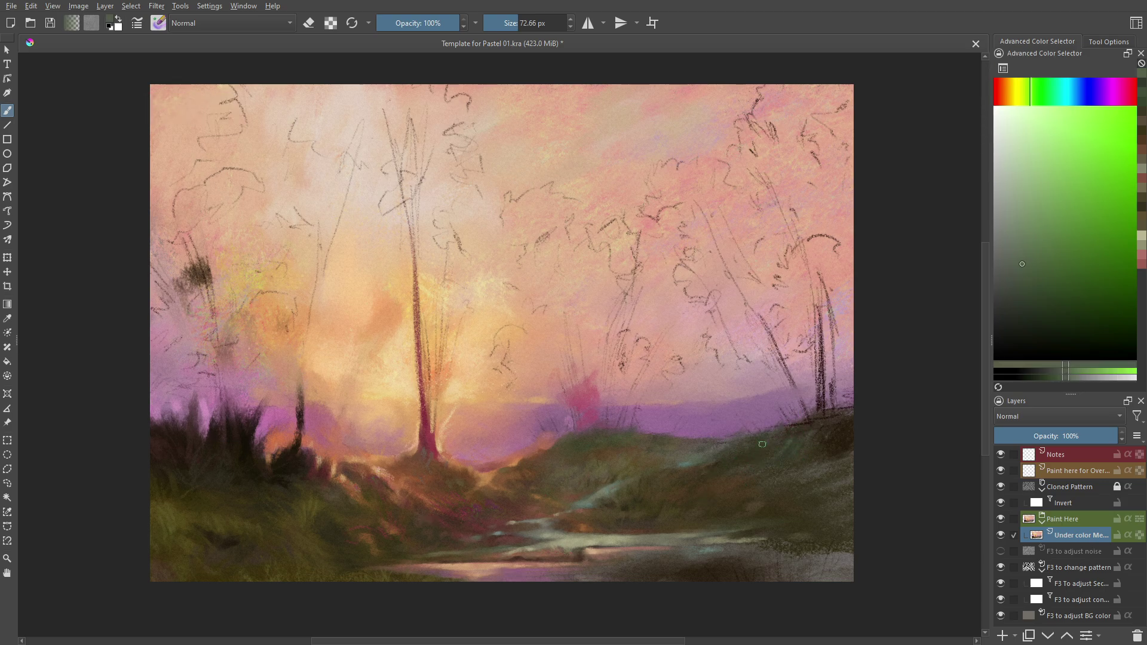
ctrl+click(762, 444)
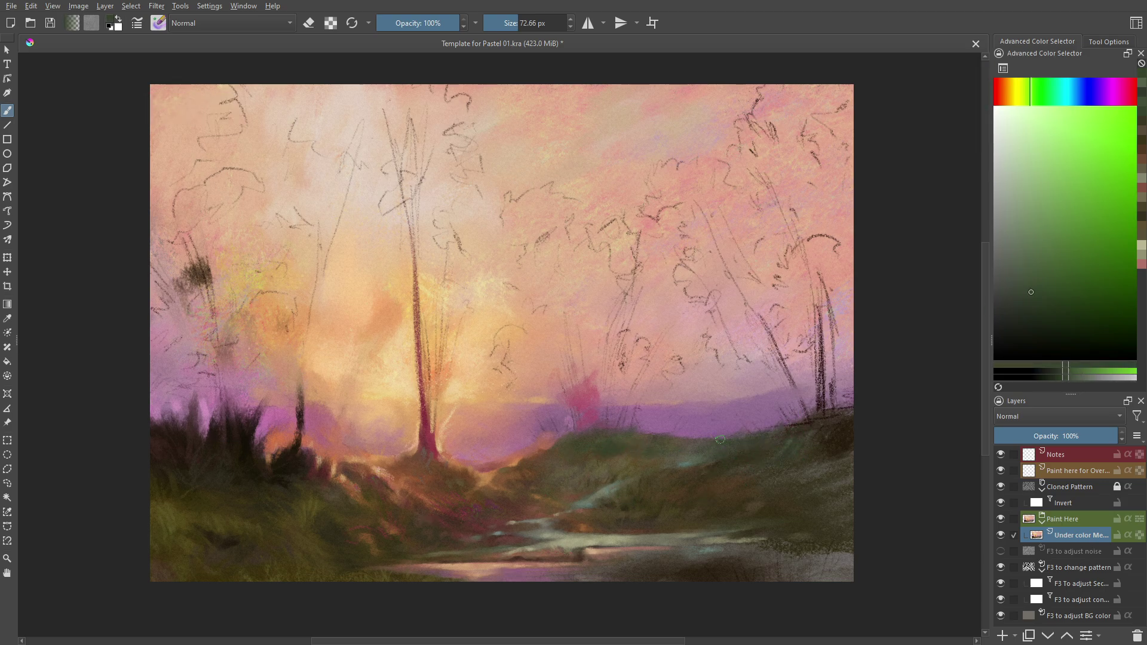
ctrl+click(632, 454)
Shrink the brush for finer ochre, yellow-green, orange-brown and reddish-brown strokes.
key(bracketleft)
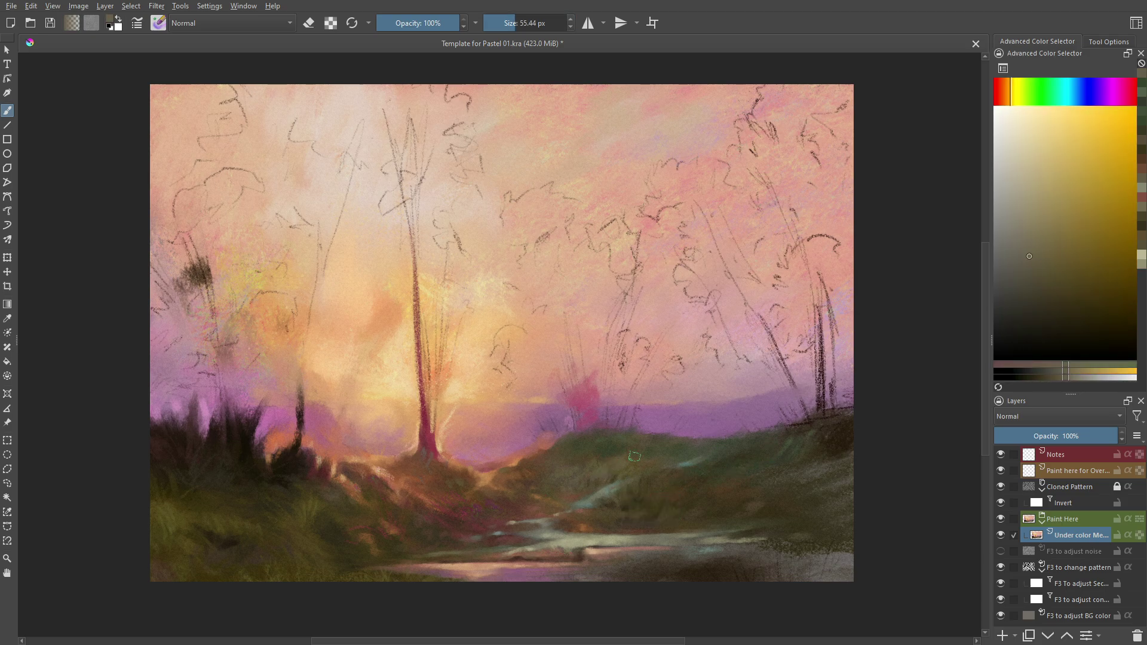
ctrl+click(607, 465)
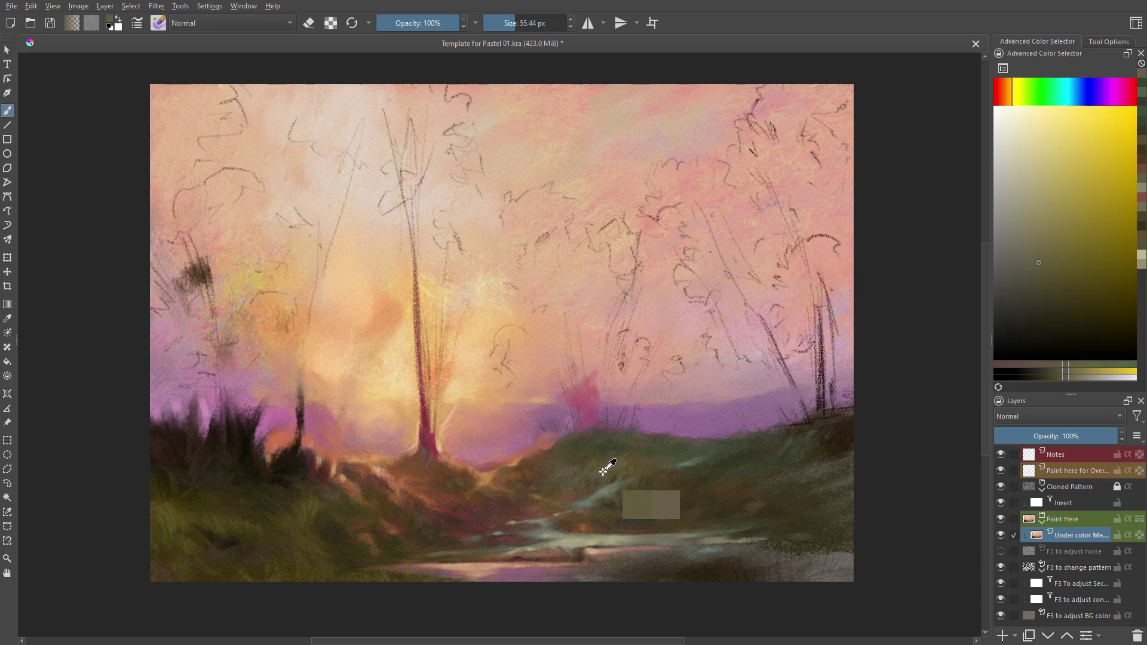
ctrl+click(683, 473)
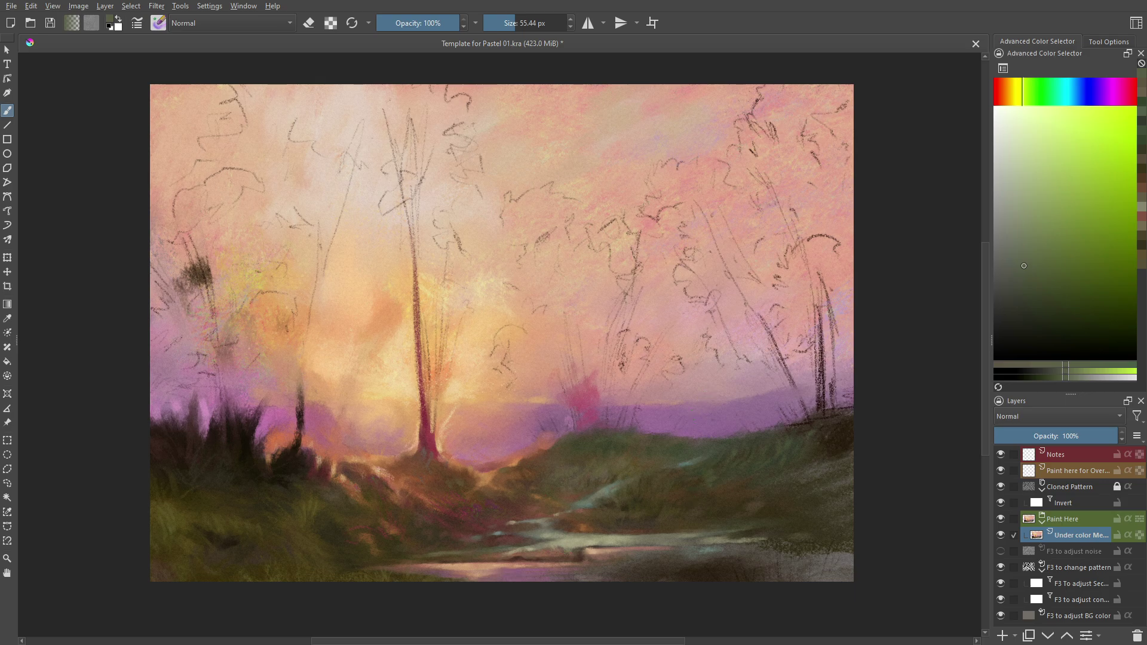
ctrl+click(669, 477)
key(bracketleft)
key(bracketleft)
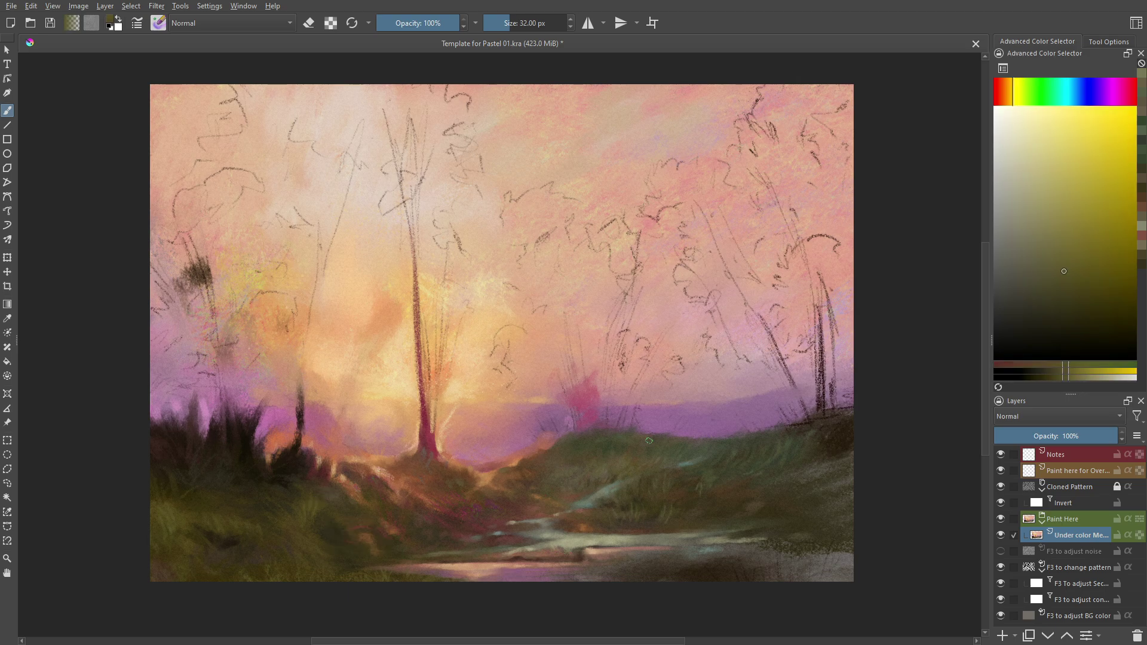
ctrl+click(626, 451)
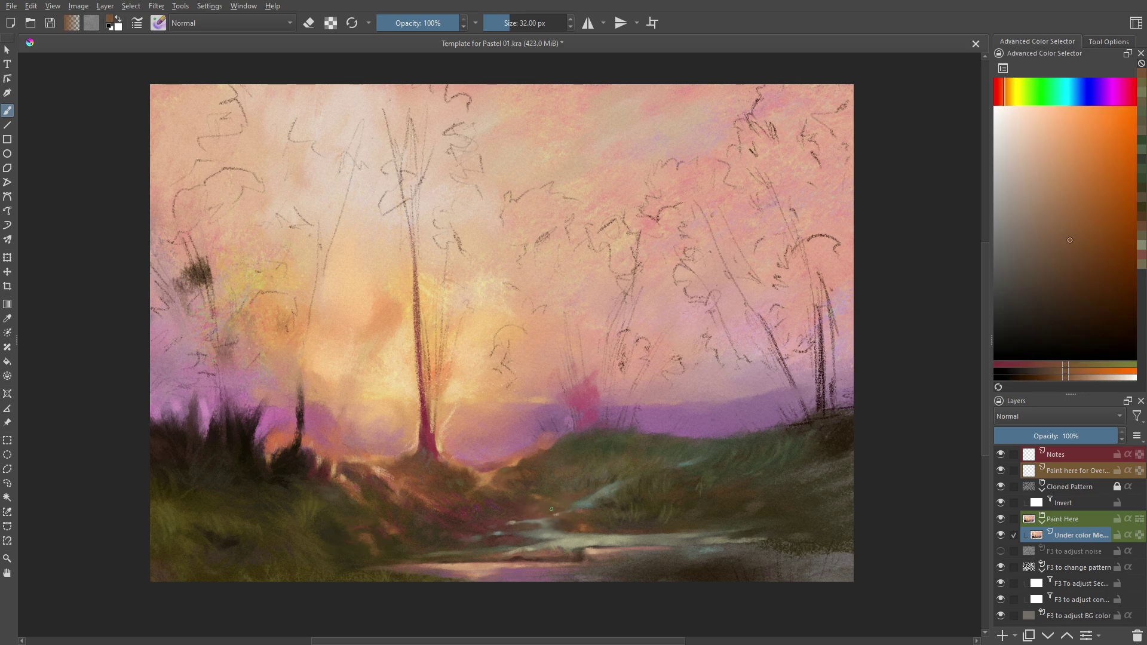
ctrl+click(529, 496)
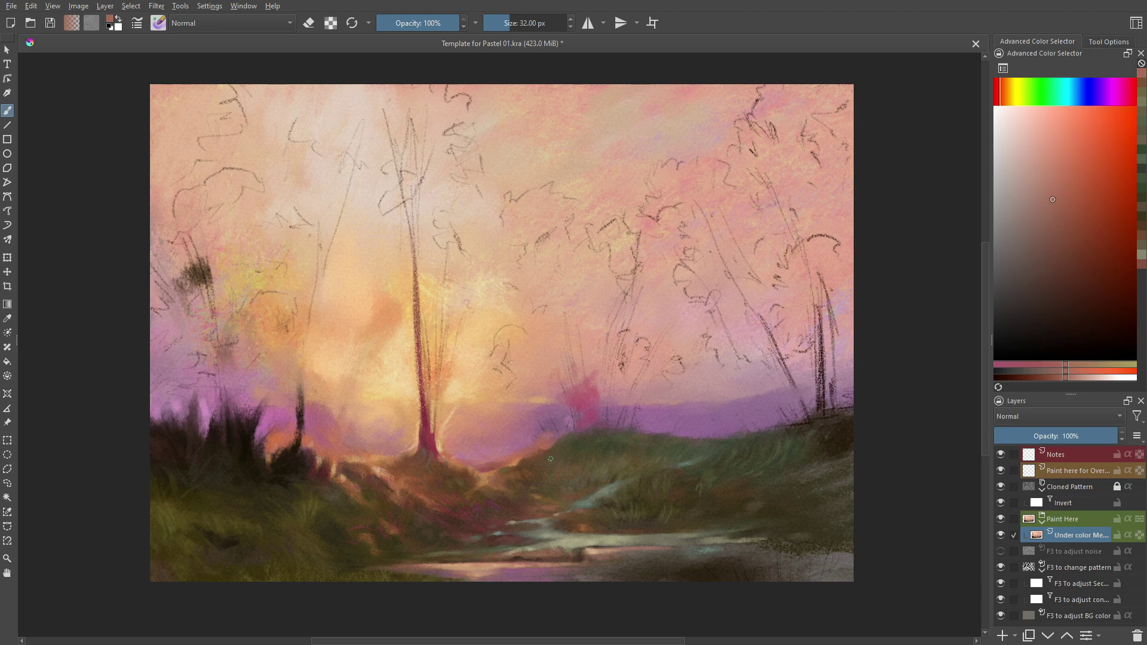
Enlarge the brush to 100 px and paint olive-yellow, orange-tinted olive and magenta.
ctrl+click(714, 495)
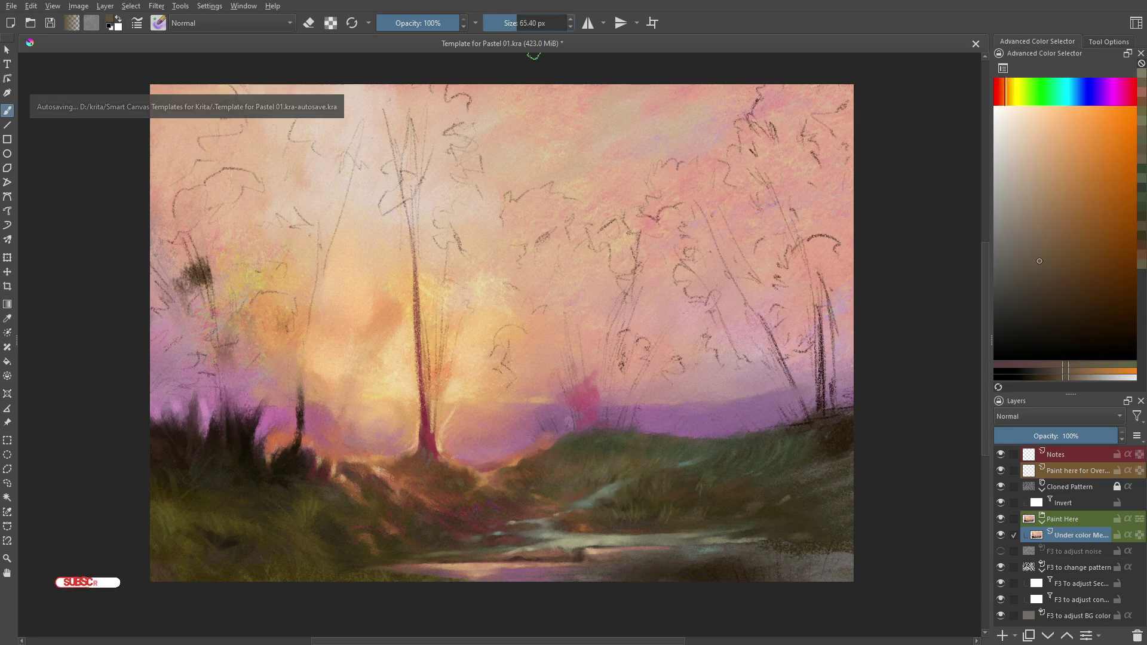
ctrl+click(844, 435)
ctrl+click(845, 445)
key(bracketright)
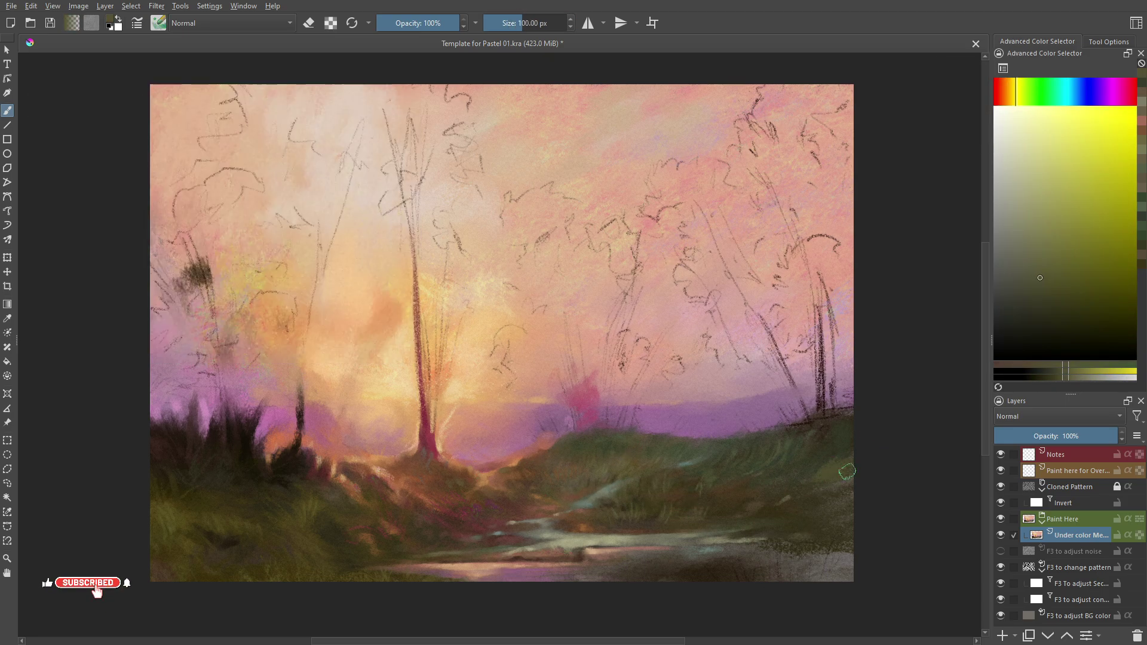
ctrl+click(831, 485)
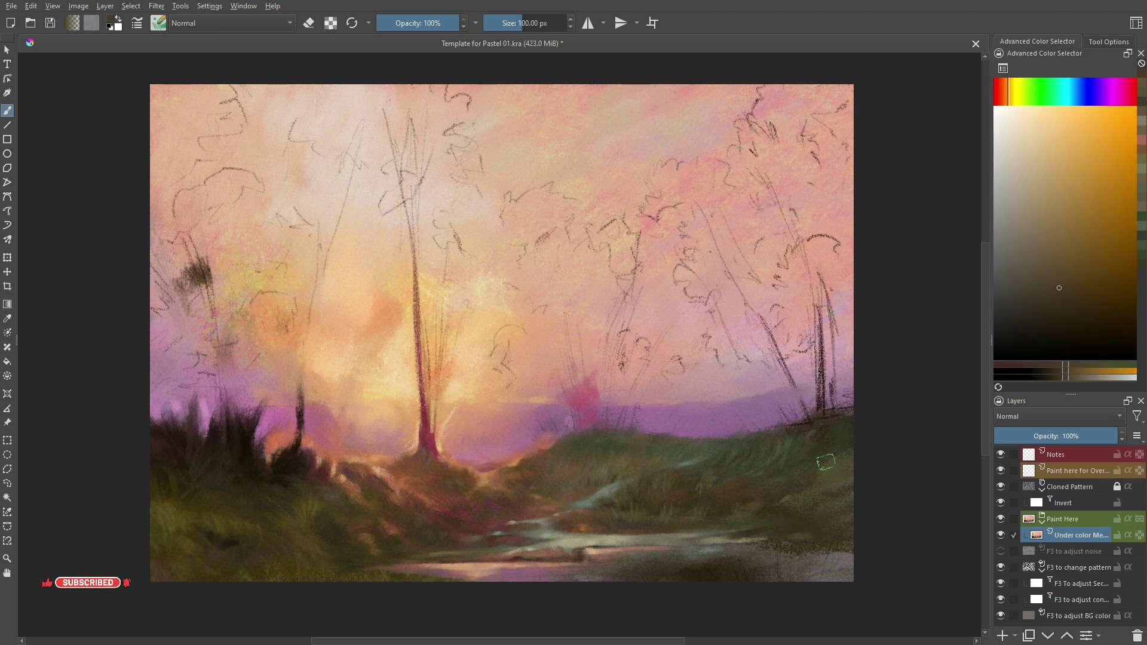
ctrl+click(777, 497)
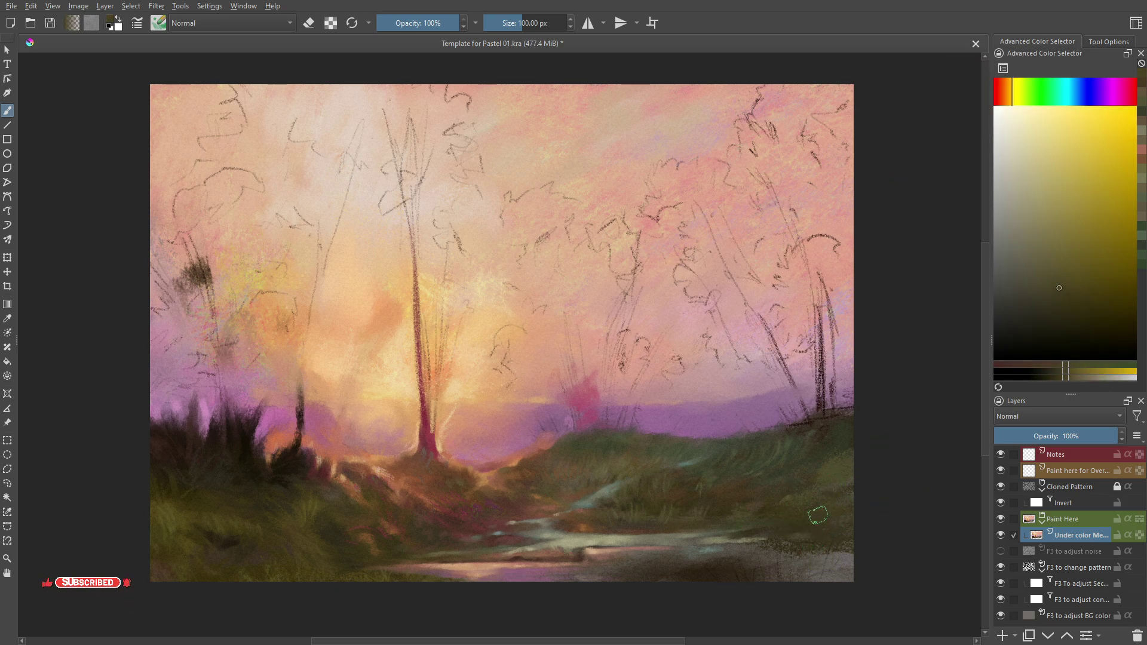
ctrl+click(849, 411)
Pick blue-violet and dark crimson hues and switch to a 30 px brush preset.
click(158, 22)
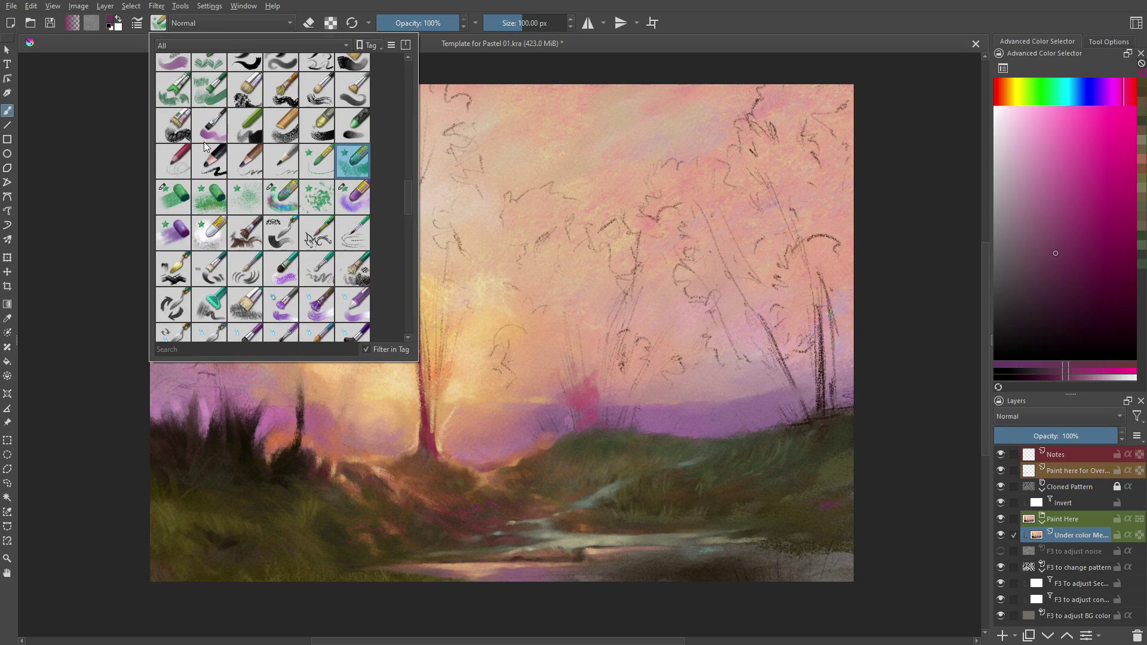
click(205, 143)
click(1093, 92)
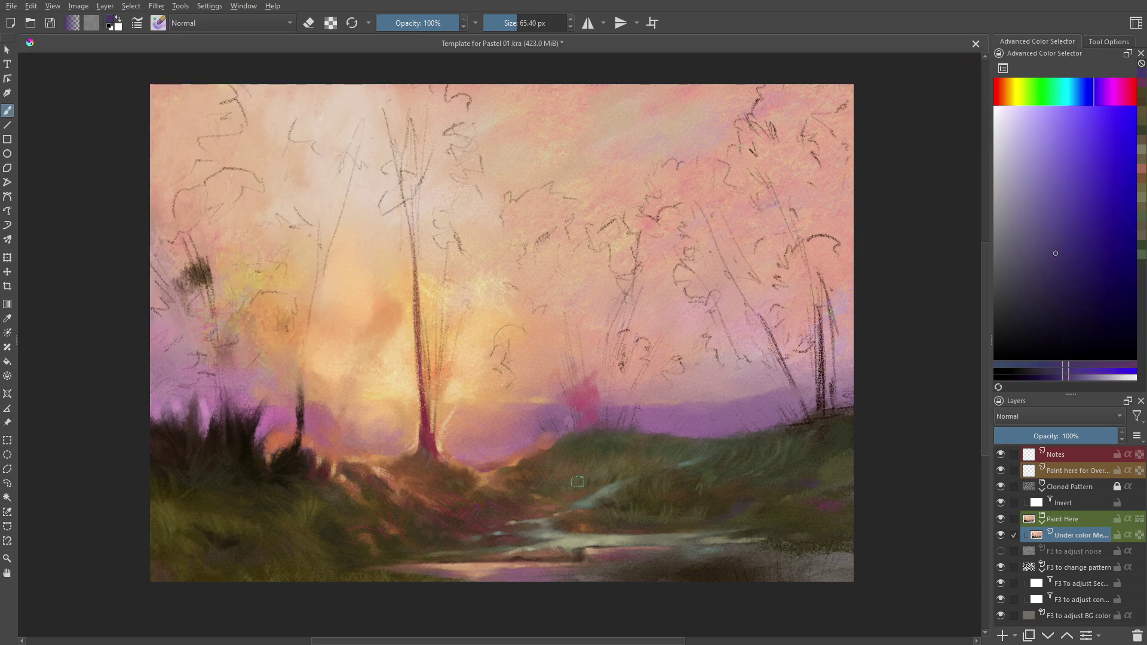
click(1131, 91)
click(1061, 329)
key(F6)
click(358, 251)
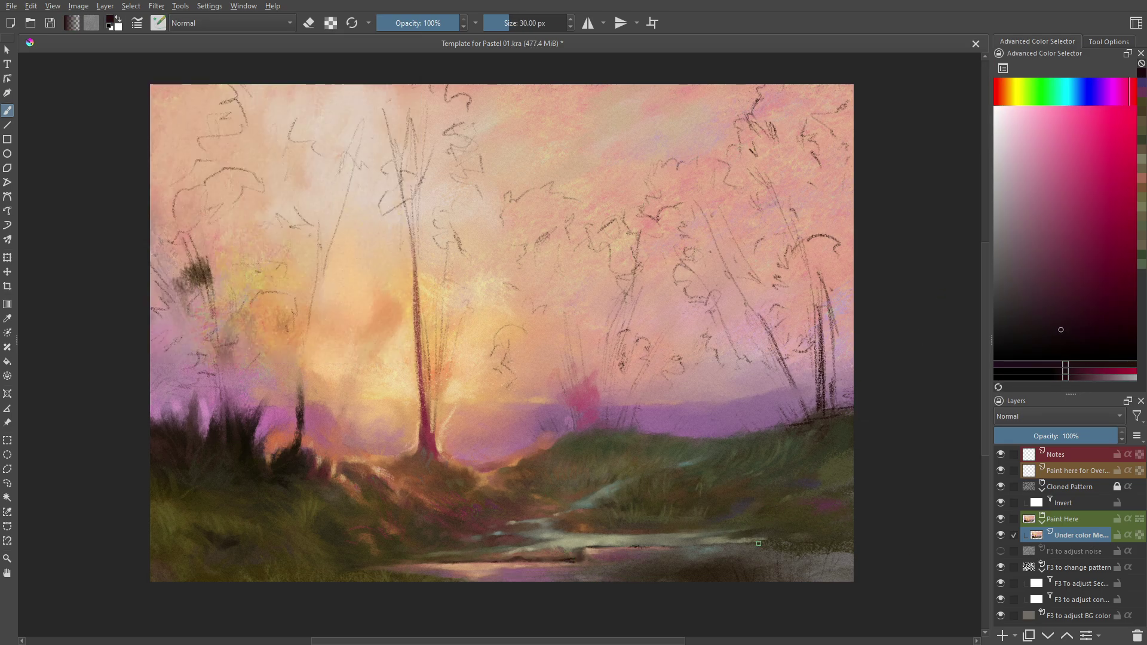
Paint a dark olive stroke at the bottom-right bank, then pick lighter olives with a 55 px brush.
ctrl+click(792, 515)
key(F6)
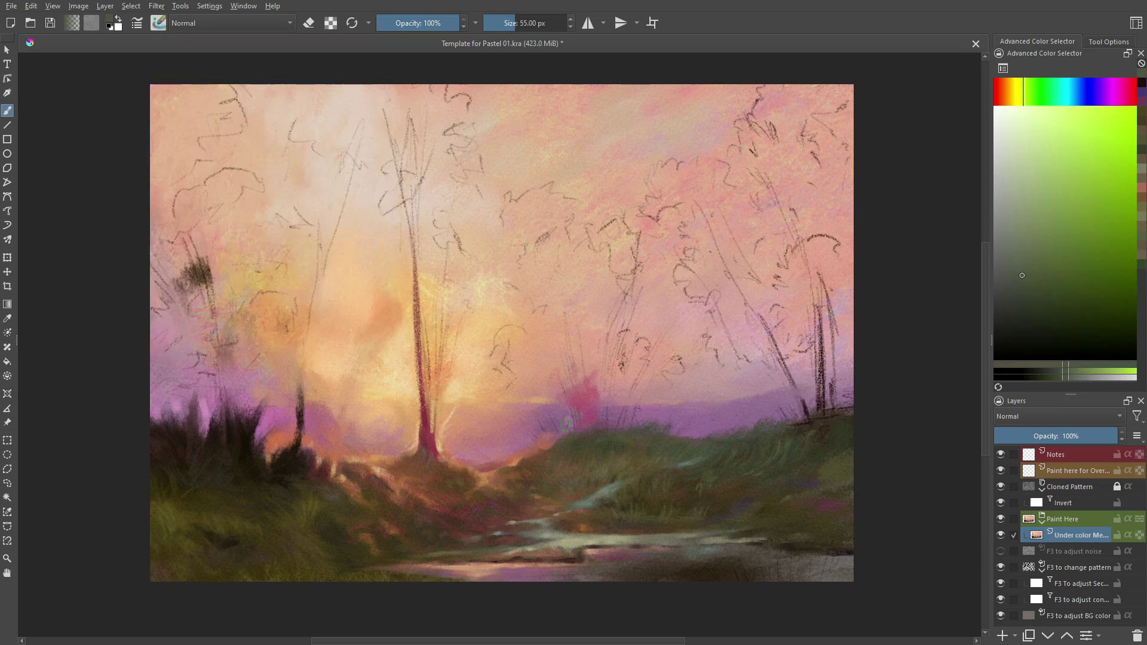
ctrl+click(565, 424)
key(F6)
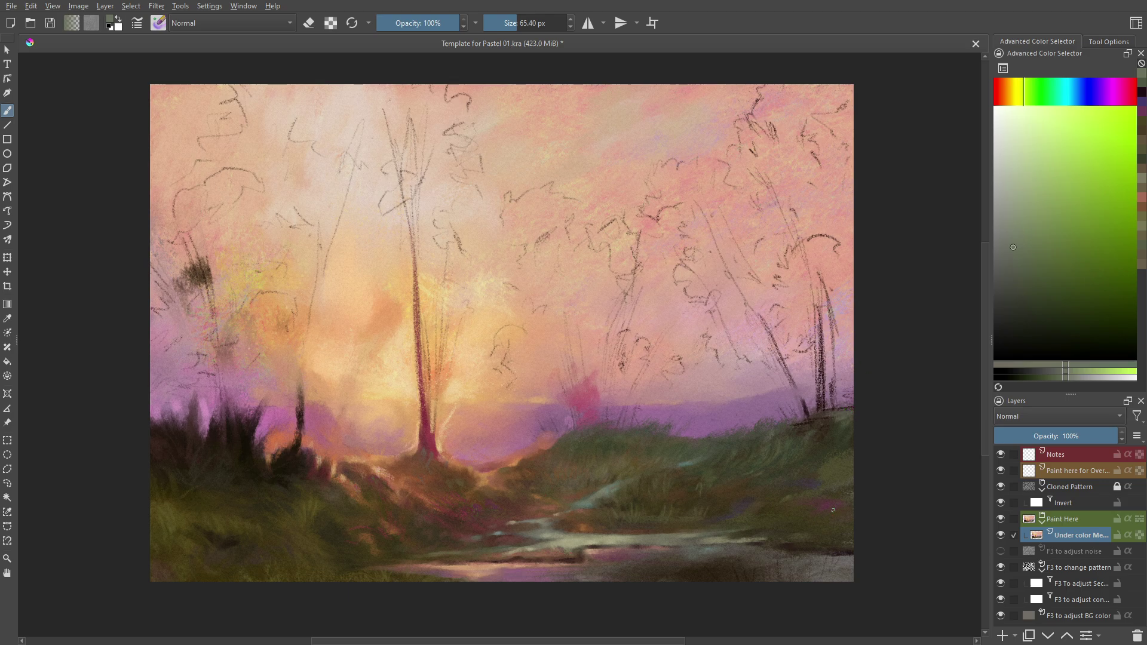
ctrl+click(832, 510)
drag(840, 553, 799, 577)
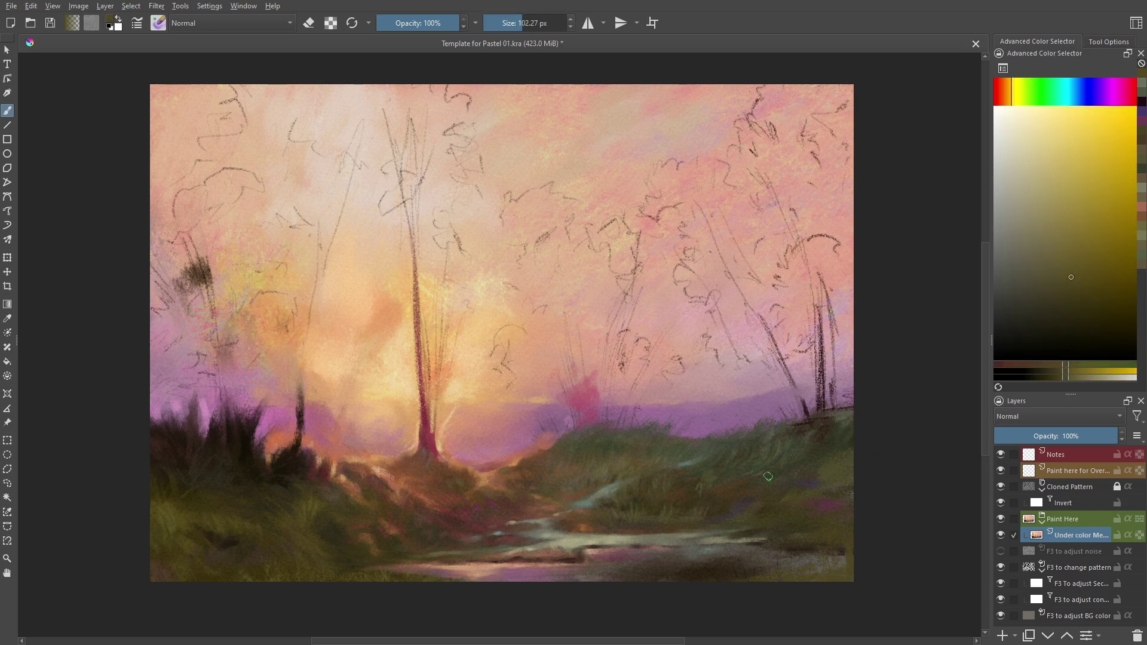
shift+drag(767, 476, 767, 422)
ctrl+click(777, 512)
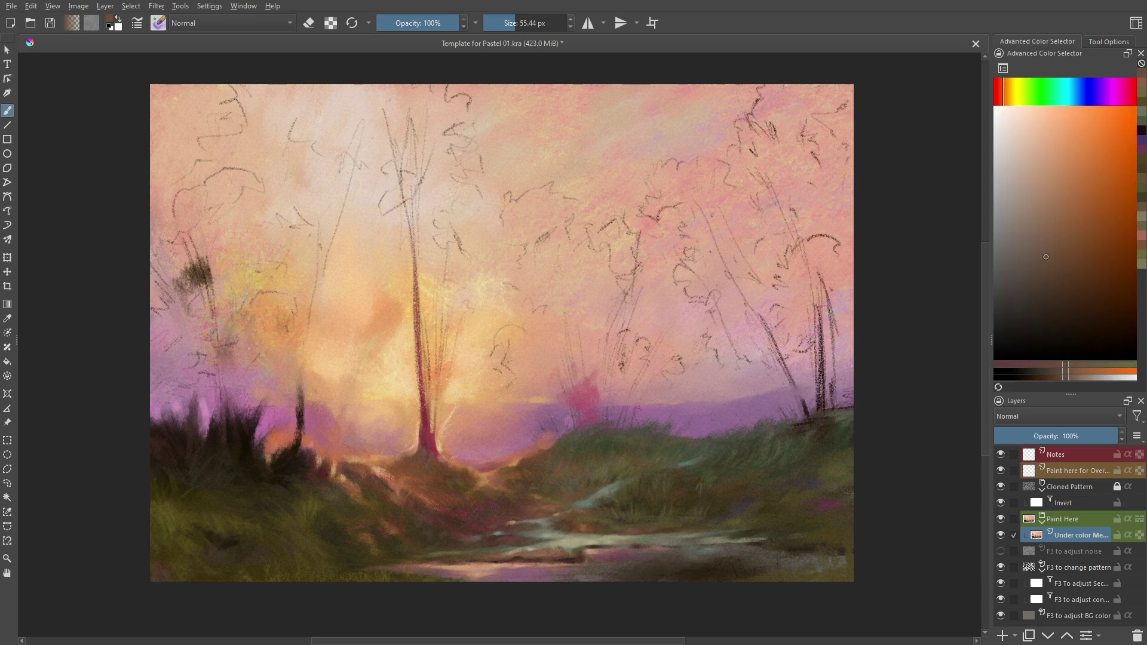
ctrl+click(591, 476)
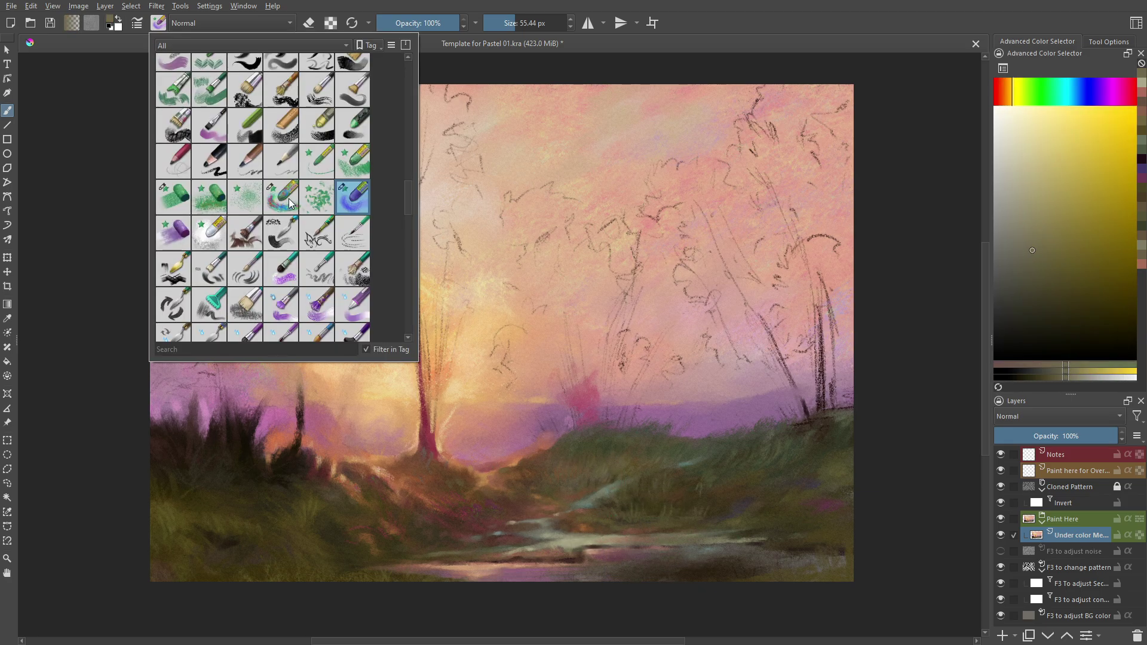
Paint stalks by the stream's bottom-right in olive, orange-brown, light peach and muted olive-yellow.
ctrl+click(852, 548)
ctrl+click(741, 479)
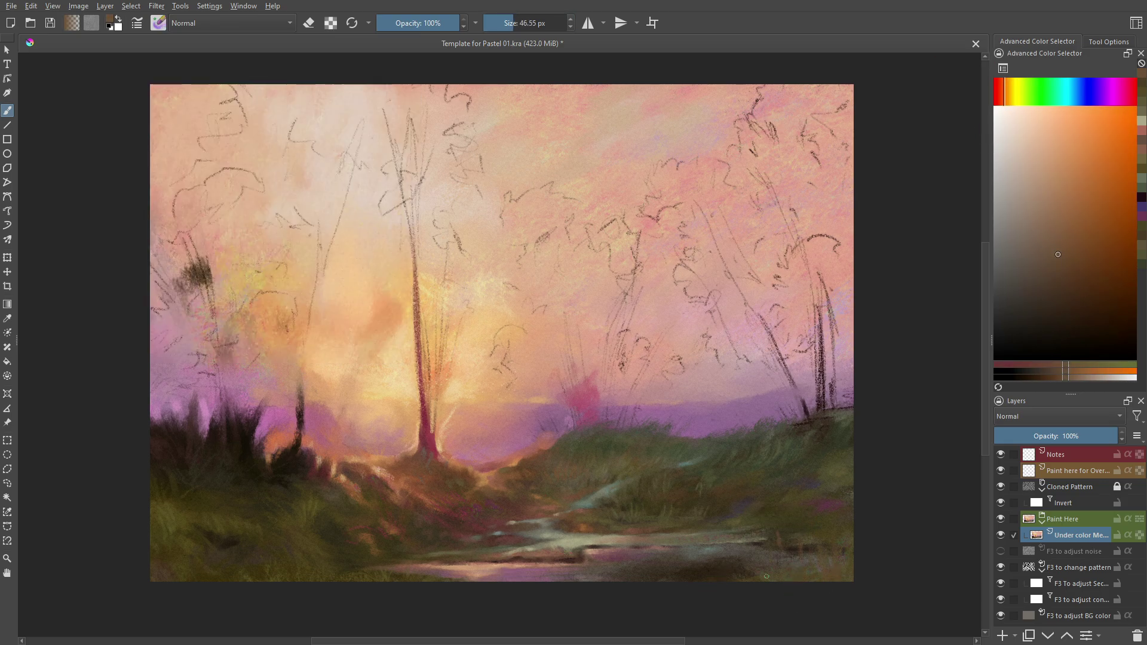
ctrl+click(772, 519)
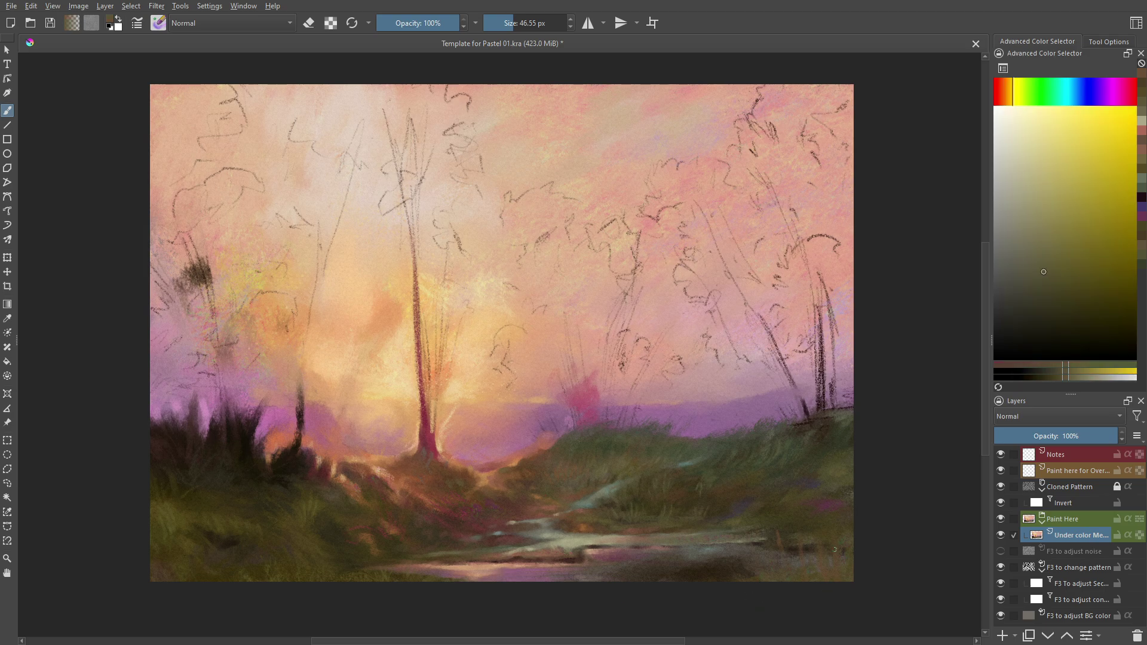
ctrl+click(792, 579)
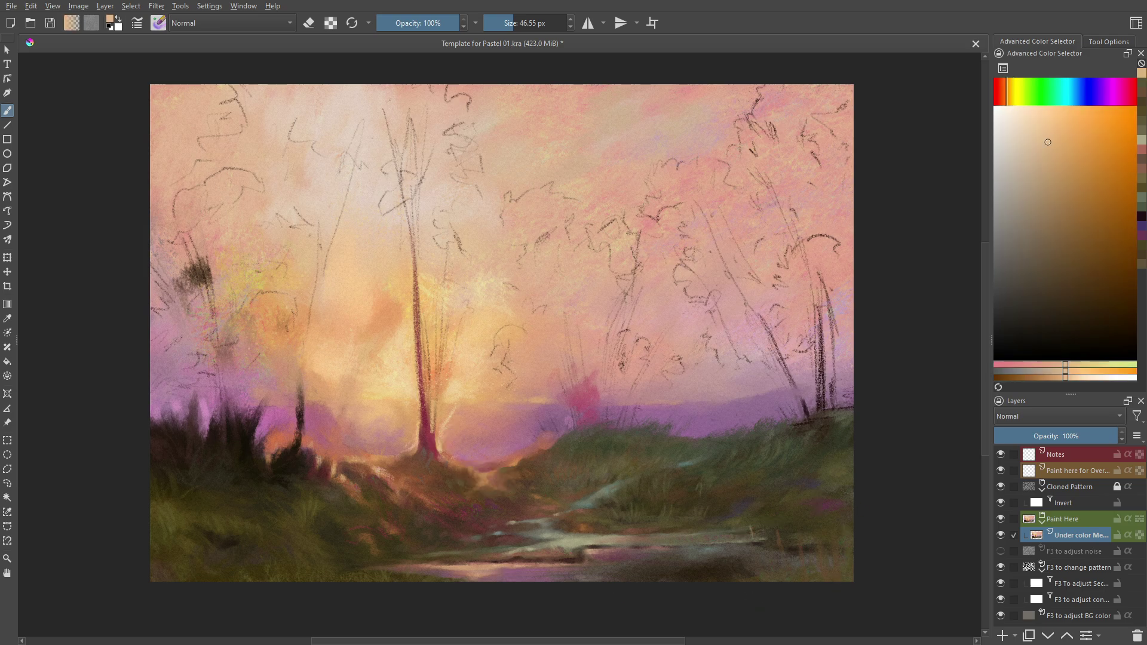
ctrl+click(744, 572)
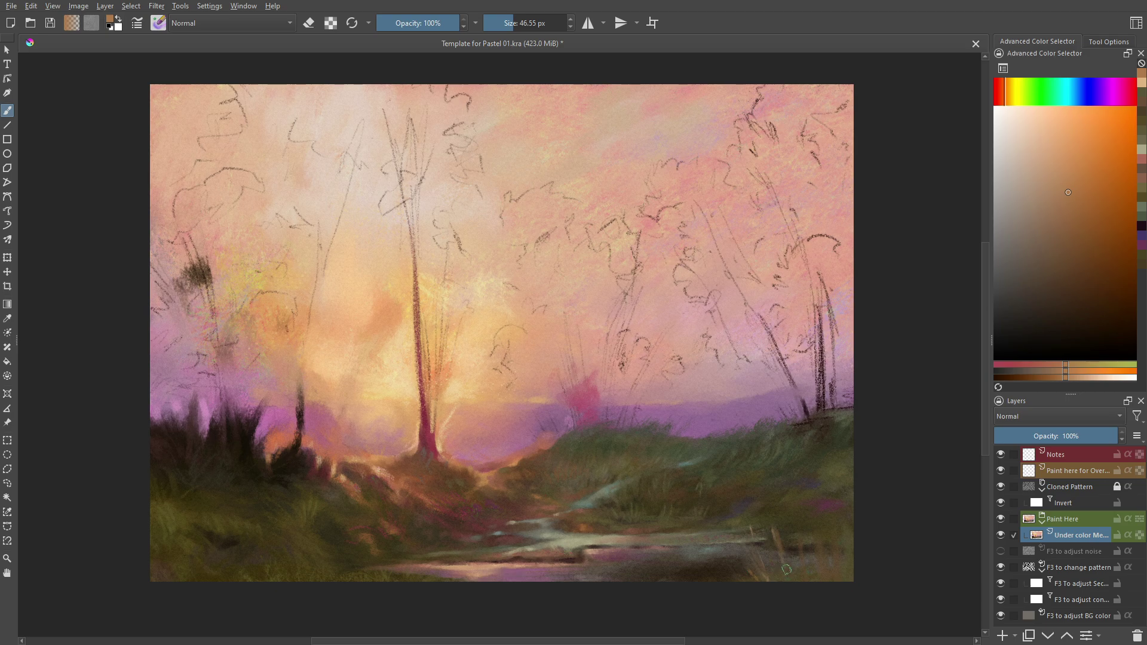
ctrl+click(846, 479)
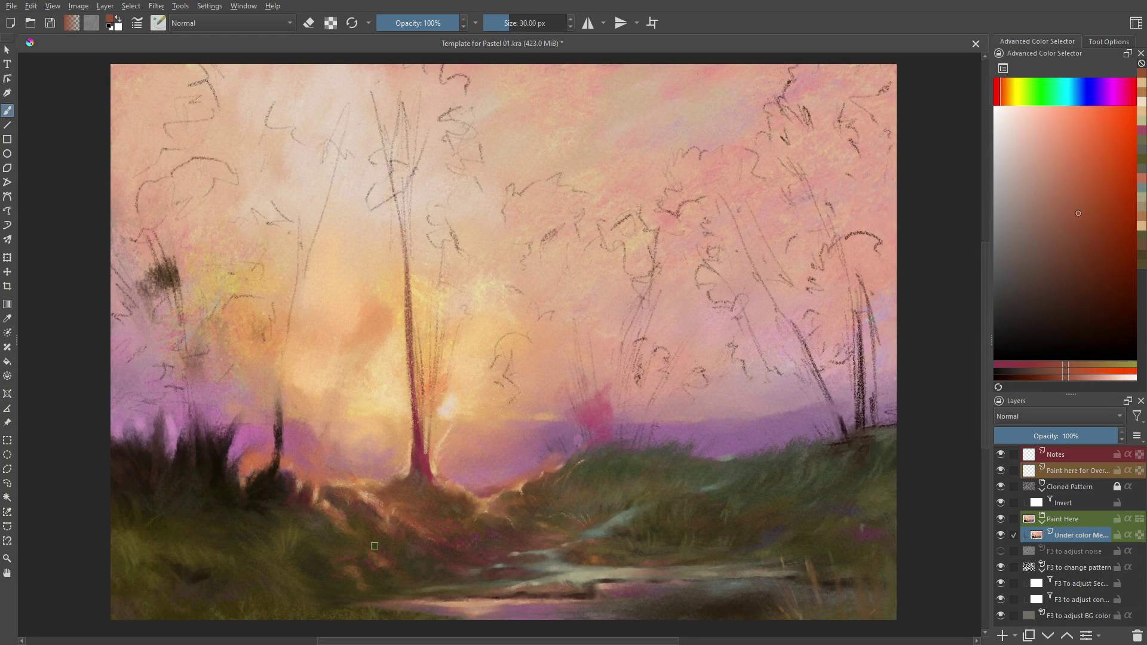
Sample olive yellow-green from the grass, then pink and dusky crimson tones from the sky.
ctrl+click(846, 503)
ctrl+click(836, 504)
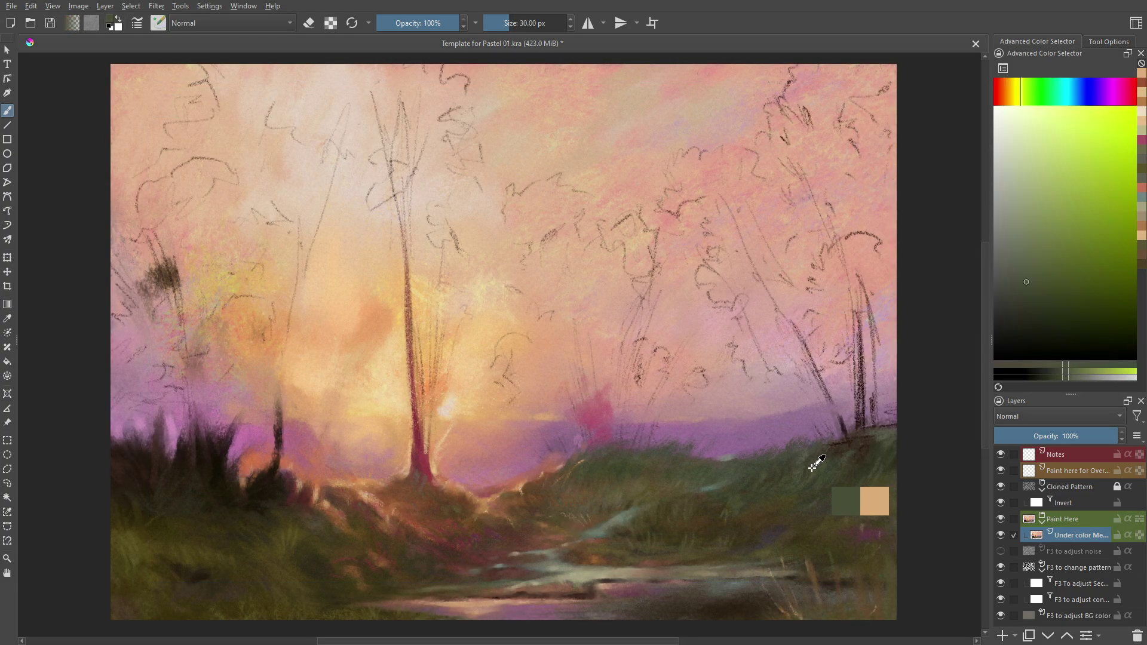
ctrl+click(715, 487)
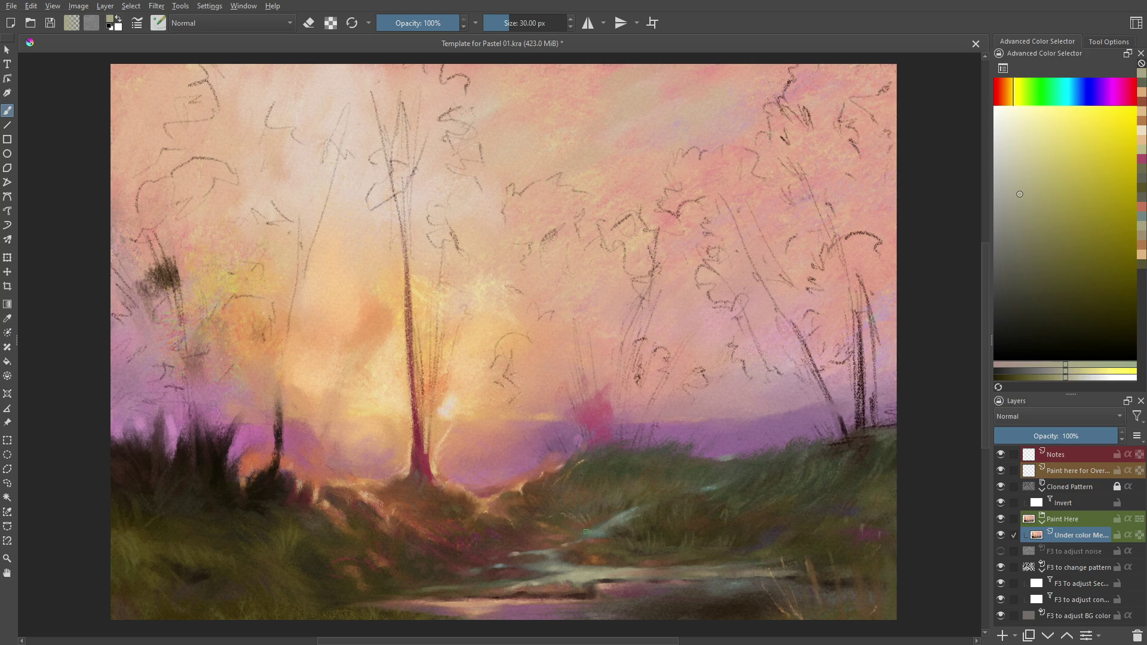
scroll(585, 531, down, 1)
ctrl+click(365, 339)
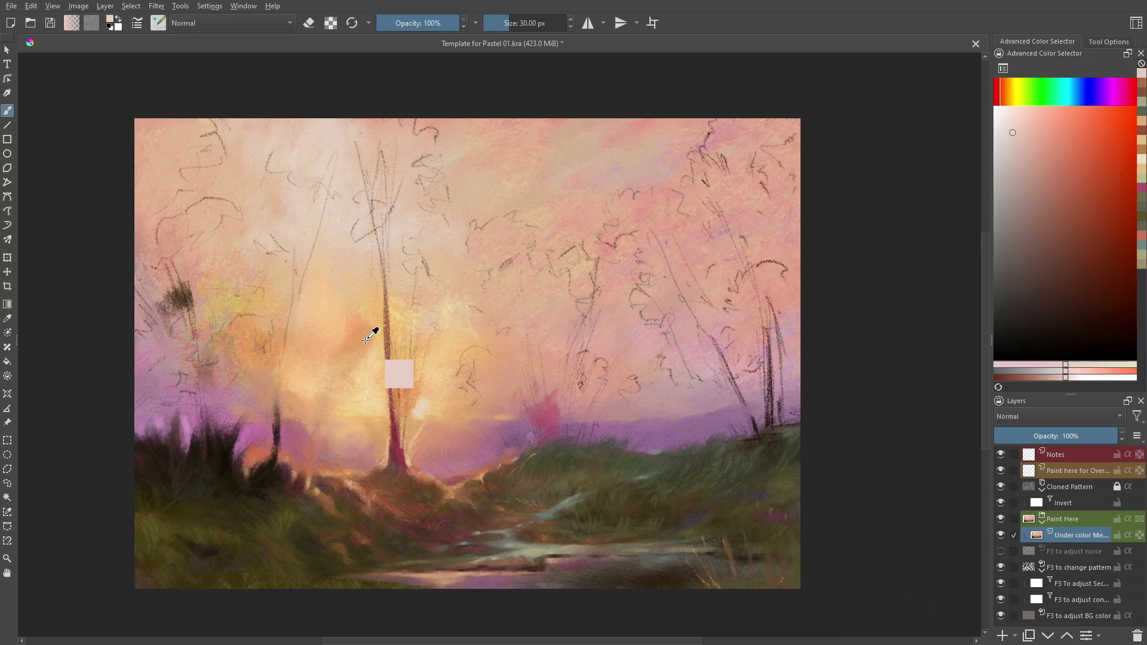
ctrl+click(287, 197)
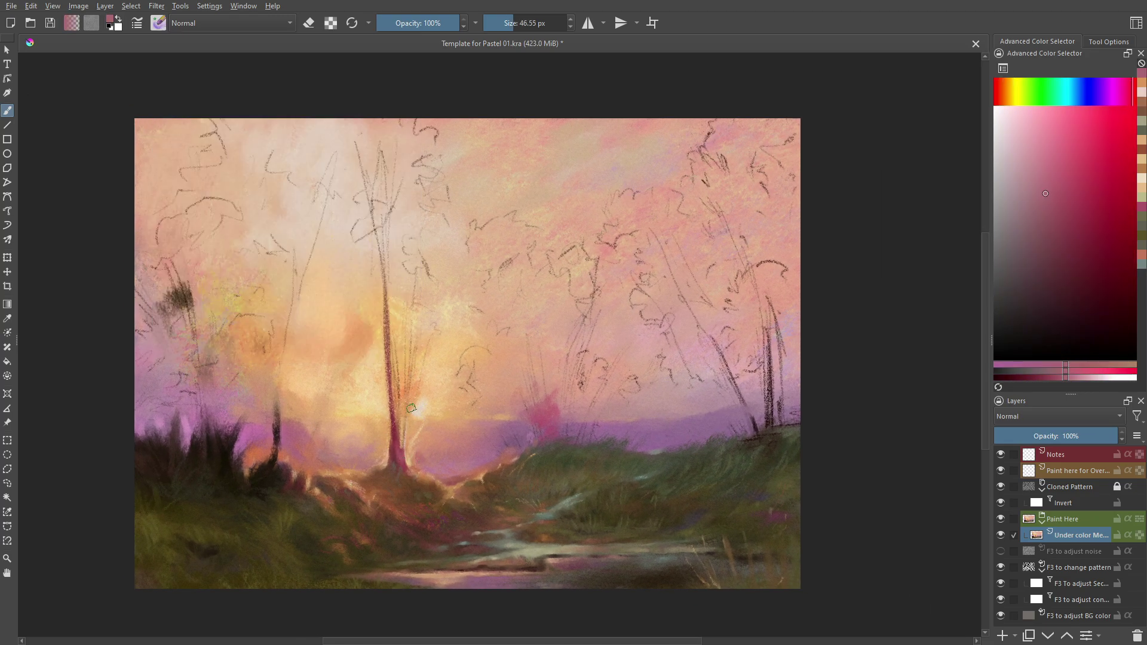
Choose reddish-brown and golden olive, enlarging the brush to 63 px, then a 150 px preset.
ctrl+click(555, 436)
ctrl+click(780, 584)
key(bracketright)
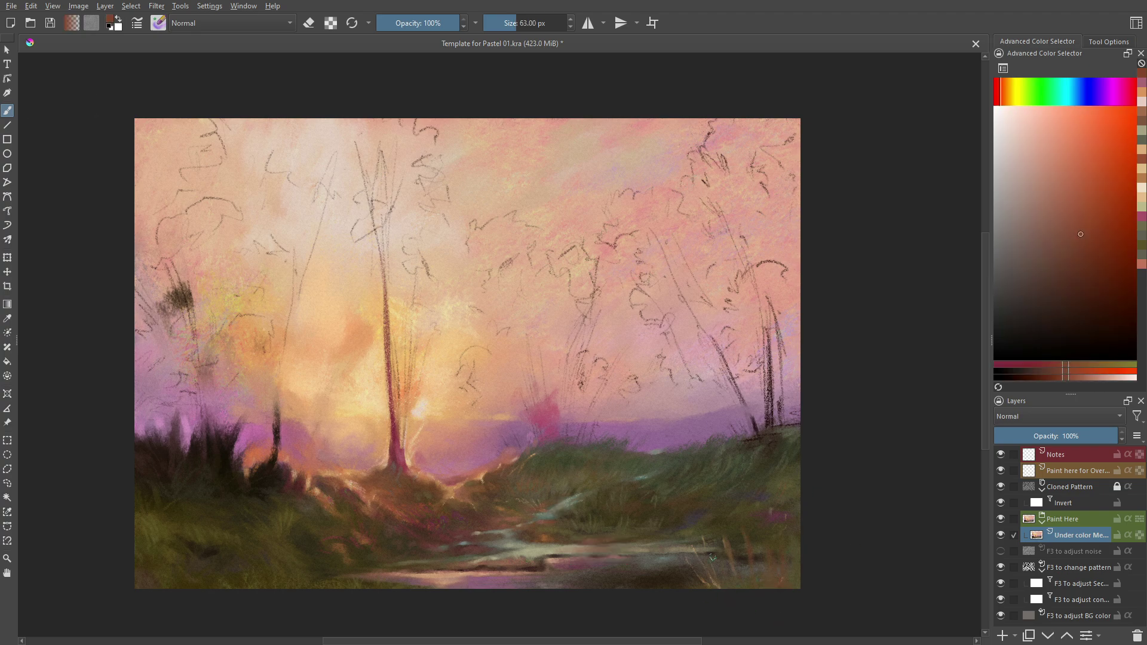
ctrl+click(777, 573)
key(slash)
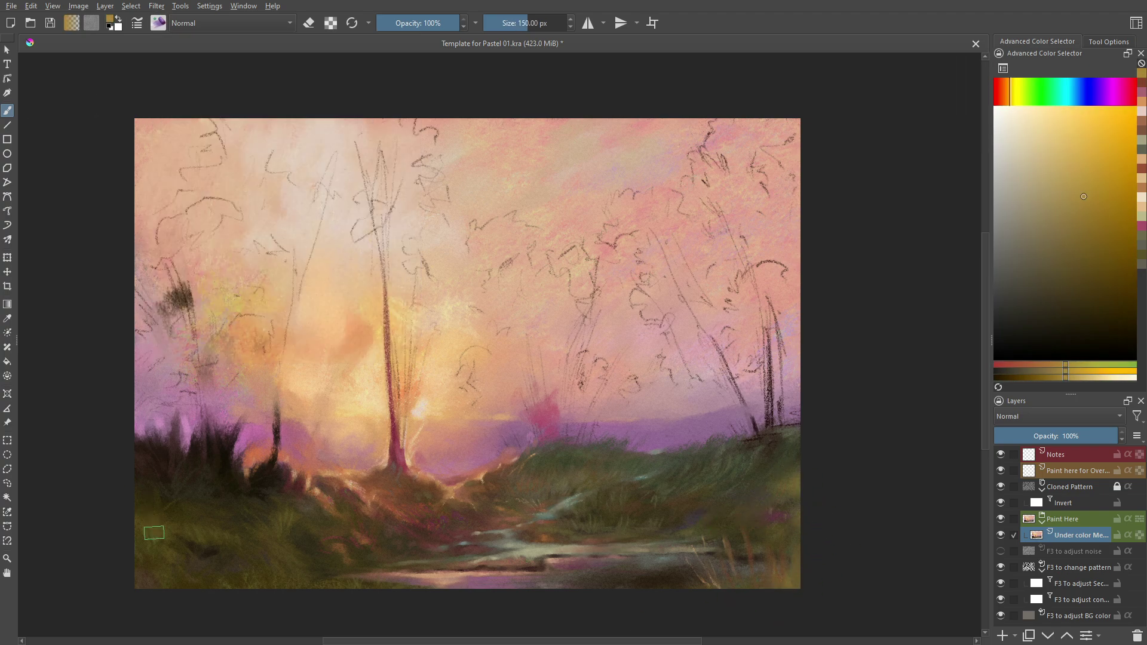
Pick a dark brown and paint dark tree strokes along the right canvas edge.
ctrl+click(332, 358)
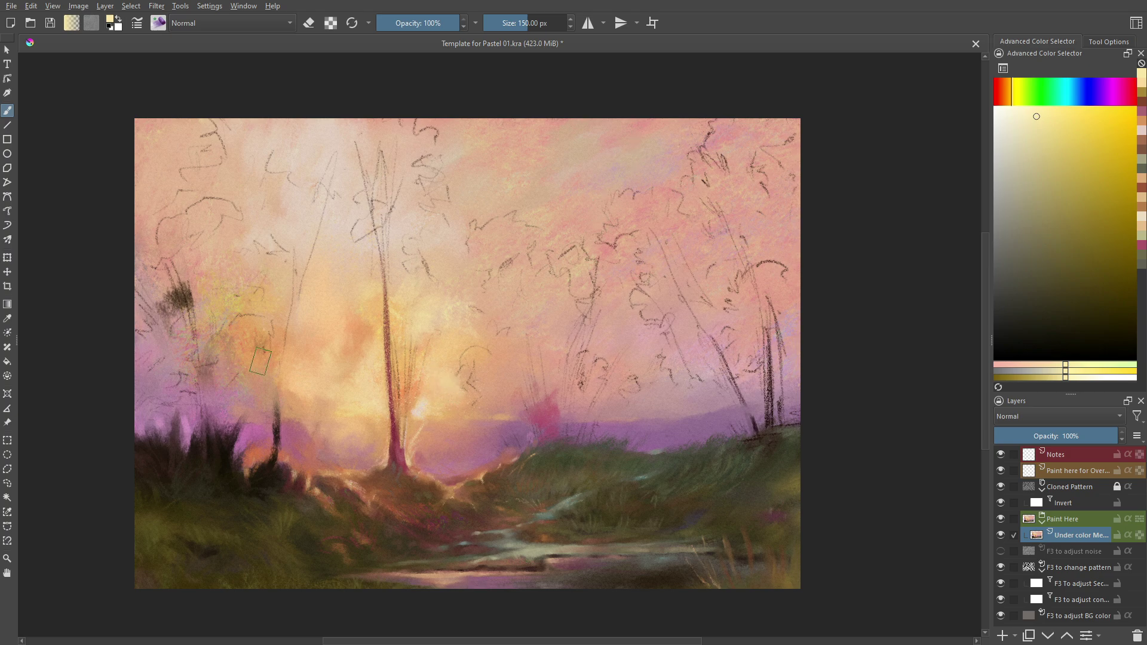
ctrl+click(258, 525)
drag(792, 284, 771, 370)
drag(794, 325, 738, 442)
drag(788, 364, 750, 401)
With a smaller brush, add dark blue strokes along the right edge up to the top.
key(slash)
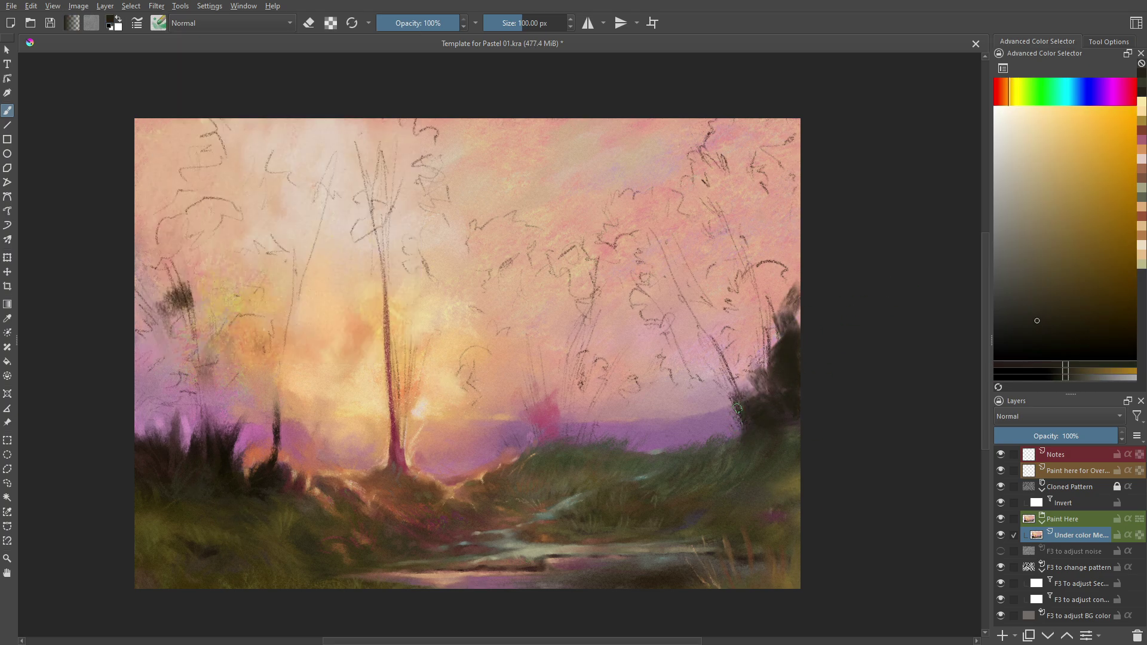
drag(777, 269, 759, 370)
ctrl+click(776, 358)
drag(795, 298, 784, 414)
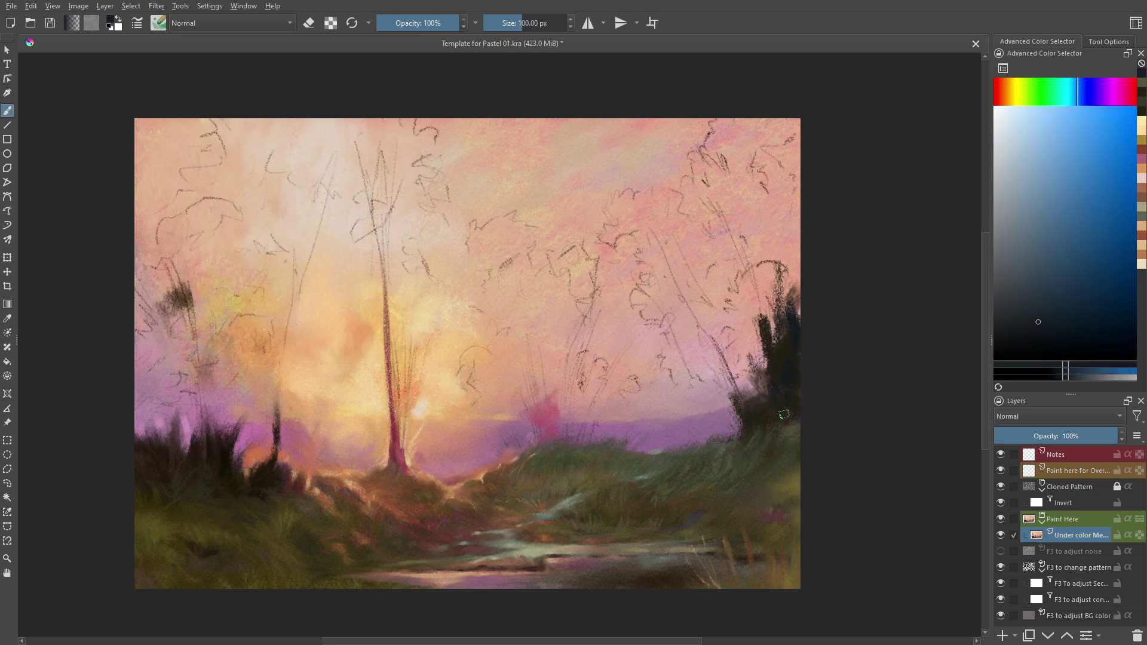
drag(793, 278, 795, 209)
Pick a darkened teal and dab a dark blob on the right tree with a 112 px brush.
ctrl+click(795, 239)
key(bracketright)
ctrl+click(791, 306)
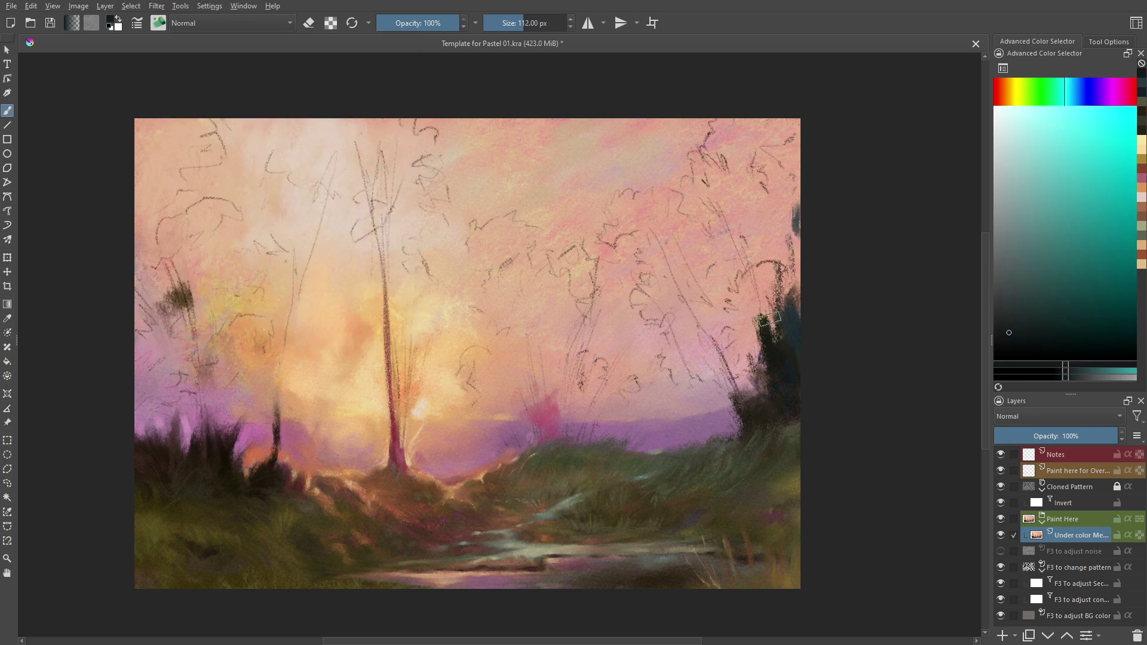
mouse_move(731, 283)
mouse_down()
mouse_move(710, 326)
mouse_move(758, 376)
mouse_up()
key(slash)
key(slash)
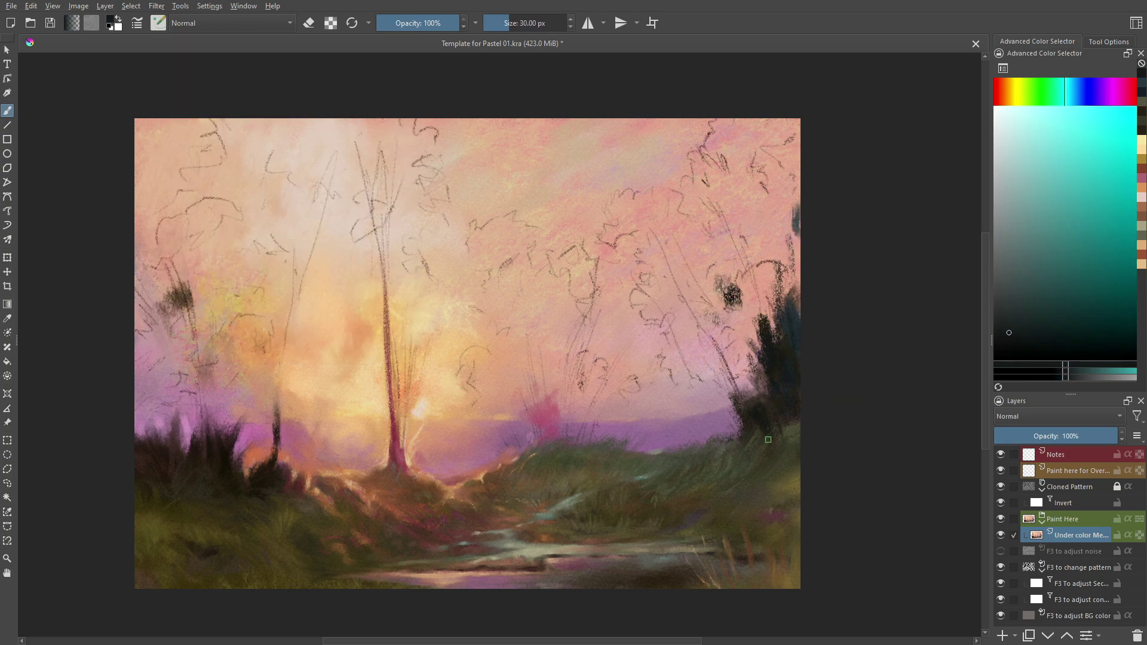
Sample pink, dark greyish blue and greyish magenta colours from the painting.
ctrl+click(737, 435)
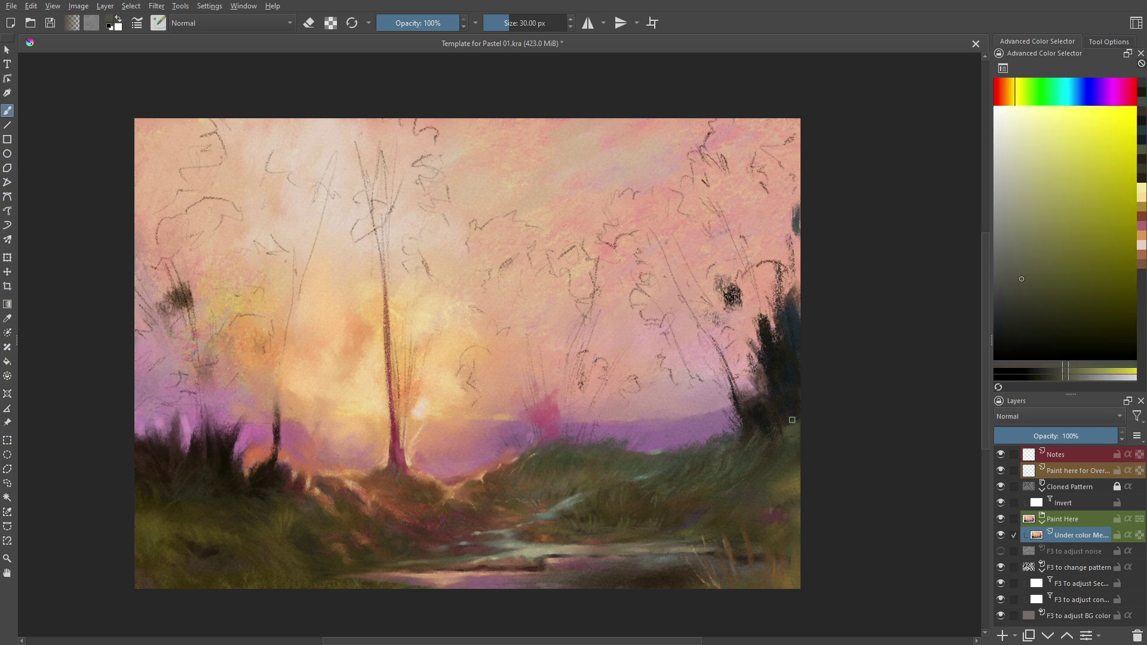
ctrl+click(770, 421)
ctrl+click(742, 461)
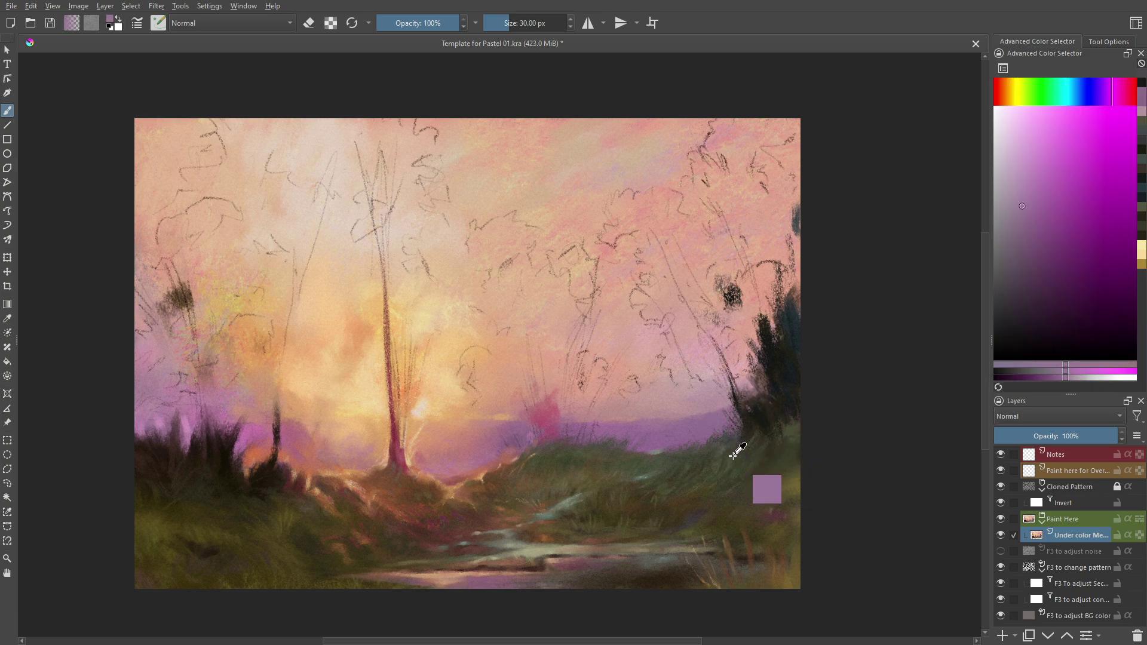
ctrl+click(617, 417)
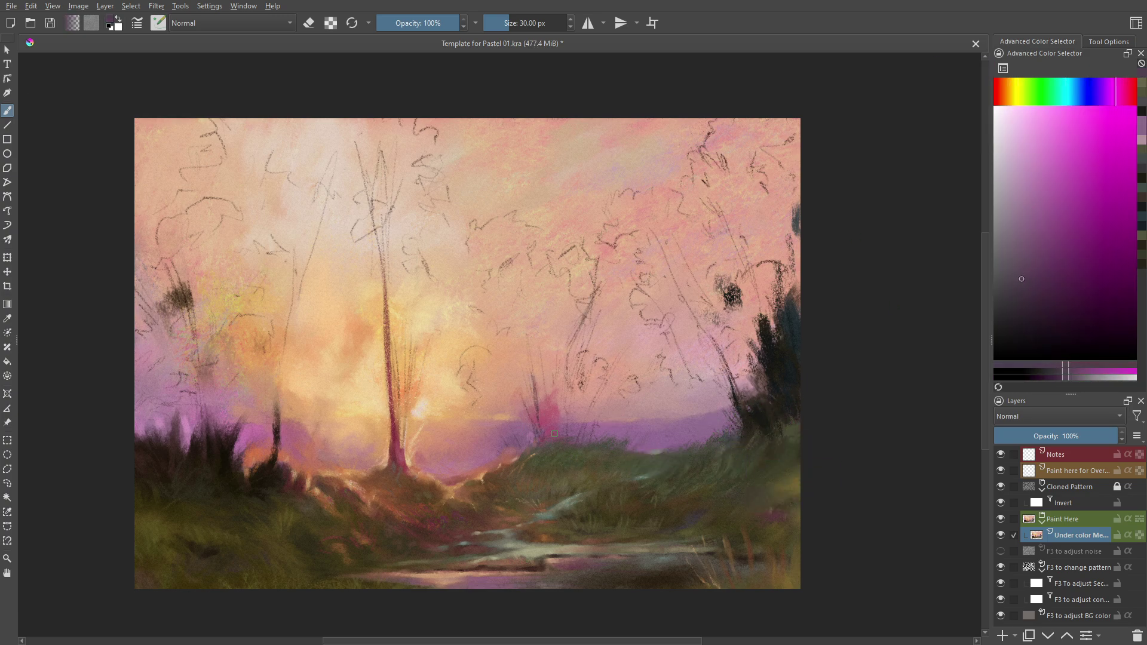
Paint a dark purple tree crown mid-canvas, enlarging the brush to extend it.
click(1040, 250)
mouse_move(504, 263)
mouse_down()
mouse_move(478, 357)
mouse_move(507, 406)
mouse_move(591, 322)
mouse_up()
key(bracketright)
drag(501, 215, 477, 275)
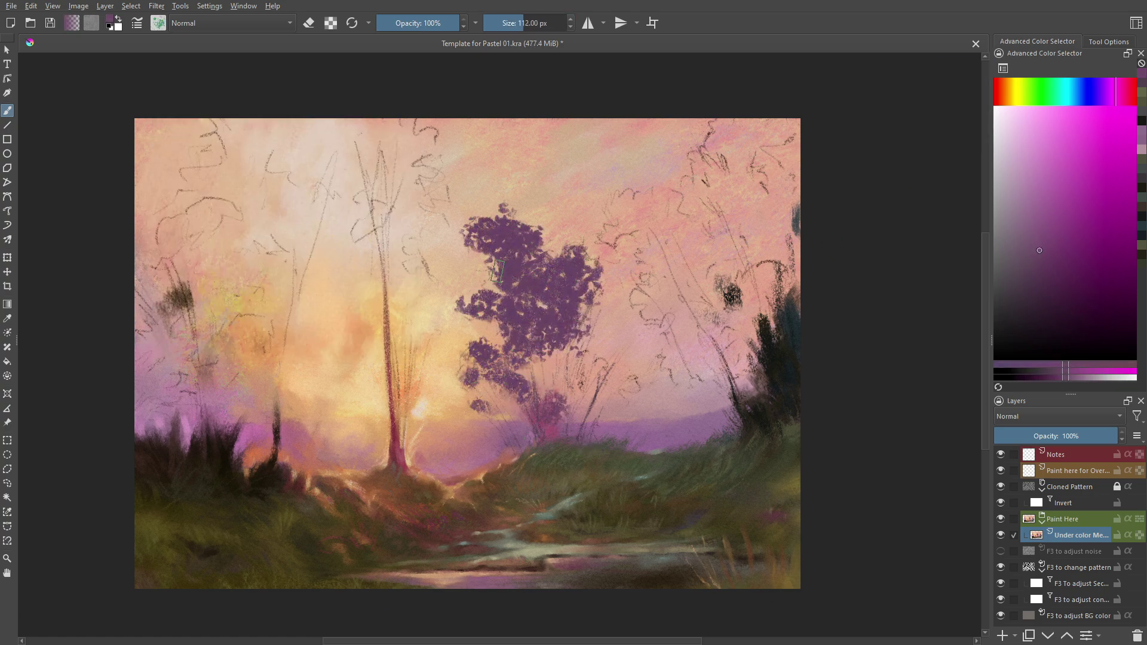
mouse_move(615, 347)
mouse_down()
mouse_move(532, 361)
mouse_move(581, 399)
mouse_up()
Switch to a pinker magenta and a different brush preset, adding strokes around the tree.
ctrl+click(564, 426)
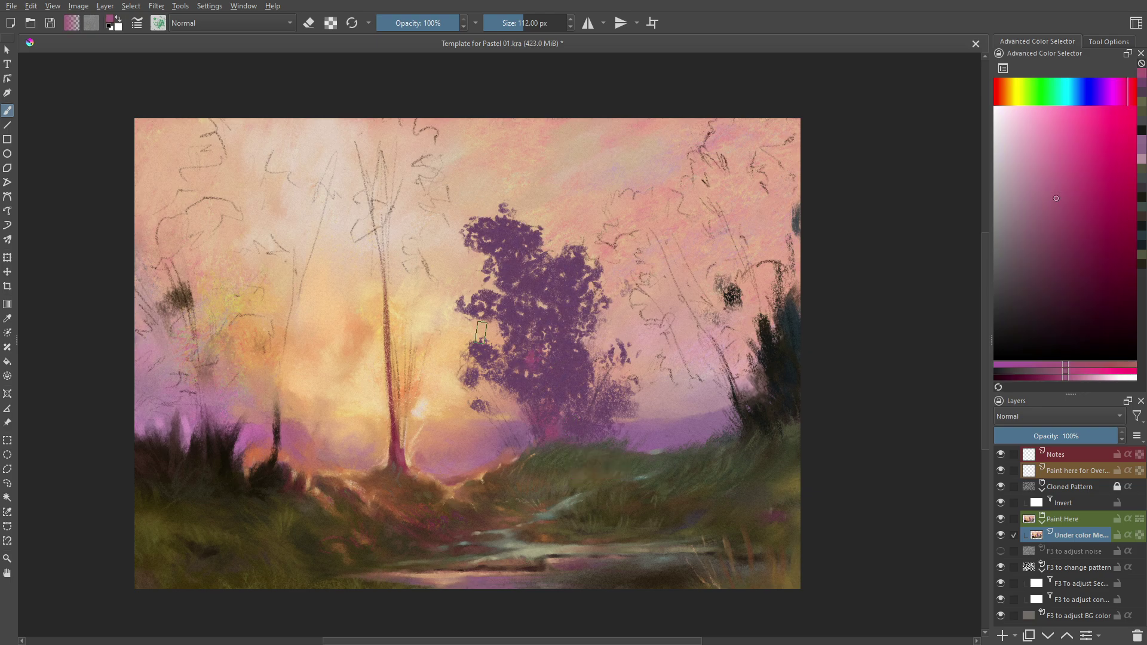
click(158, 23)
click(280, 269)
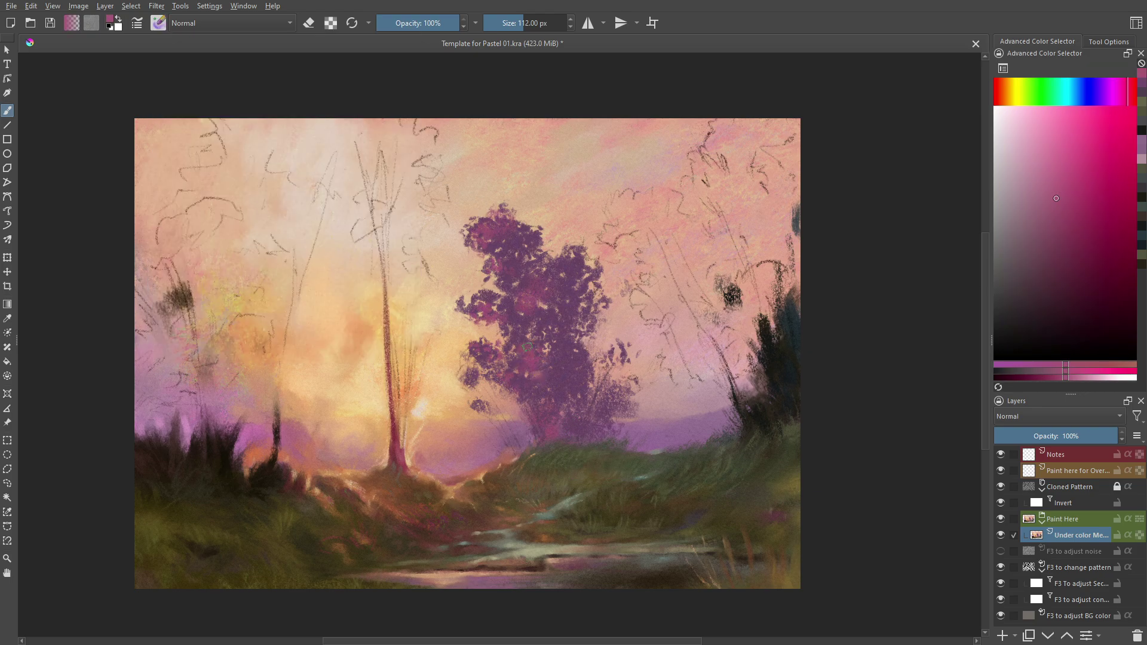
drag(478, 343, 486, 380)
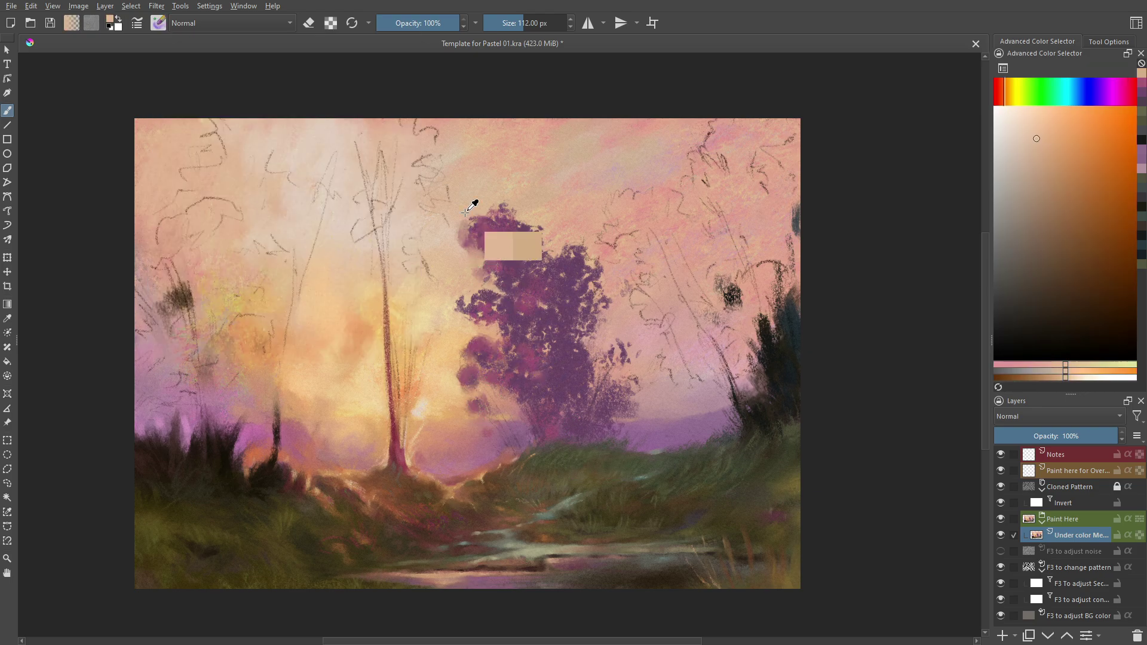
Sample sky peach, then paint a dark teal stroke near the tree top with the 112 px brush.
ctrl+click(459, 345)
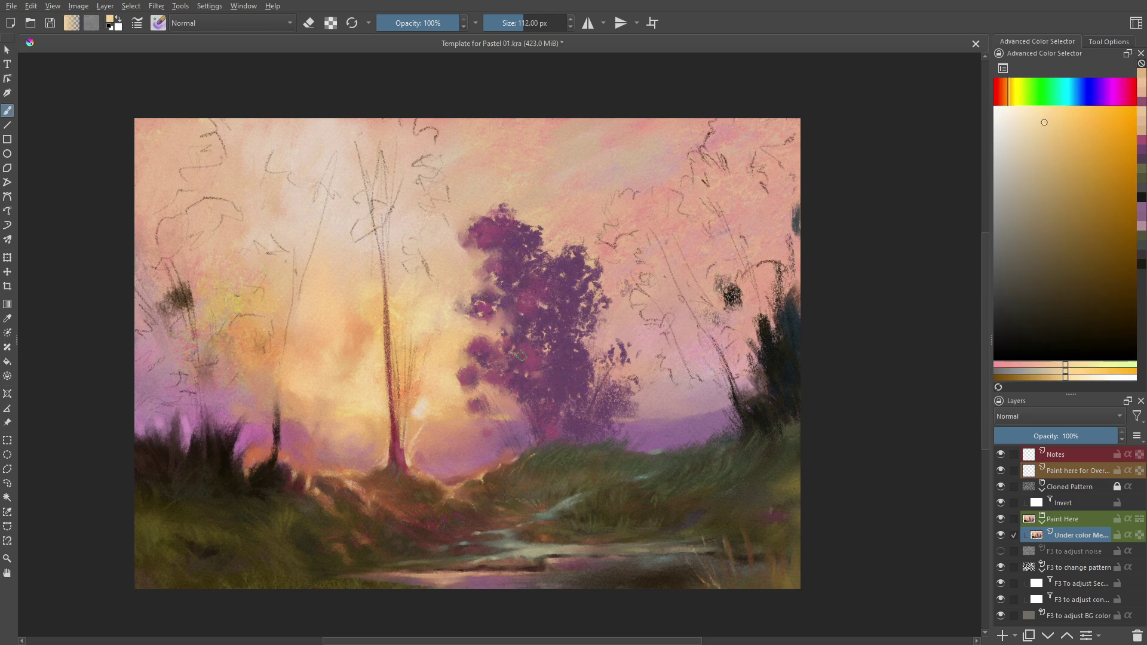
key(/)
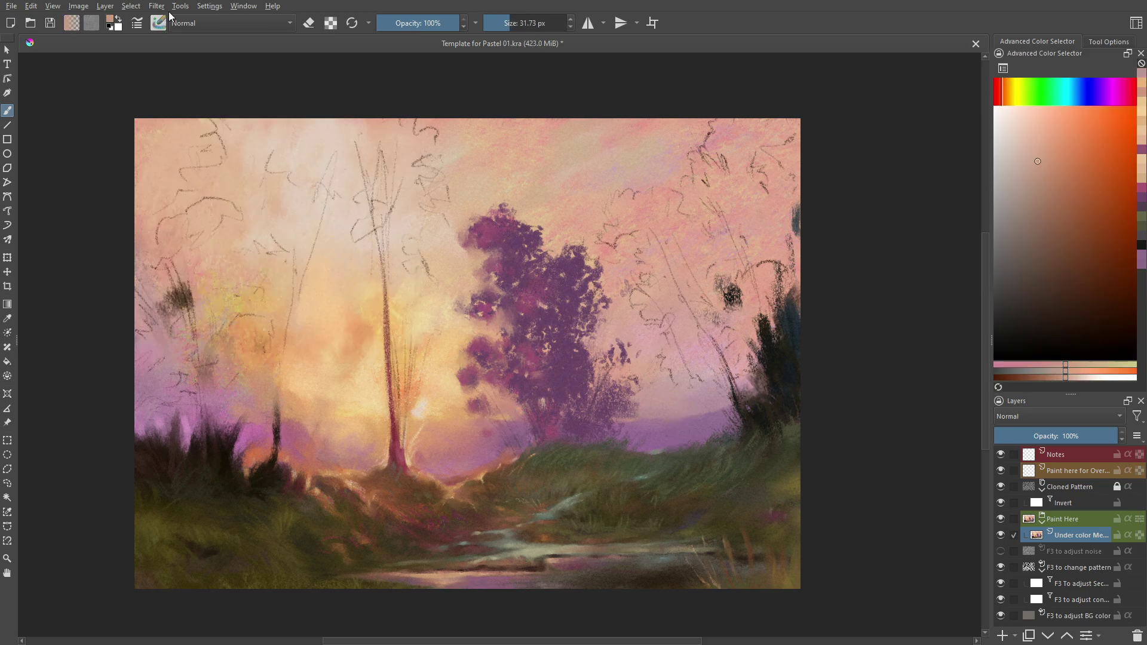
ctrl+click(798, 313)
key(/)
key(/)
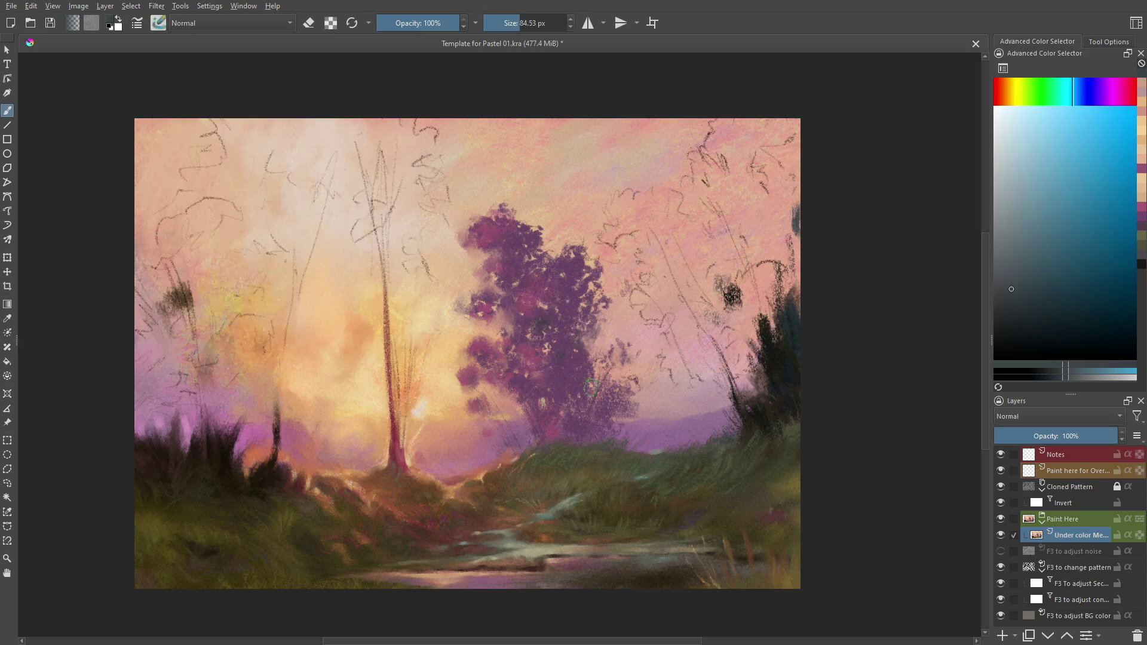
drag(568, 239, 589, 262)
key(/)
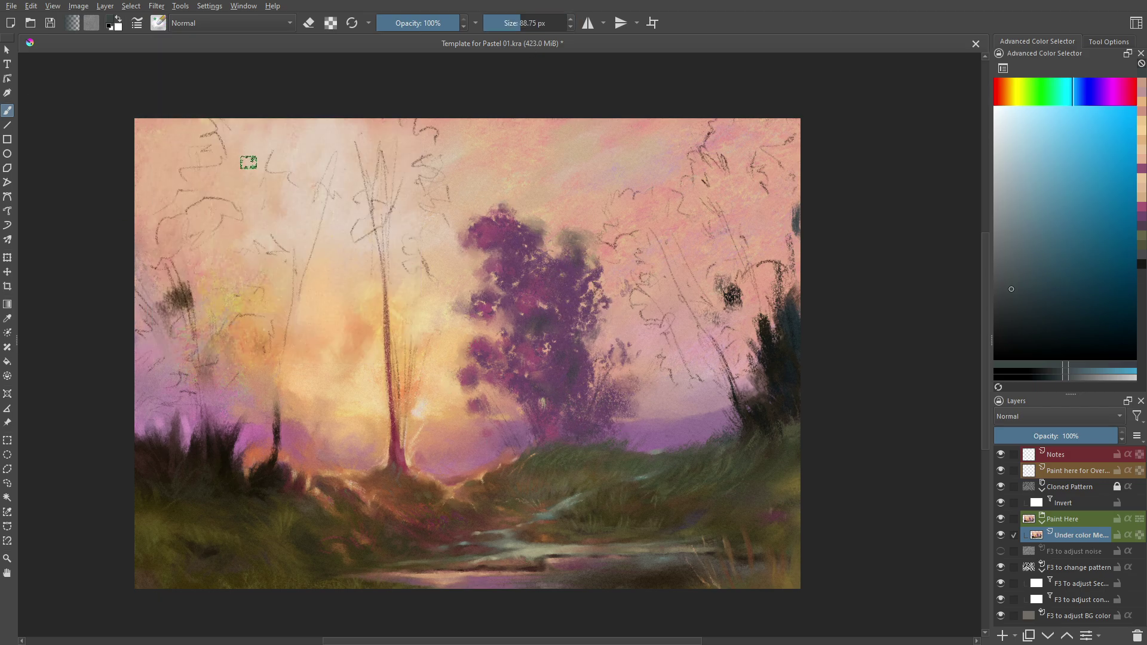
Add darker purple touches inside the crown, then choose a pink colour.
ctrl+click(578, 377)
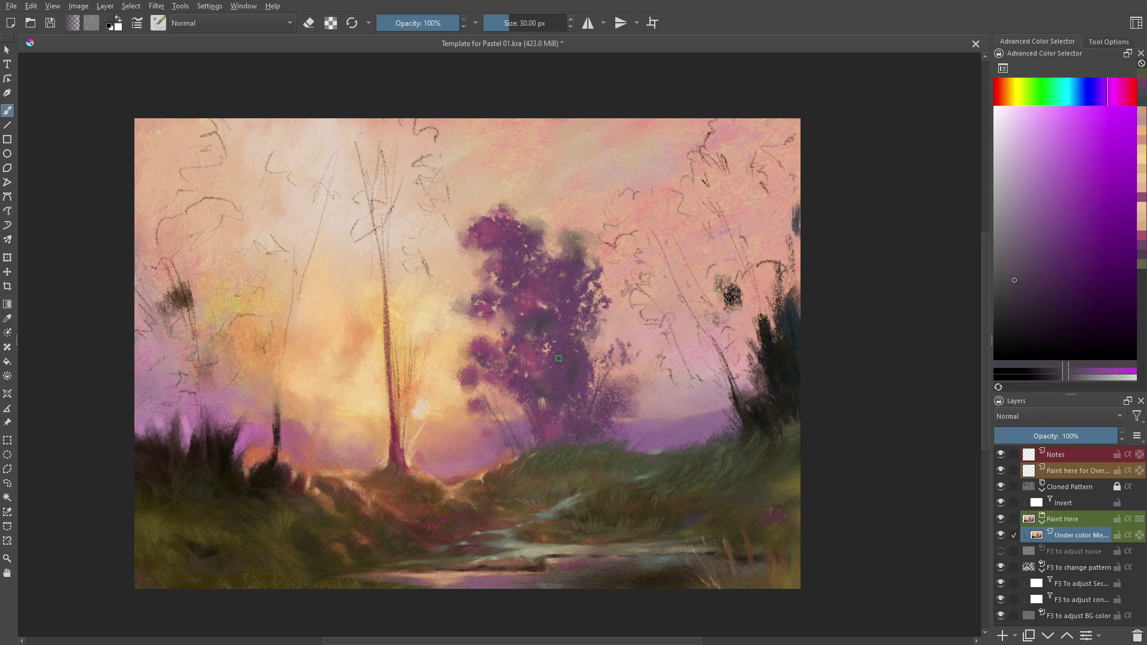
drag(559, 358, 566, 290)
click(1128, 91)
click(1034, 192)
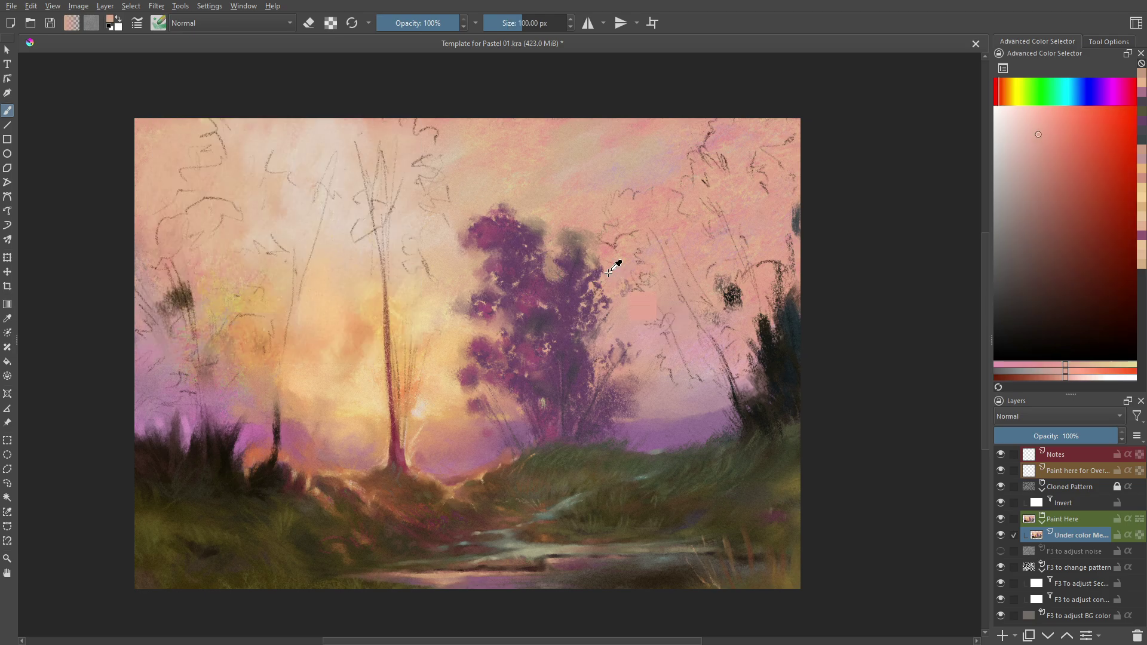
Sample peach from the sky and cycle through brush presets.
ctrl+click(622, 322)
key(F6)
click(396, 200)
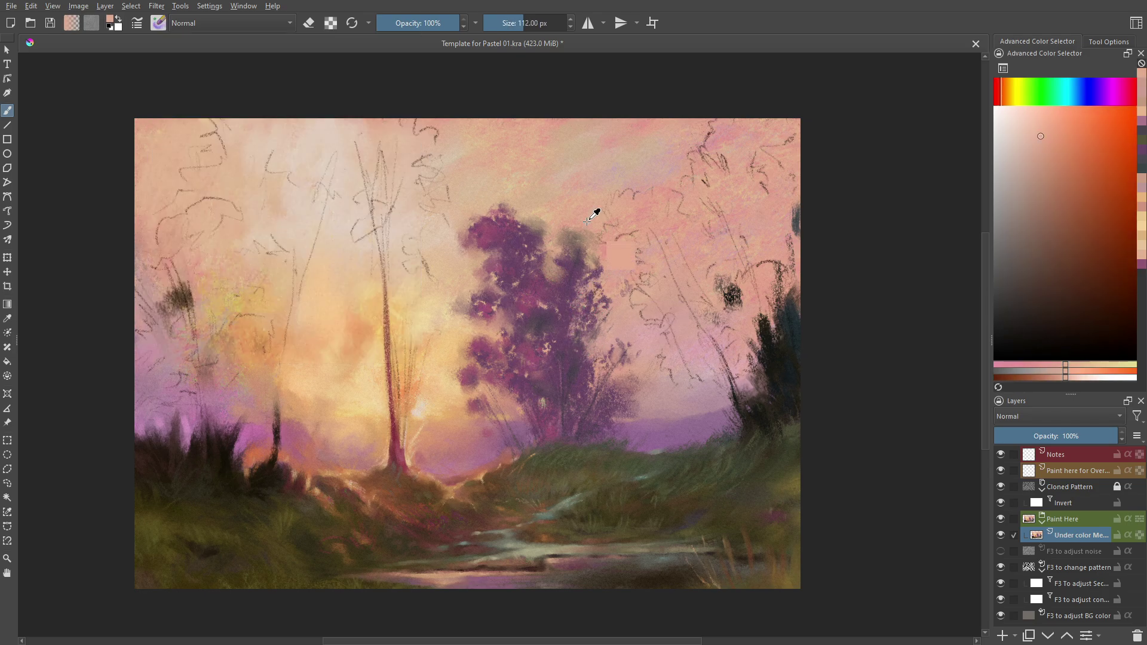
key(slash)
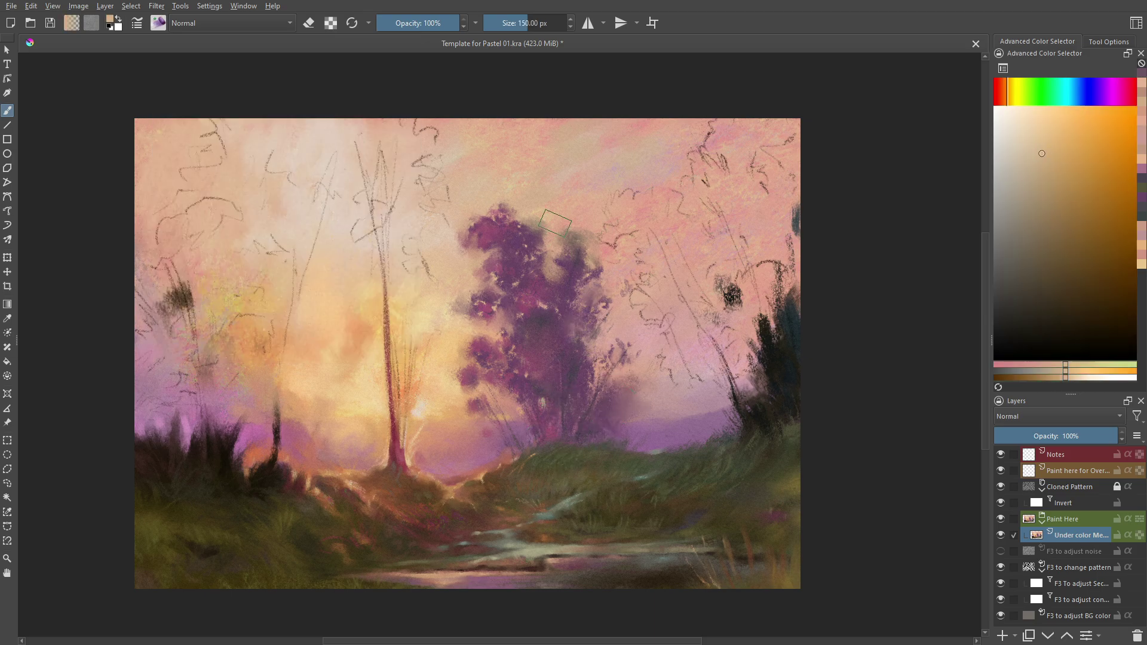
key(slash)
scroll(555, 379, down, 2)
Sample pink and magenta from the painting and select a 30 px brush preset.
scroll(551, 409, up, 2)
ctrl+click(551, 410)
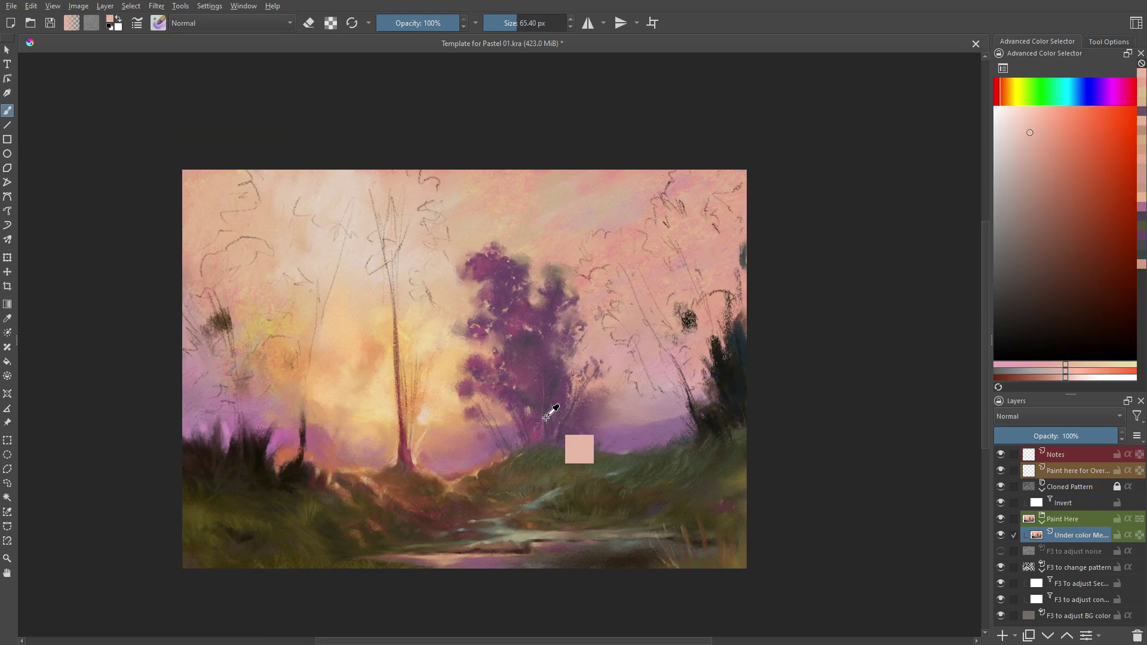
key(F6)
click(251, 112)
ctrl+click(494, 339)
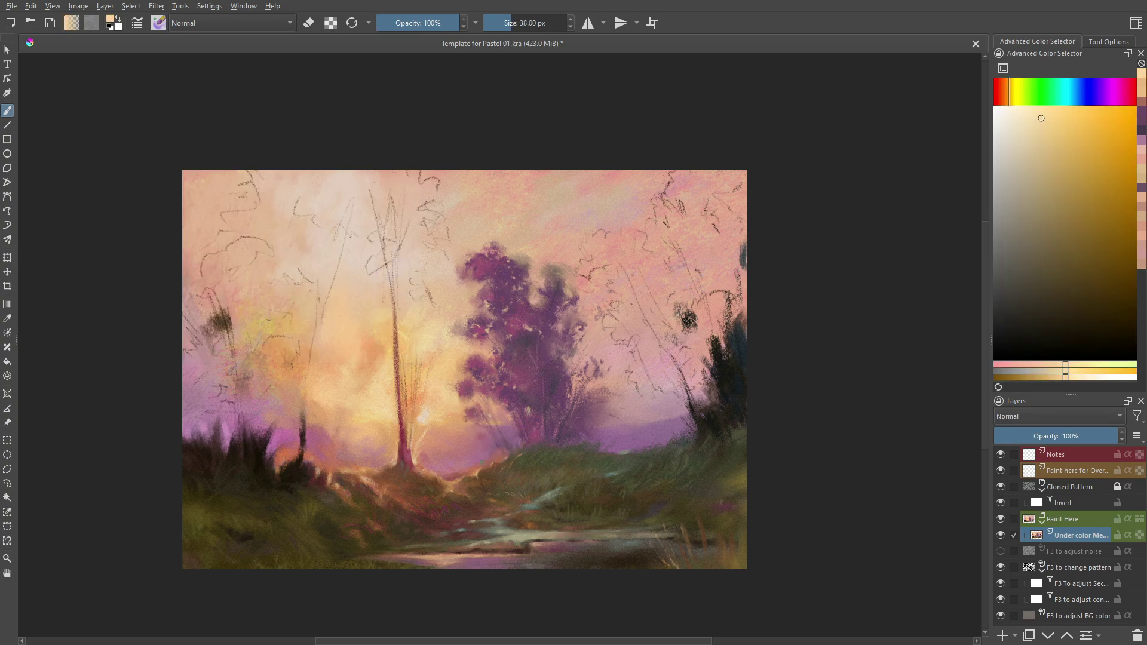
Paint dark teal strokes on the right tree.
scroll(498, 323, up, 3)
scroll(498, 323, down, 3)
scroll(683, 212, down, 2)
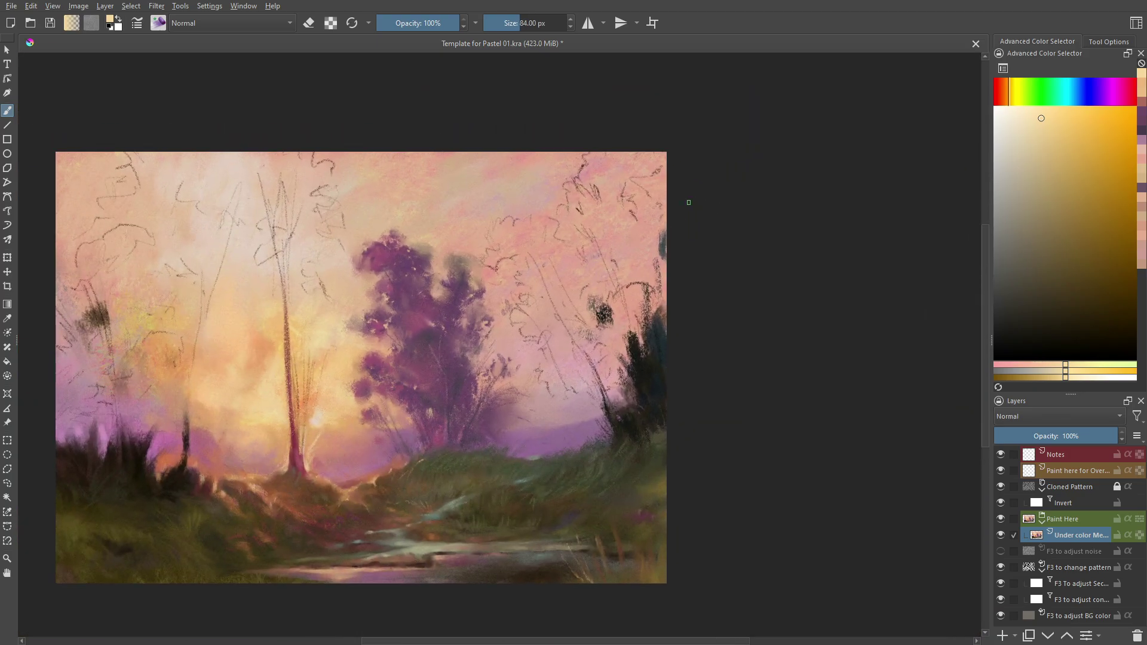
ctrl+click(661, 317)
drag(651, 266, 639, 313)
drag(578, 356, 640, 346)
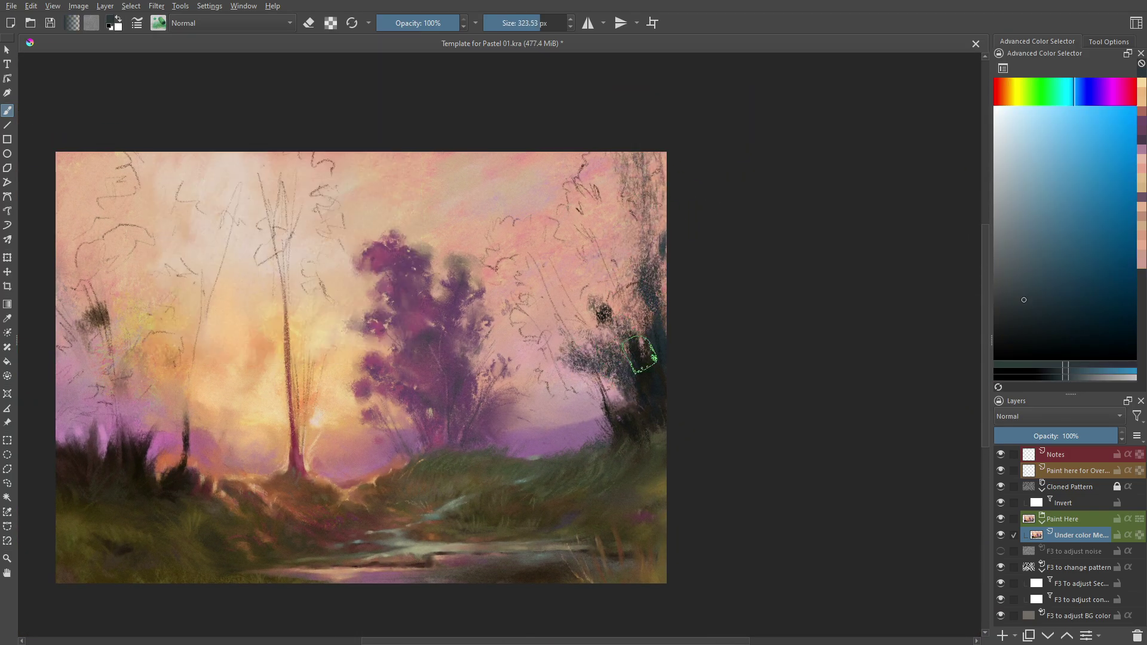
Switch to a 112 px brush and sample a colour from the painting.
key(F6)
ctrl+click(658, 351)
scroll(694, 328, down, 1)
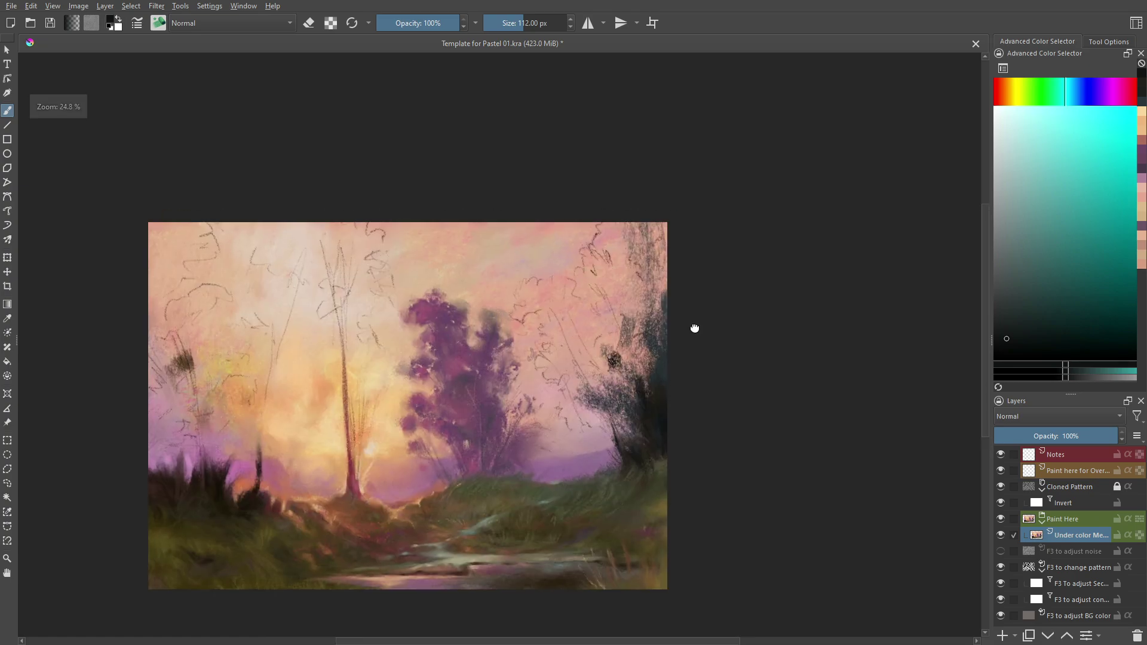
scroll(717, 322, up, 2)
ctrl+click(740, 321)
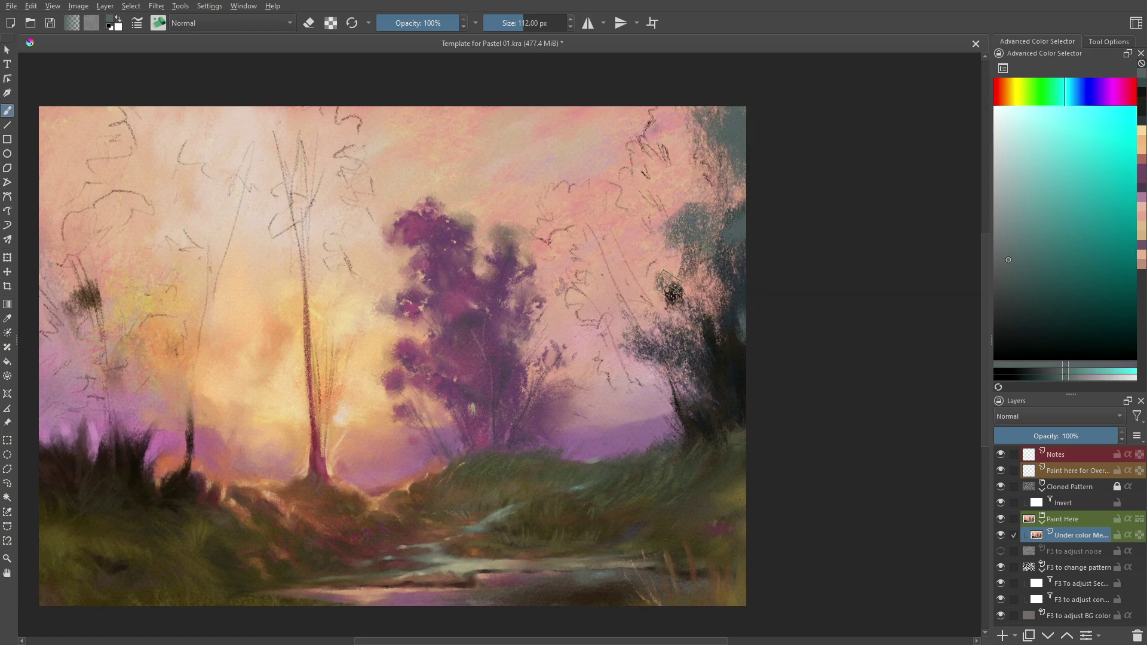
Choose a dark green and dab leafy foliage up and left across the right tree with an 84.53 px brush.
click(1032, 93)
click(1050, 292)
key(bracketleft)
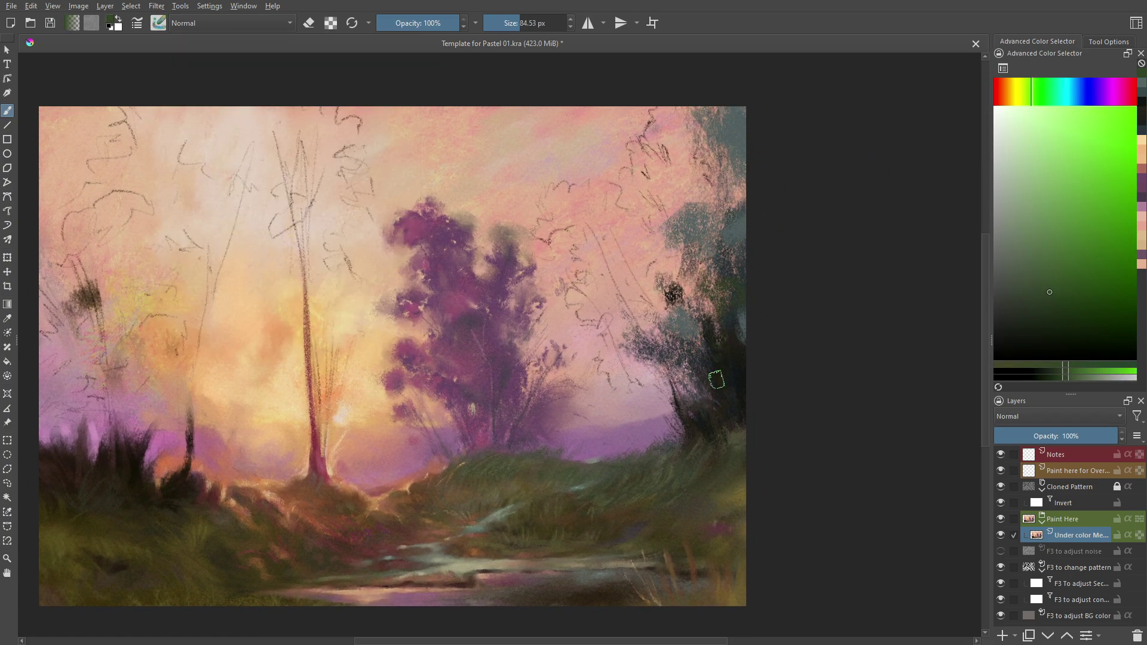
drag(716, 241, 632, 345)
mouse_move(728, 337)
mouse_down()
mouse_move(663, 251)
mouse_move(677, 286)
mouse_up()
Dab dark foliage near the right tree top, then pick a dark teal.
ctrl+click(645, 227)
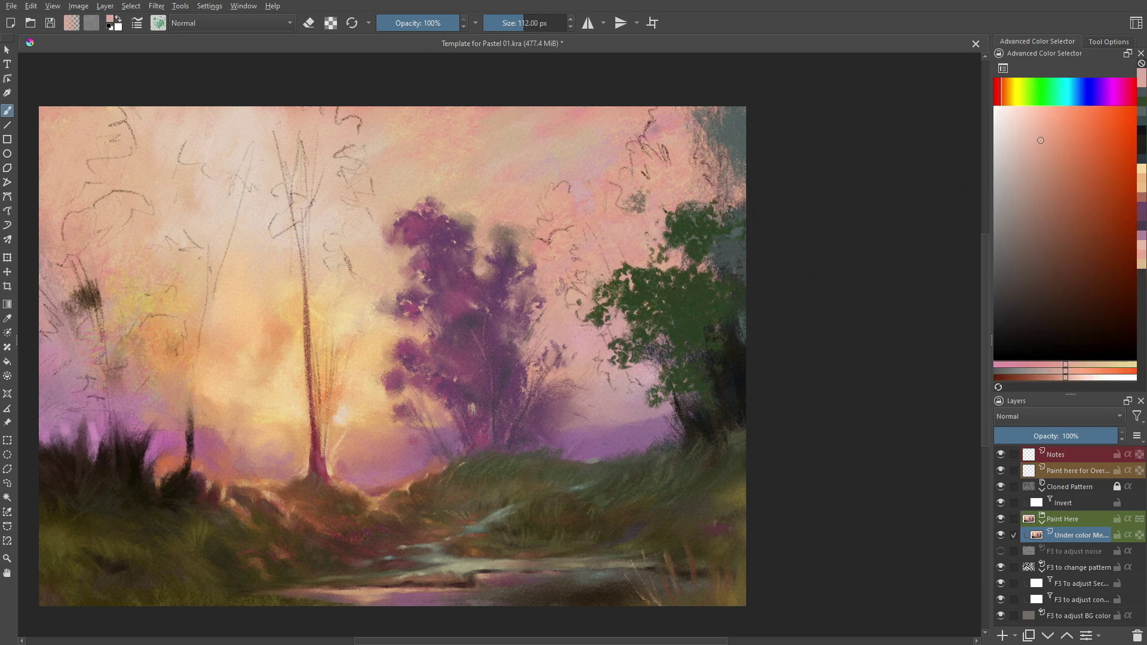
ctrl+click(565, 255)
mouse_move(598, 179)
mouse_down()
mouse_move(562, 215)
mouse_move(576, 248)
mouse_up()
ctrl+click(570, 194)
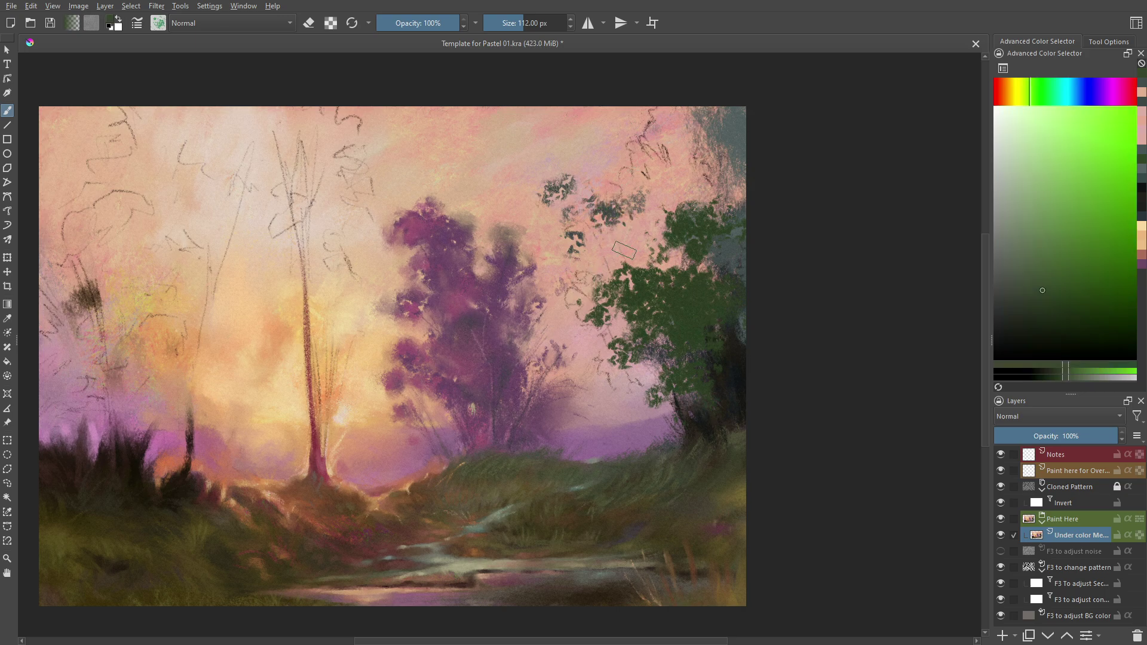
Switch to a 112 px preset, pick dark green and paint foliage into the upper-right trees.
click(159, 23)
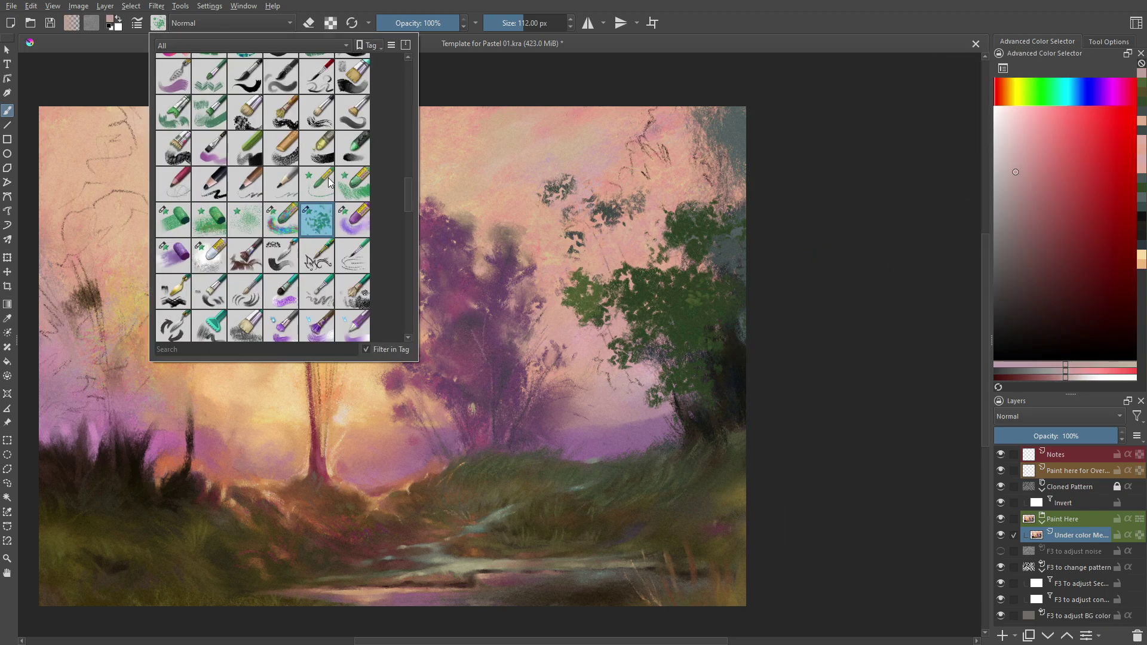
click(352, 219)
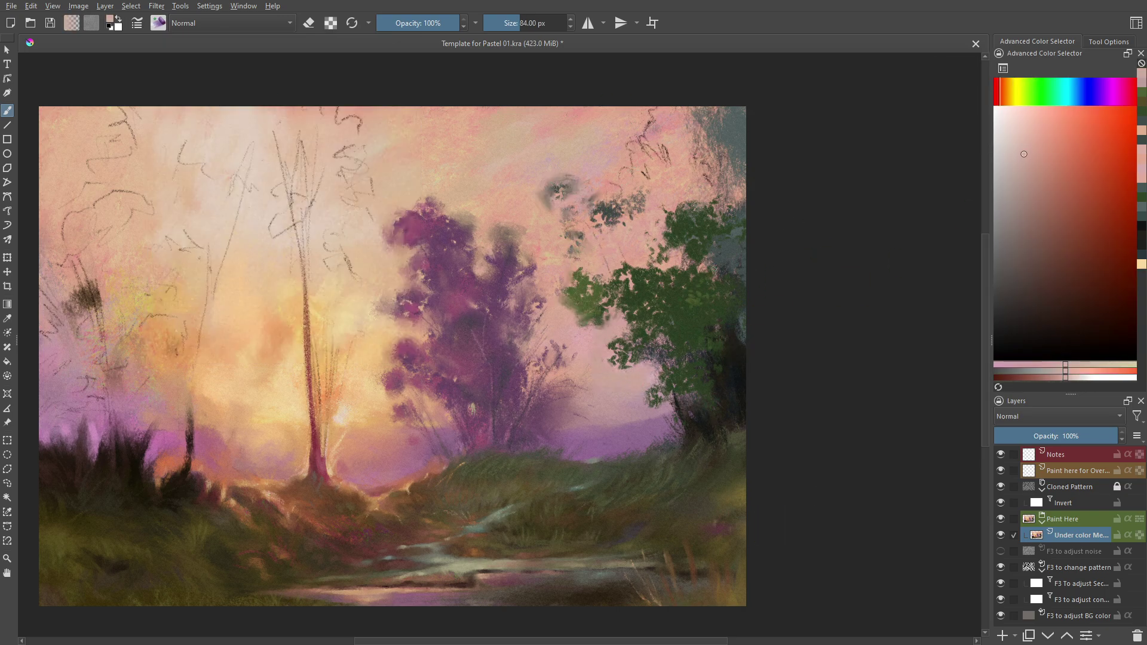
key(slash)
ctrl+click(690, 322)
ctrl+click(699, 322)
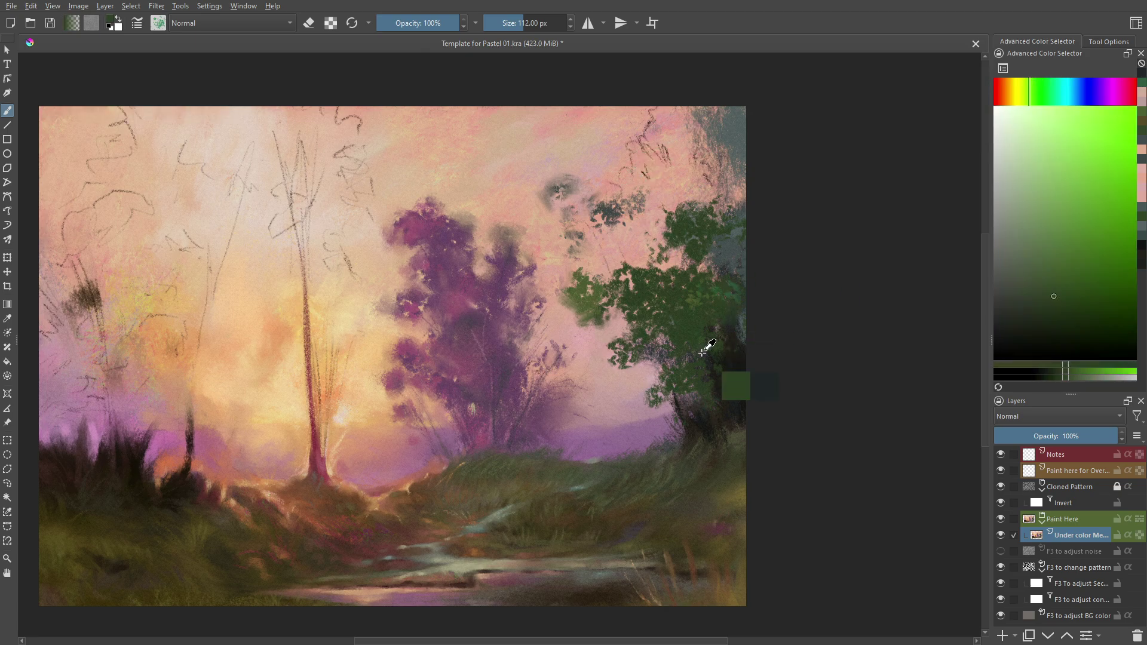
drag(654, 188, 623, 162)
With another preset, paint more foliage and lighter leaves in the upper-right trees.
click(159, 23)
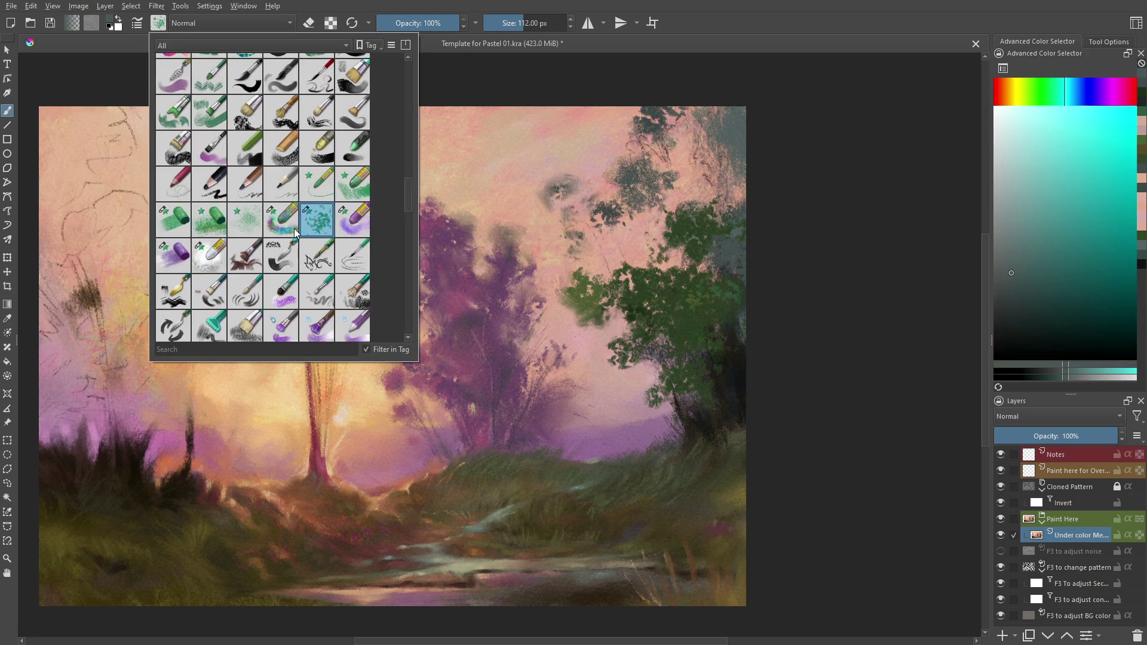
click(353, 219)
drag(681, 113, 696, 197)
drag(710, 158, 737, 185)
Add olive foliage strokes with a larger preset, then near-black foliage in the upper-right trees.
ctrl+click(650, 257)
key(slash)
drag(650, 256, 642, 248)
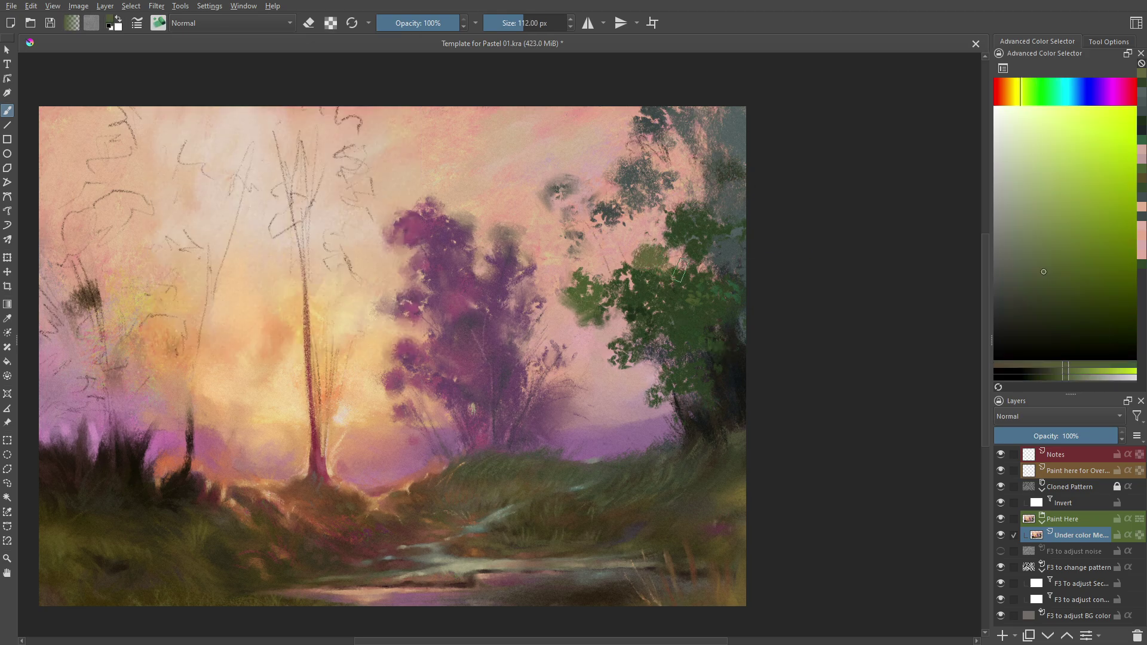
ctrl+click(726, 191)
drag(726, 192, 717, 104)
Sample foliage grey-teal and sky pink while switching brush presets.
ctrl+click(744, 239)
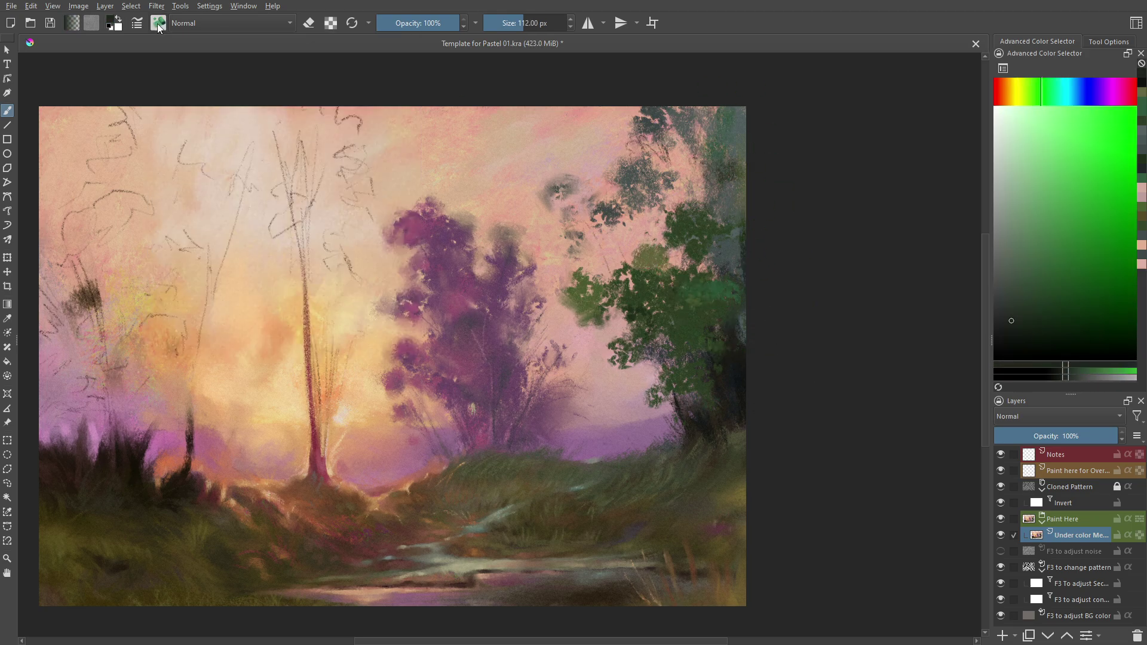
key(slash)
ctrl+click(607, 246)
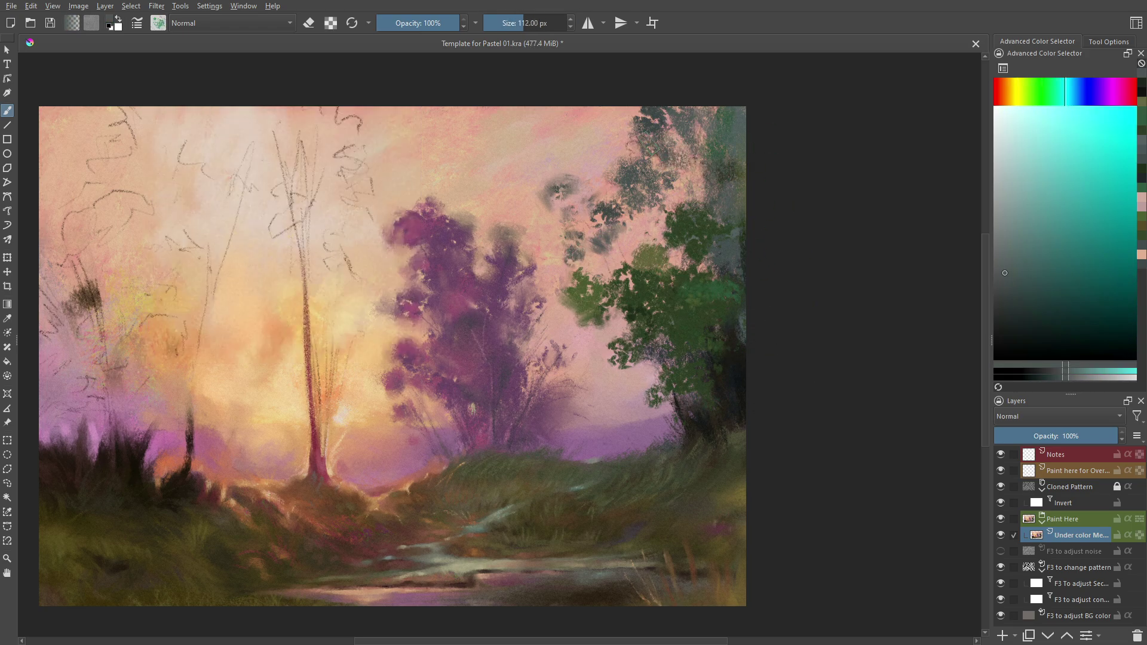
ctrl+click(605, 169)
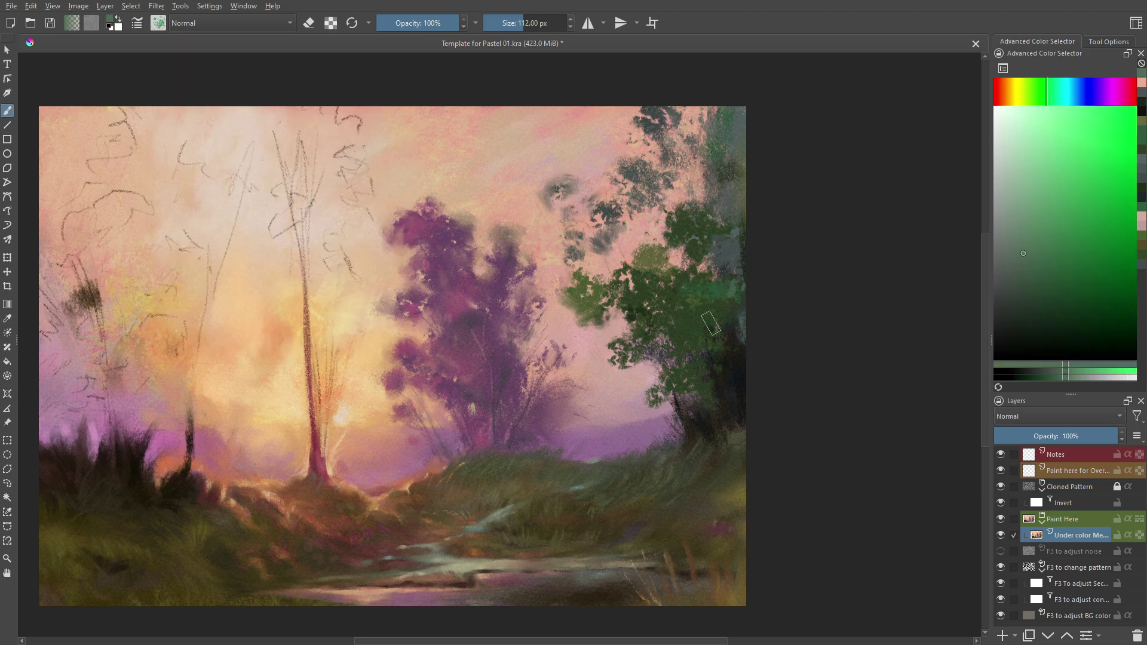
key(slash)
Pick dark green, pink-orange and dark grey-teal, moving to a finer 30 px preset.
ctrl+click(688, 339)
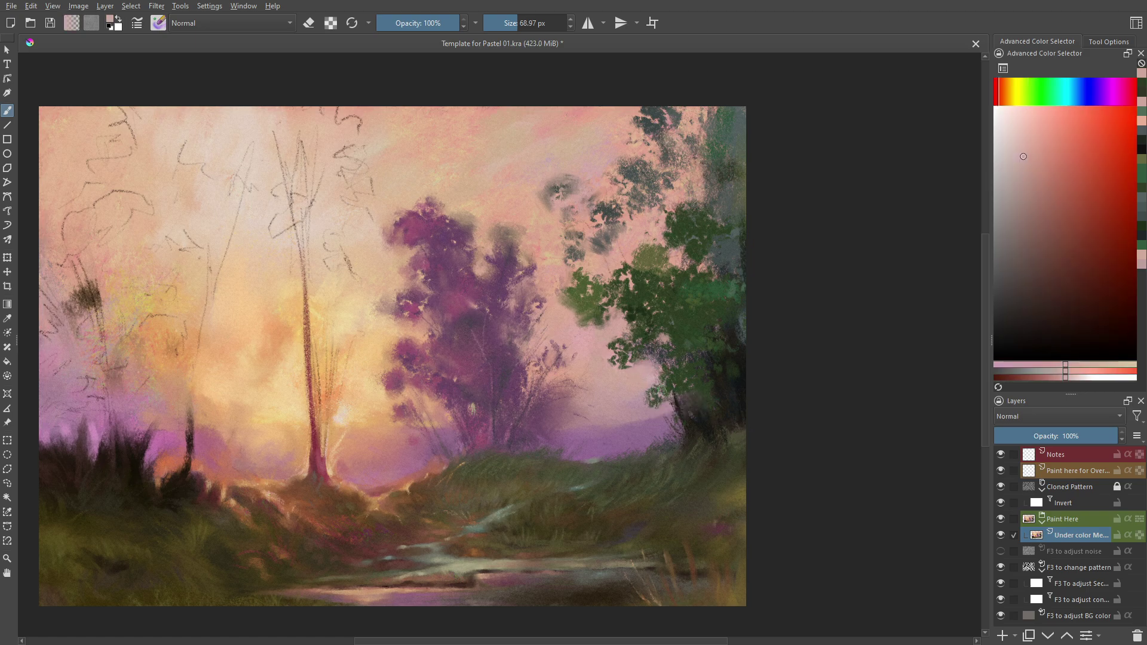
ctrl+click(562, 261)
key(slash)
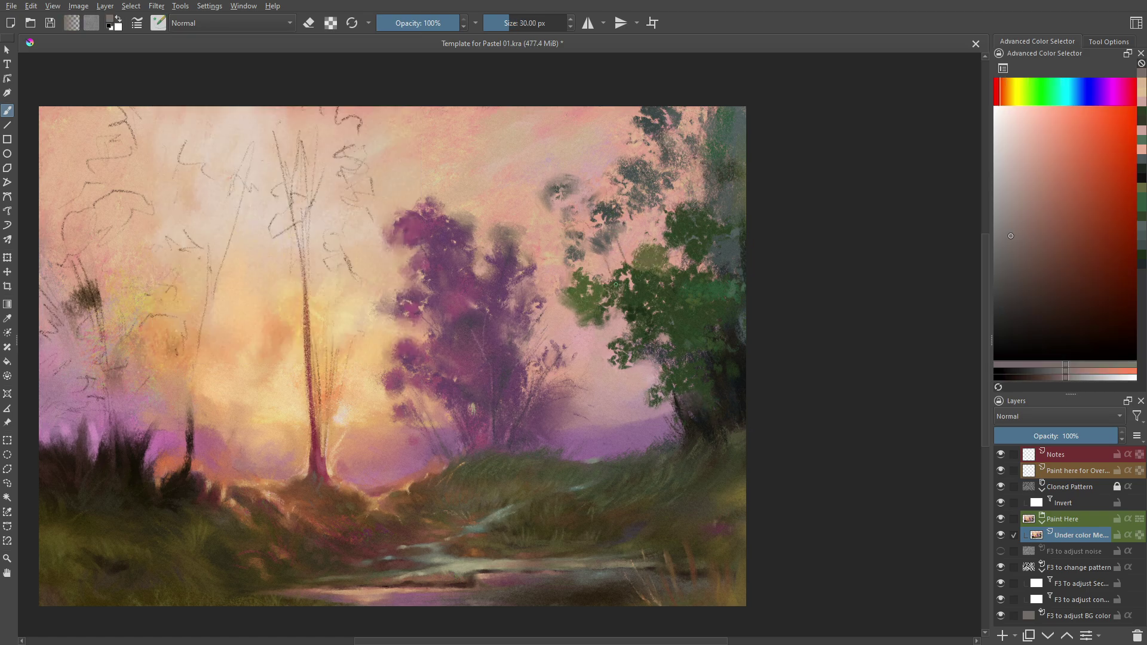
ctrl+click(716, 272)
key(F6)
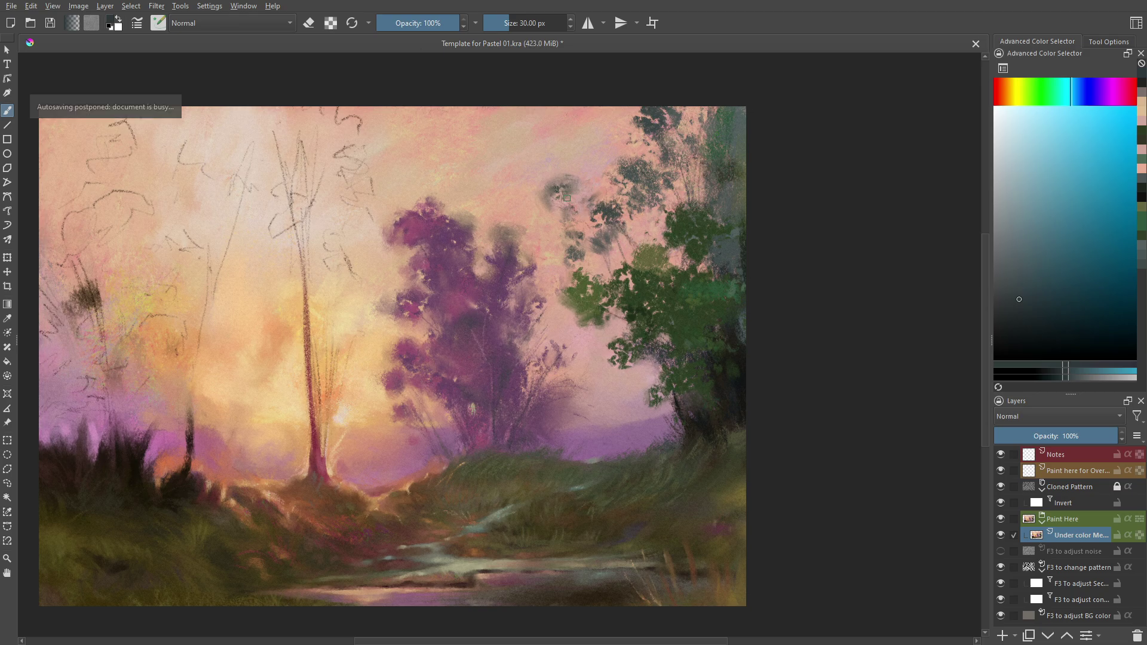
Sample lighter teal, dark green, sky pink and violet-tree purple, then change brush preset.
ctrl+click(728, 377)
ctrl+click(710, 330)
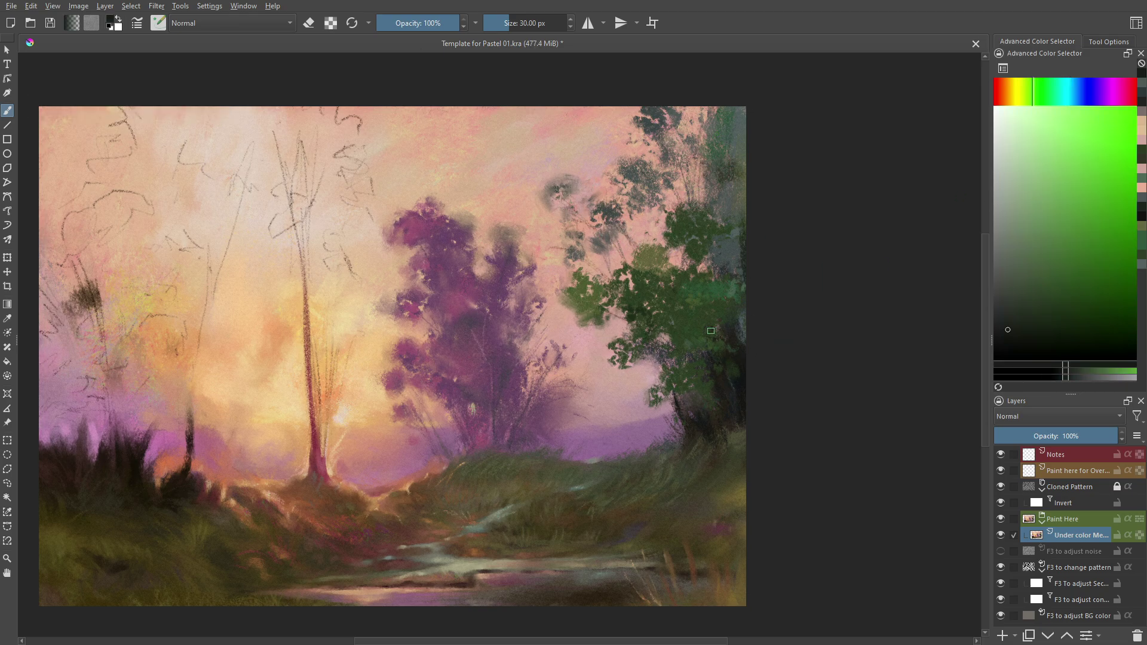
ctrl+click(599, 189)
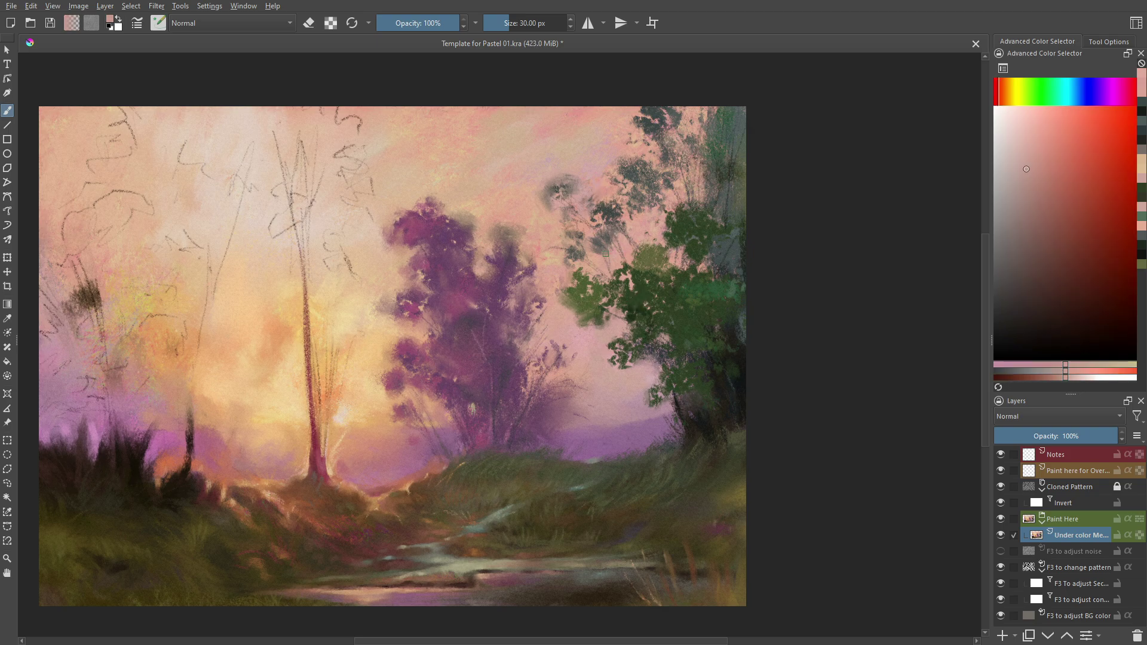
ctrl+click(685, 402)
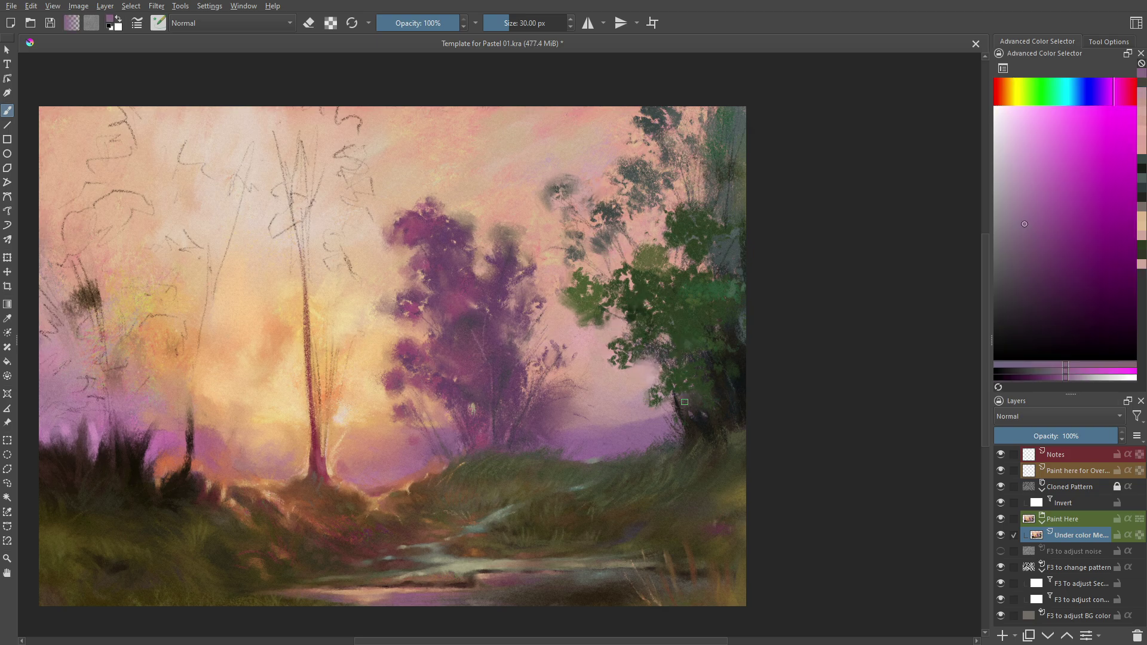
ctrl+click(691, 123)
click(158, 23)
Pick dark olive, tree green and darker yellow-green, then change preset and pick light sky pink.
click(308, 175)
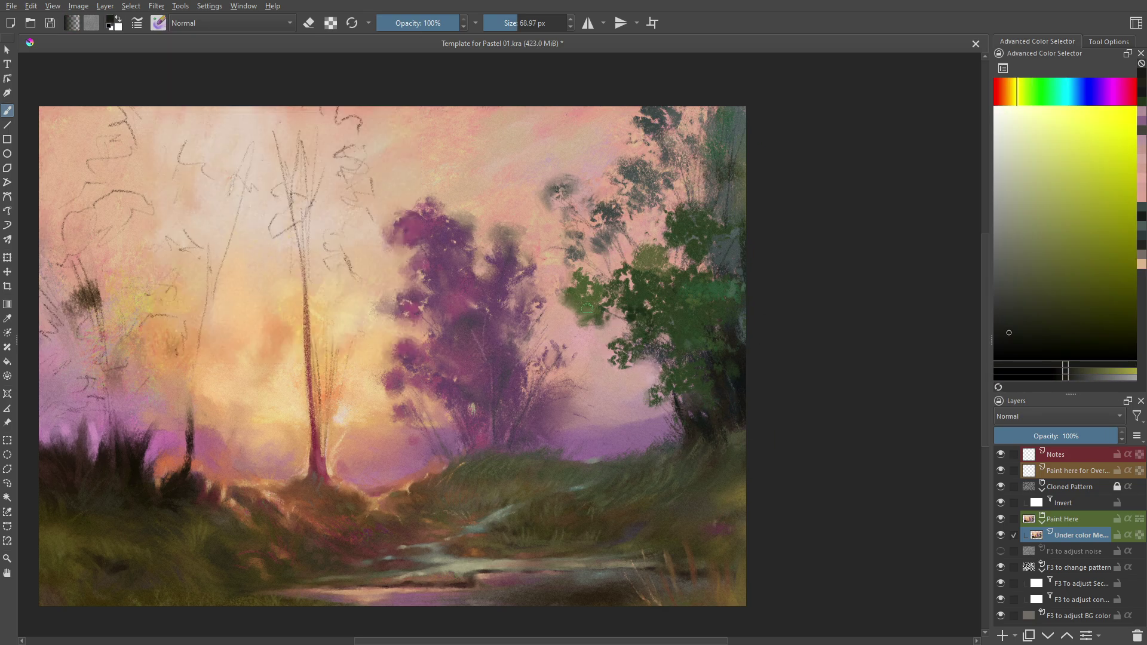
ctrl+click(715, 311)
ctrl+click(651, 352)
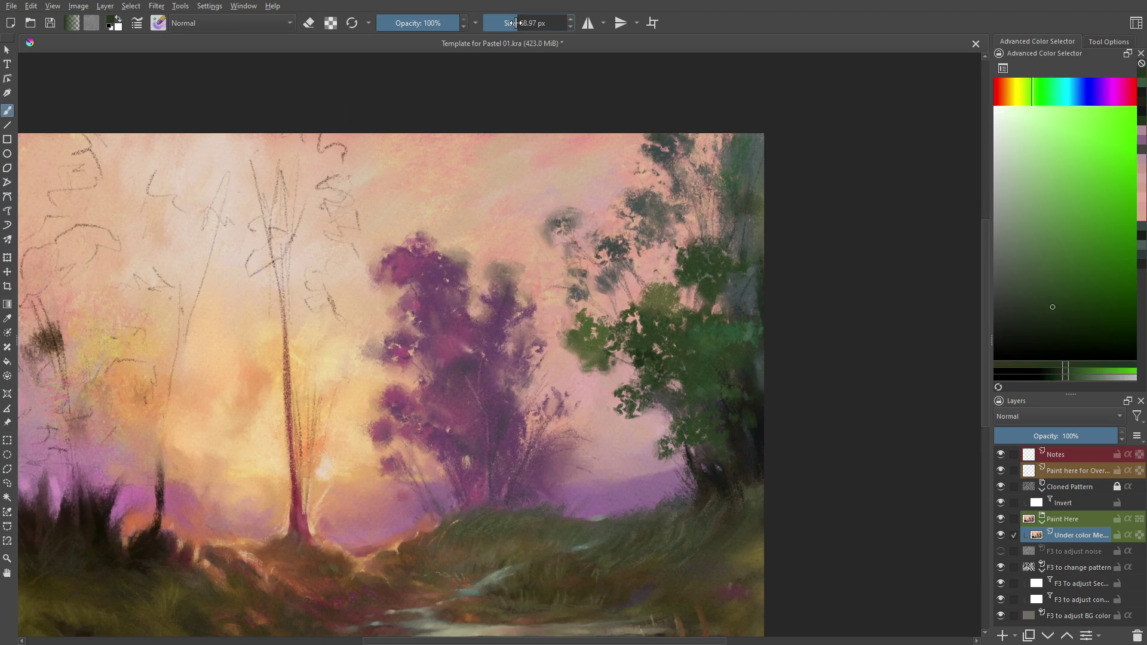
click(159, 23)
click(185, 89)
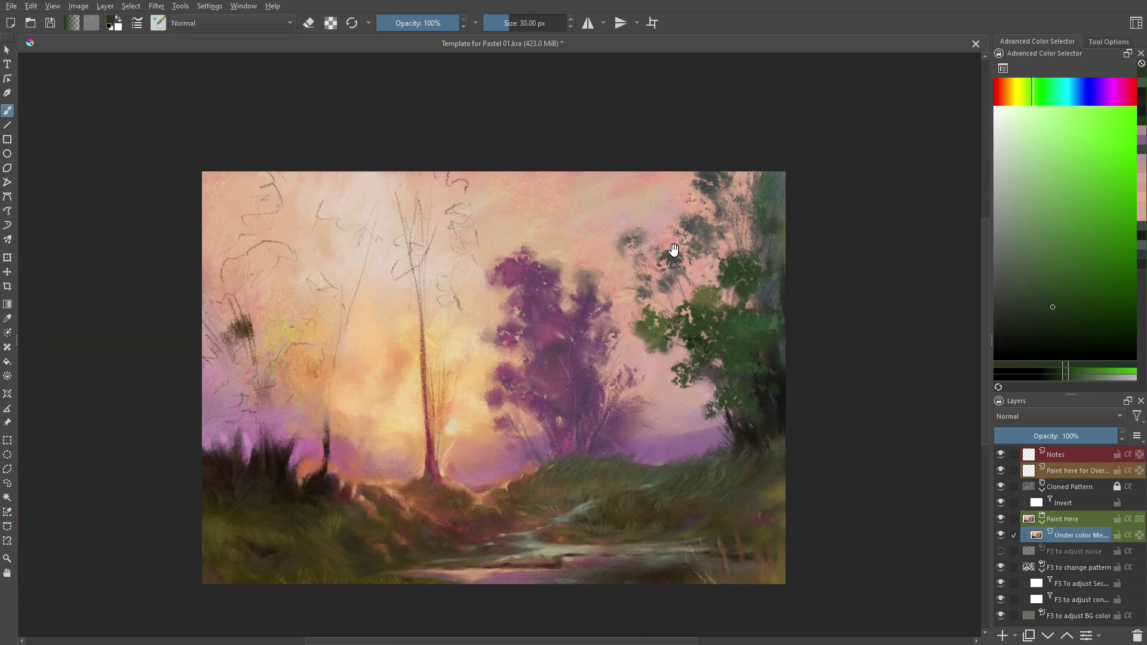
ctrl+click(622, 194)
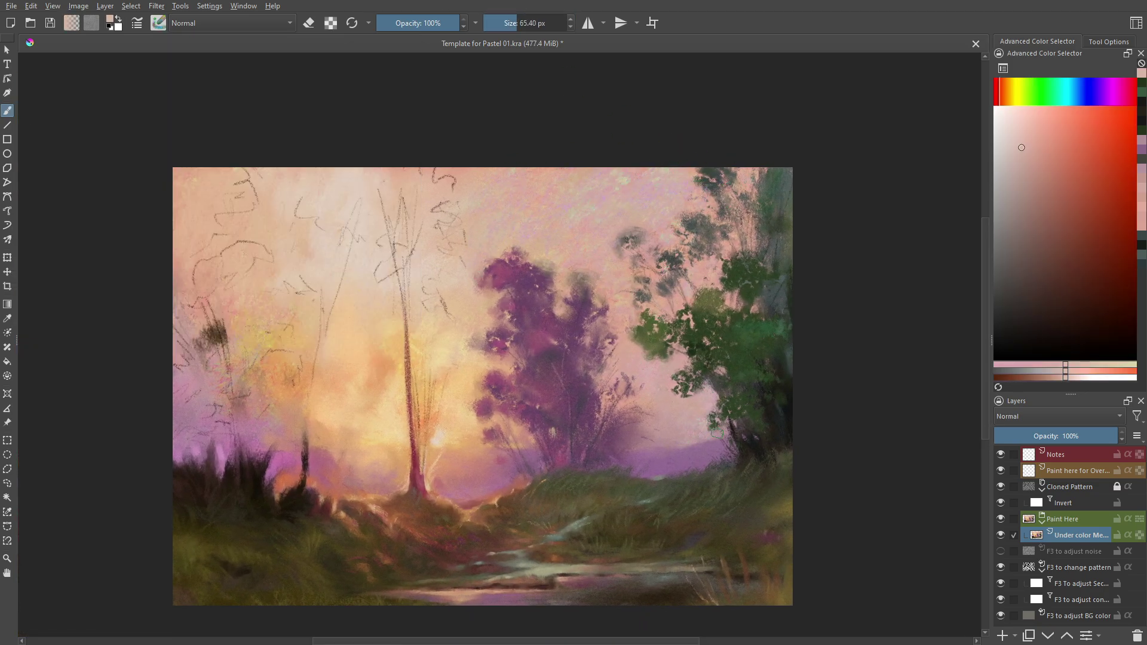
With a foliage brush preset, paint brown leaf clusters up the tall trunk to its top.
click(158, 22)
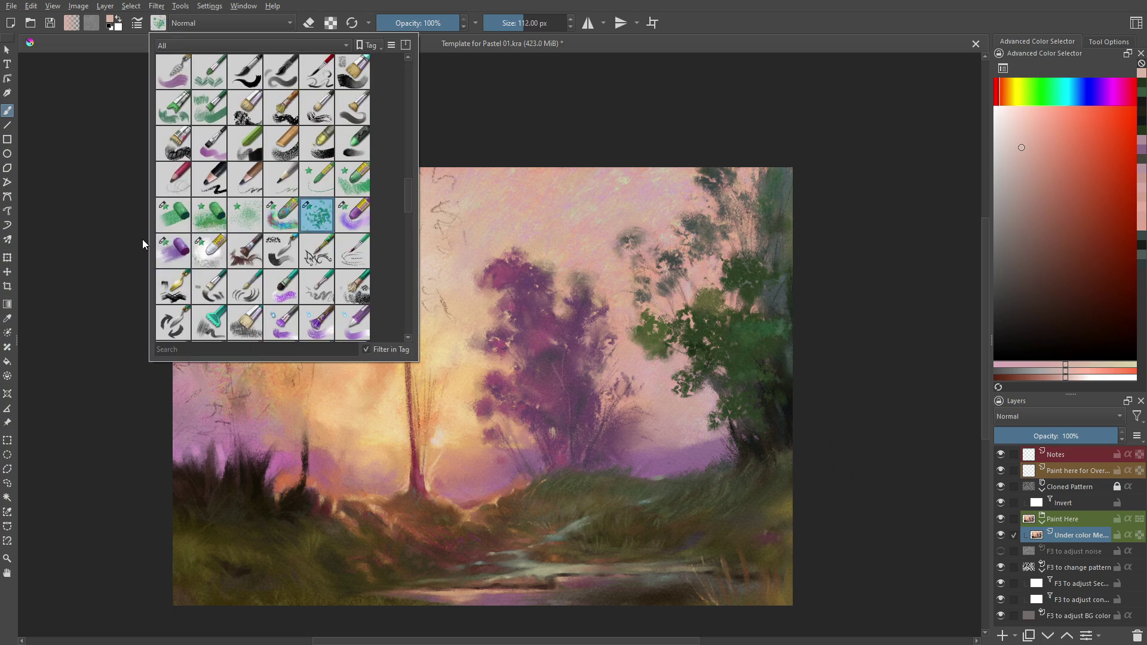
click(239, 179)
drag(431, 382, 394, 394)
mouse_move(442, 317)
mouse_down()
mouse_move(392, 297)
mouse_move(383, 275)
mouse_up()
drag(418, 256, 454, 203)
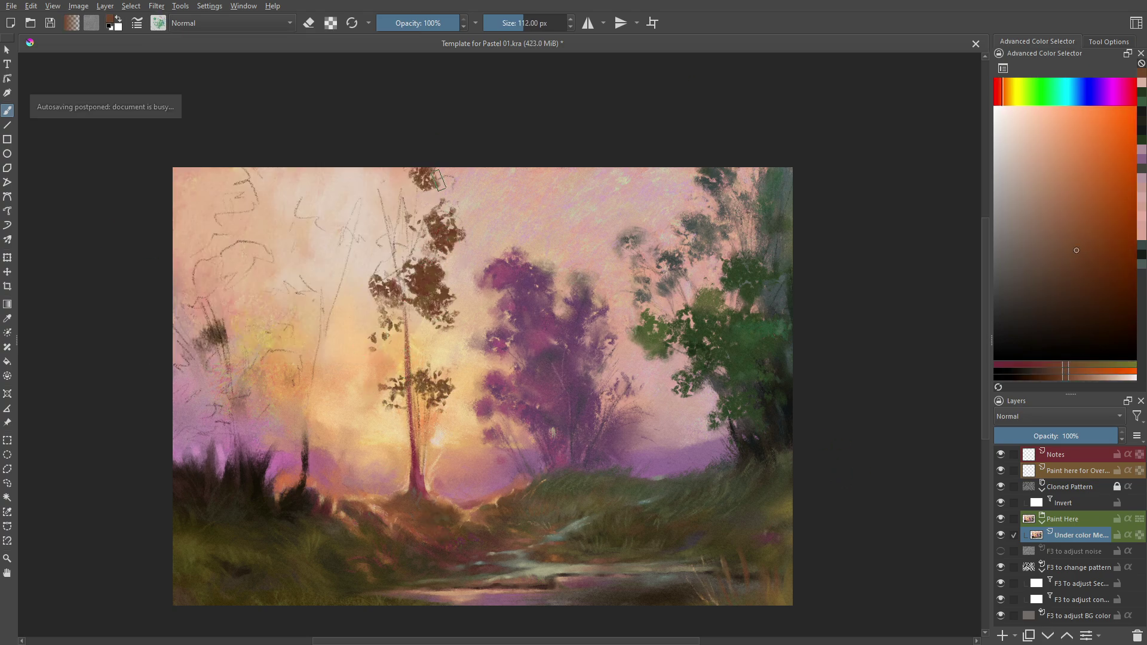
drag(371, 179, 412, 215)
drag(364, 233, 397, 204)
drag(437, 281, 454, 257)
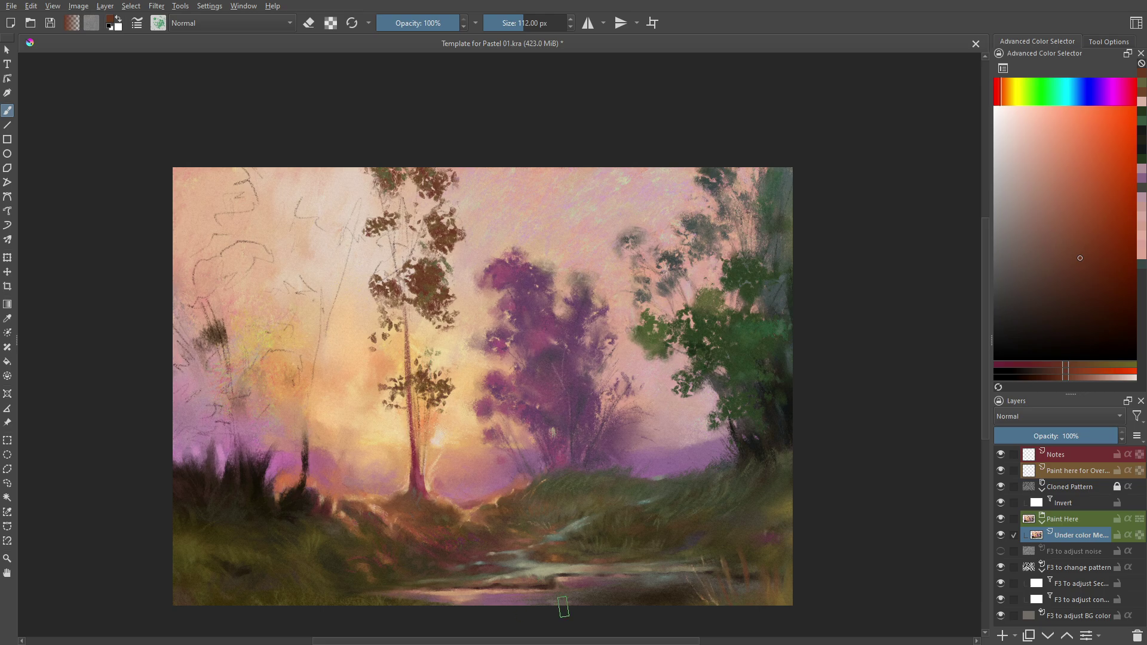
Try larger brush presets while picking light peach and green colours.
ctrl+click(393, 254)
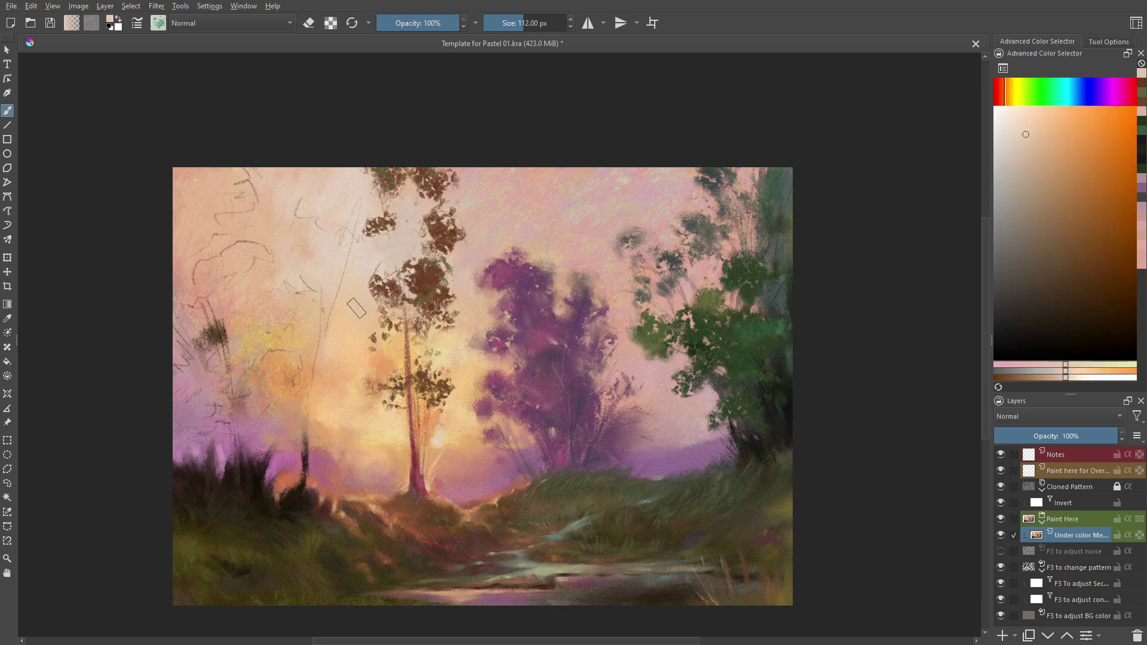
click(159, 22)
click(406, 335)
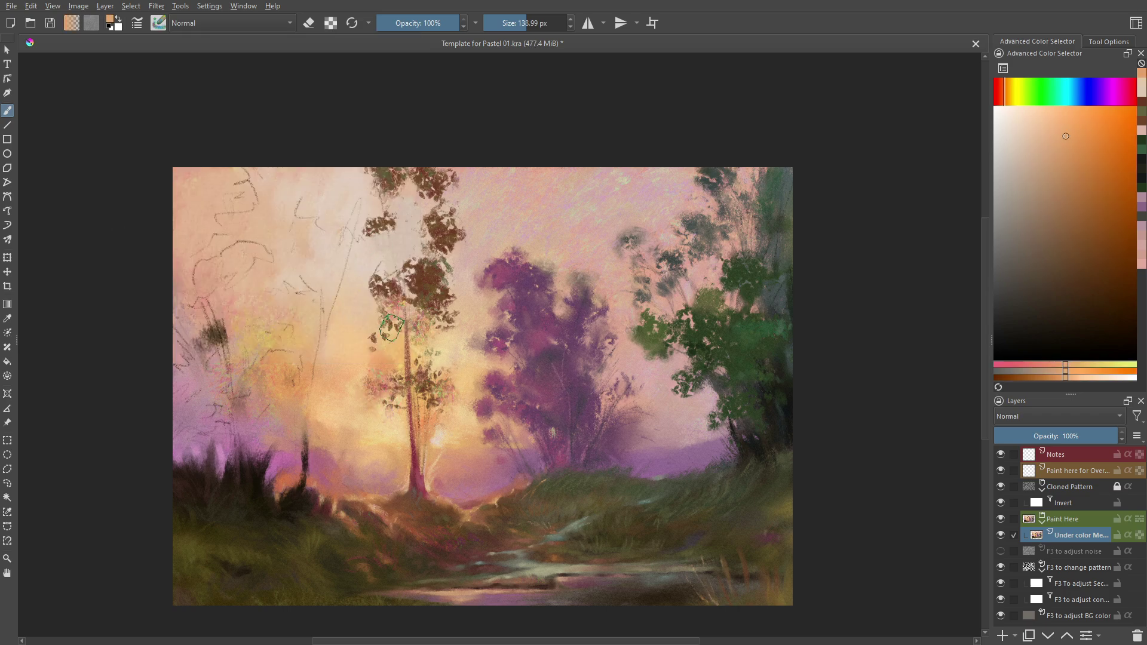
ctrl+click(409, 256)
key(F6)
click(425, 167)
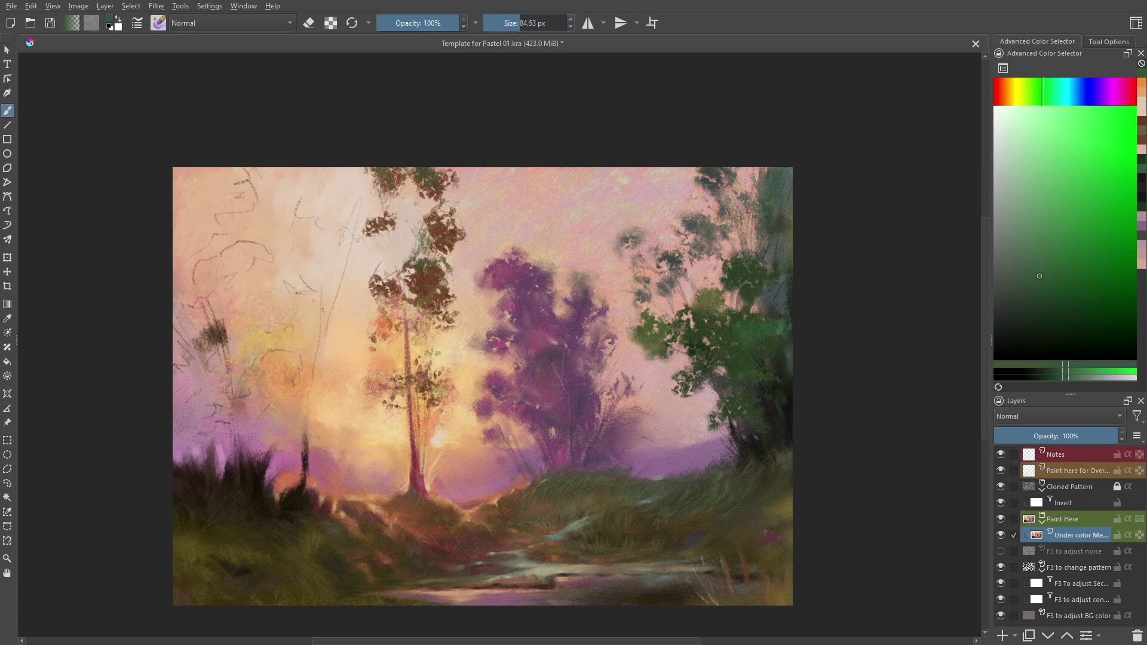
ctrl+click(391, 311)
Switch between several brush presets and pick an orange-red colour.
ctrl+click(442, 428)
key(slash)
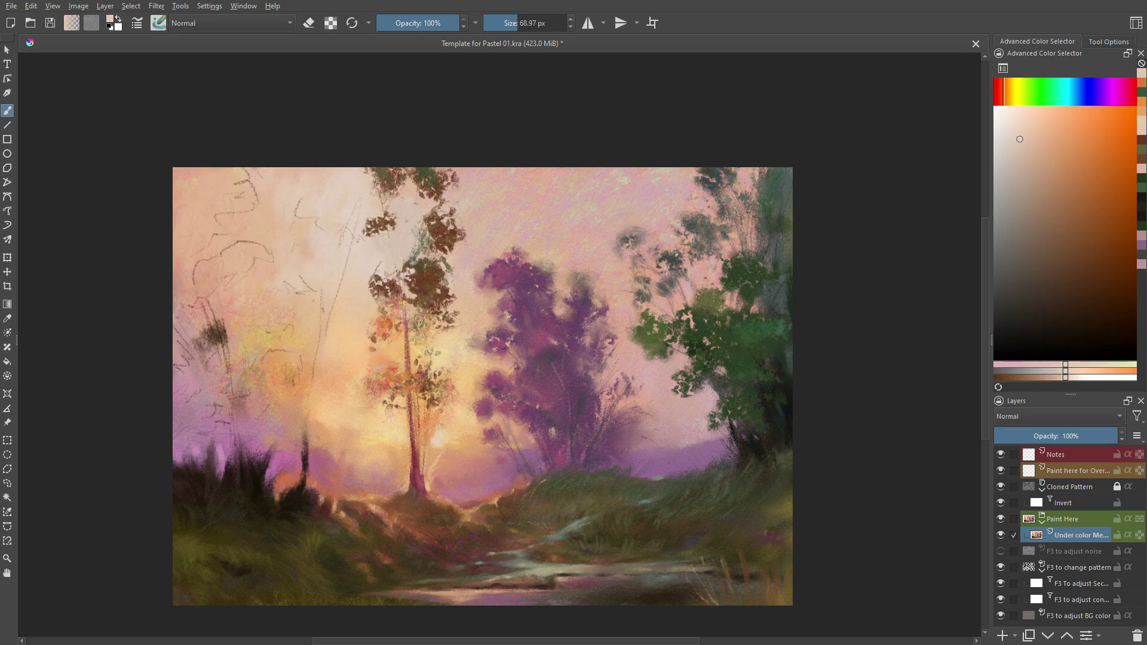
ctrl+click(377, 299)
key(F6)
click(412, 191)
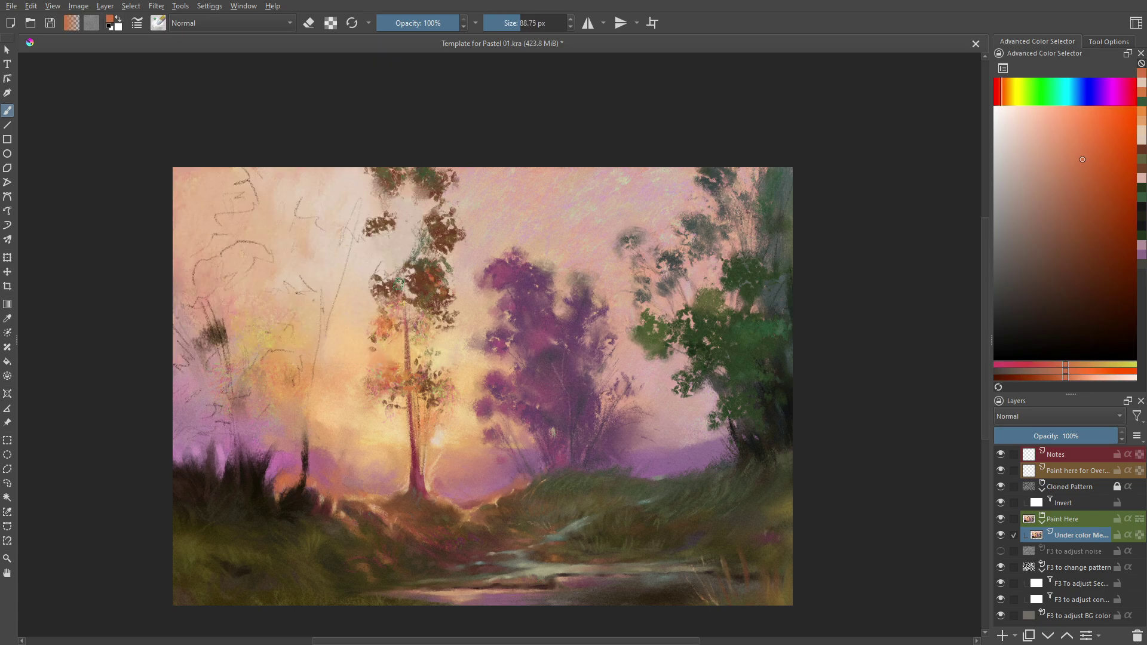
key(F6)
click(382, 352)
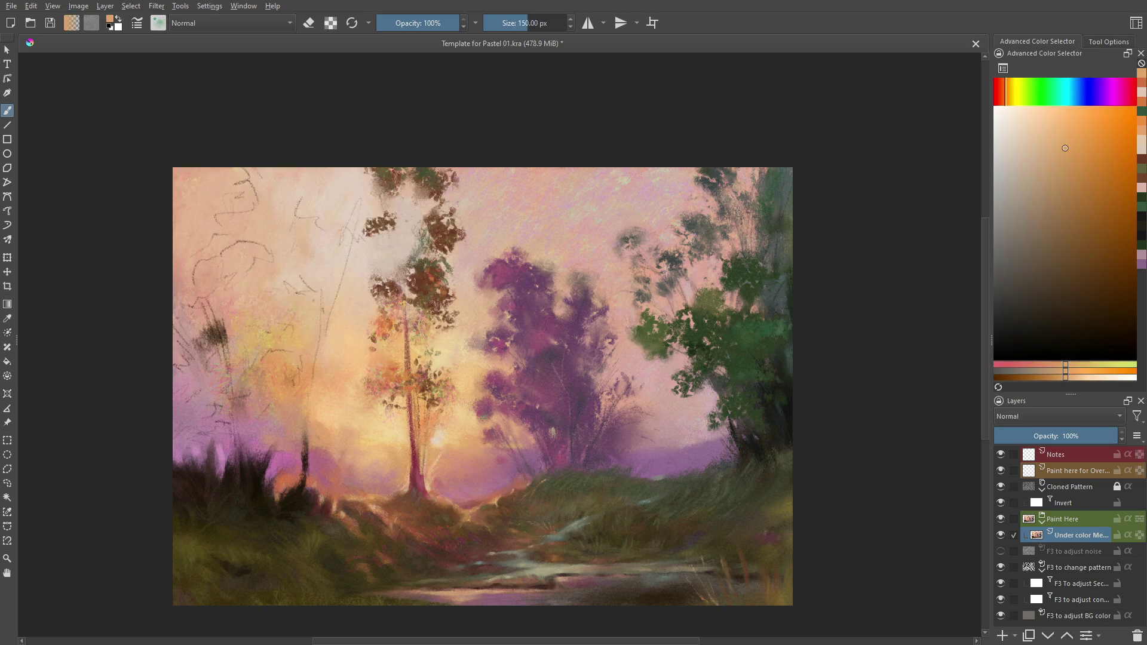
Go from a very large to a smaller preset, picking light pink, light orange and dark red.
key(F6)
click(243, 212)
ctrl+click(440, 430)
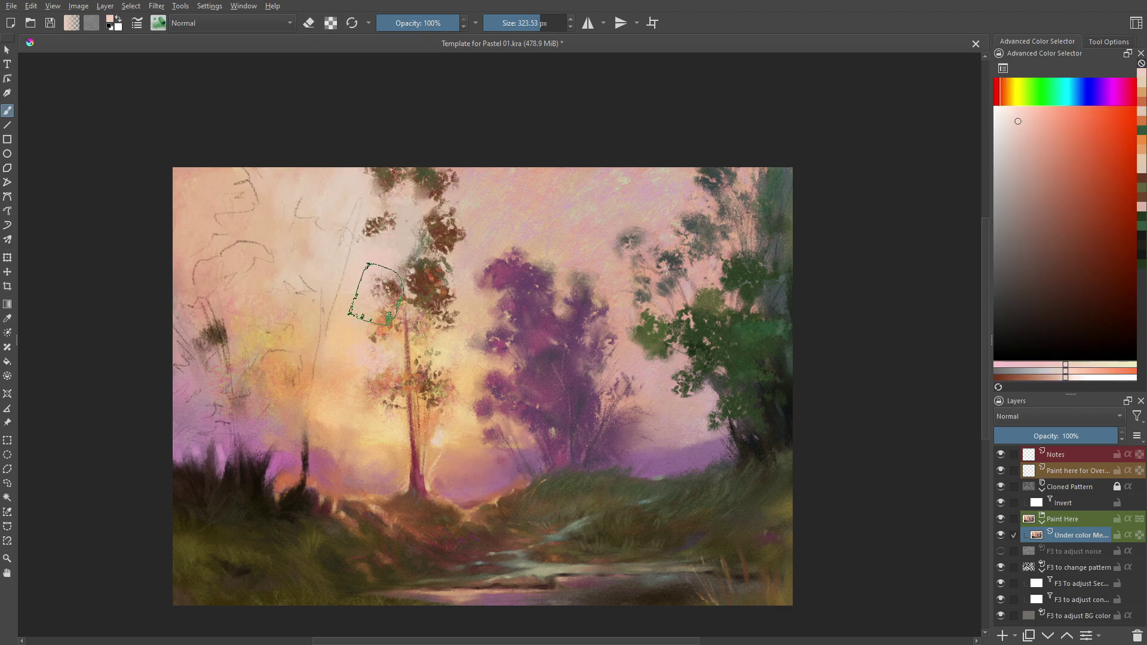
ctrl+click(264, 374)
key(F6)
click(403, 206)
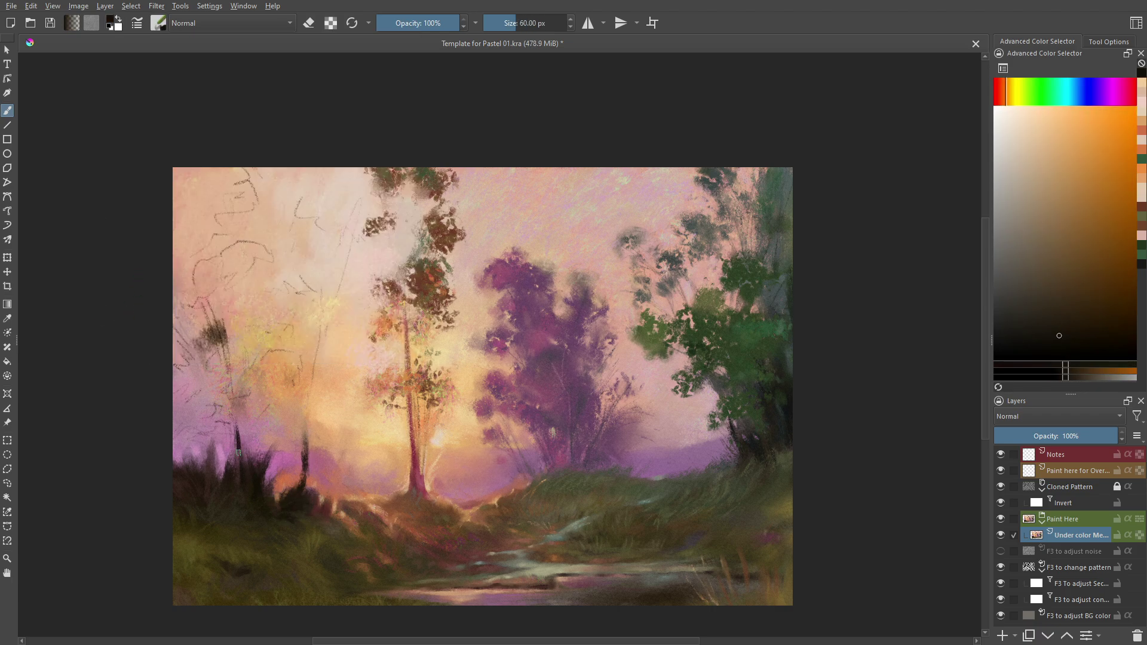
ctrl+click(390, 304)
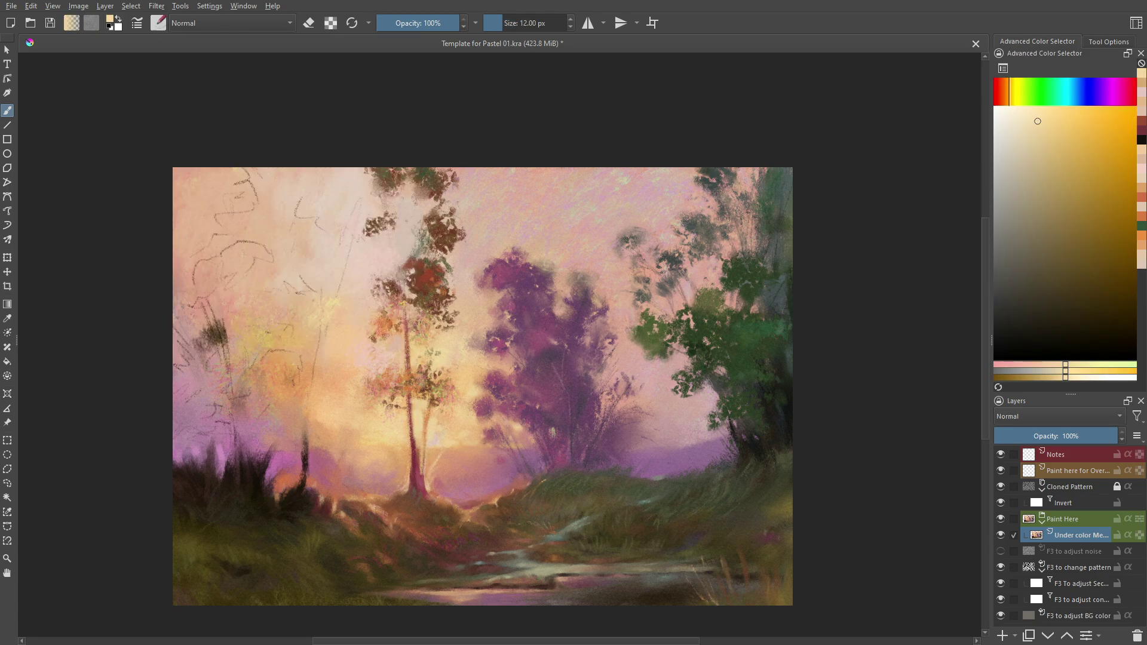
Sample dark red, mauve, orange, yellow-orange and pale pink tones from the painting.
ctrl+click(418, 430)
scroll(427, 412, up, 3)
ctrl+click(530, 170)
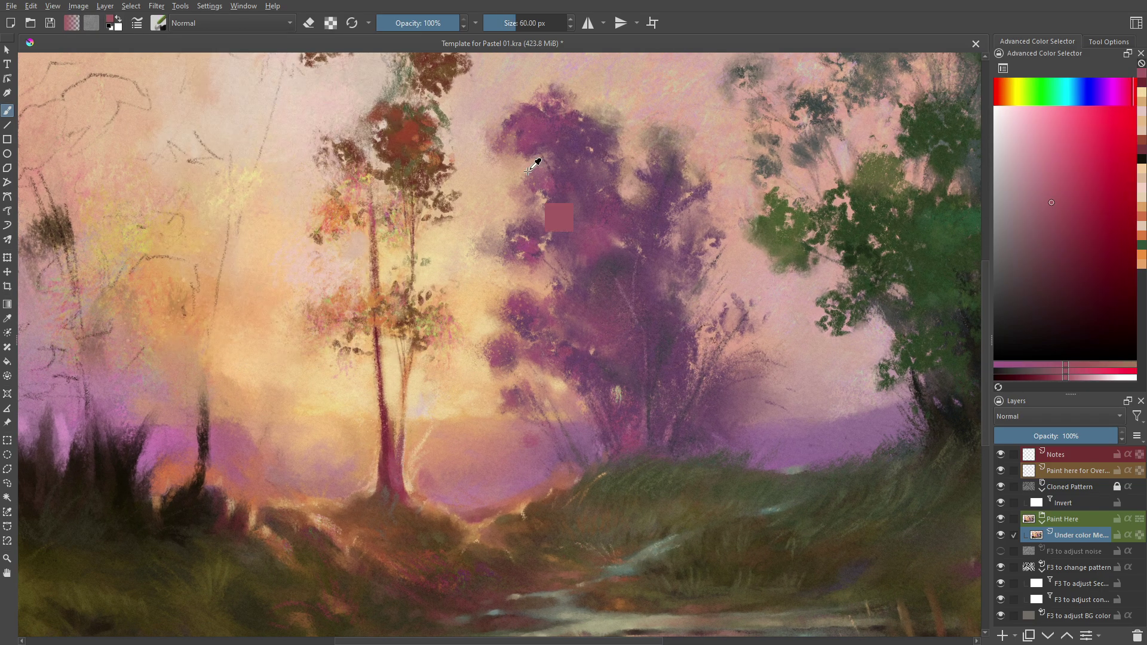
ctrl+click(442, 370)
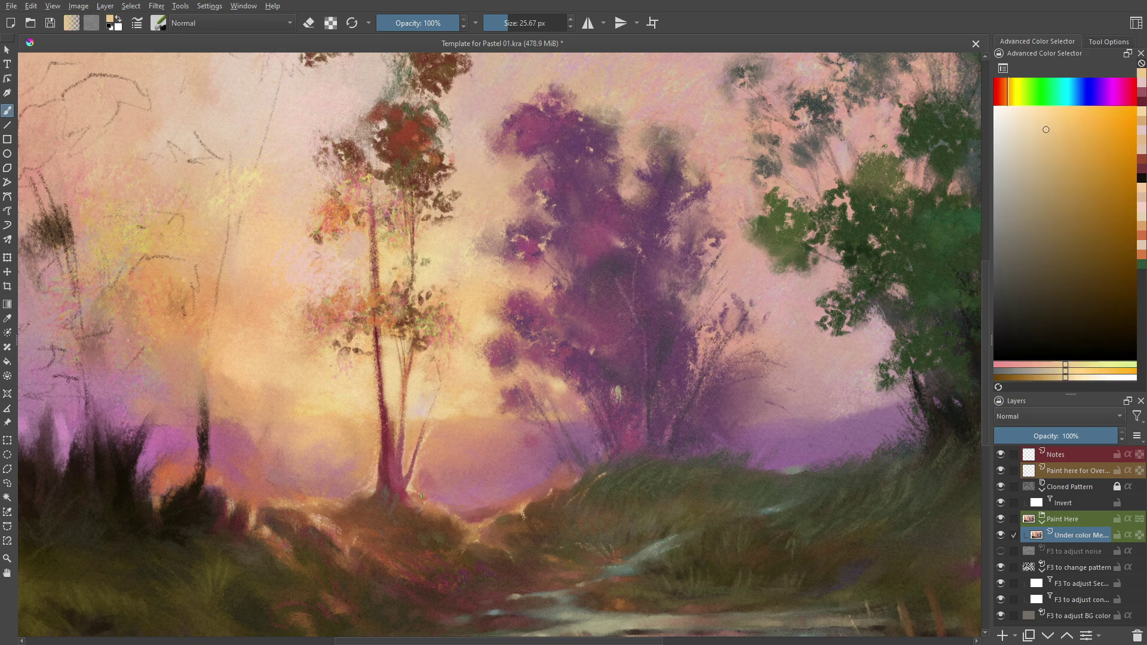
ctrl+click(389, 400)
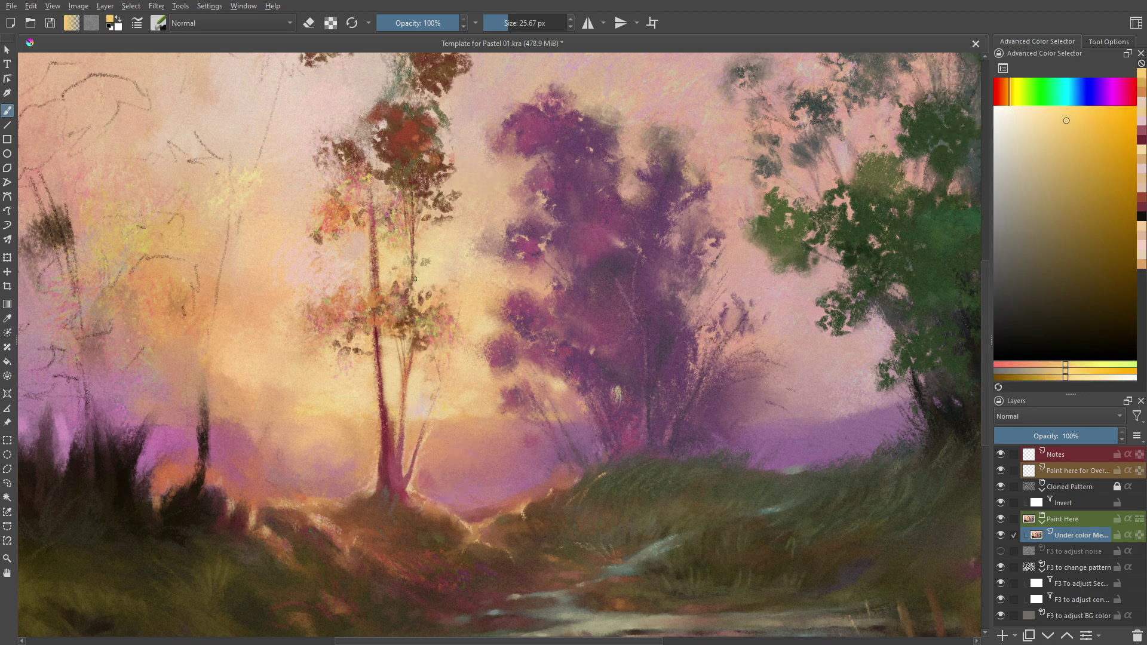
scroll(415, 279, up, 2)
ctrl+click(458, 465)
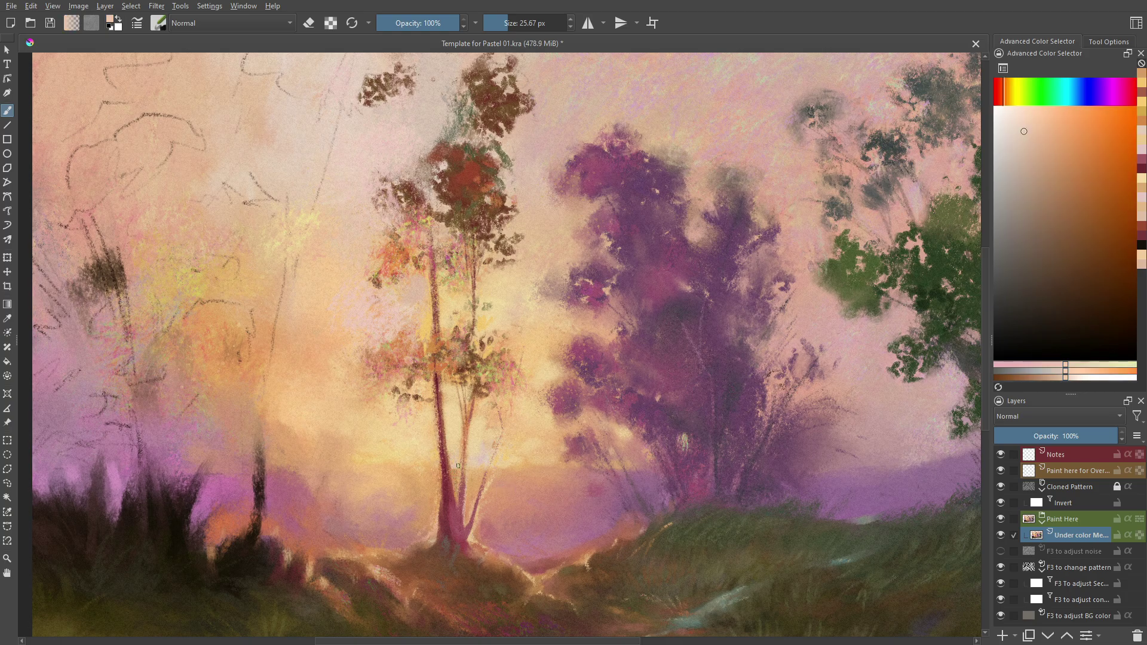
ctrl+click(458, 465)
Settle on a dark red and paint a dark vertical stroke on the left side.
scroll(458, 454, down, 3)
scroll(478, 407, up, 2)
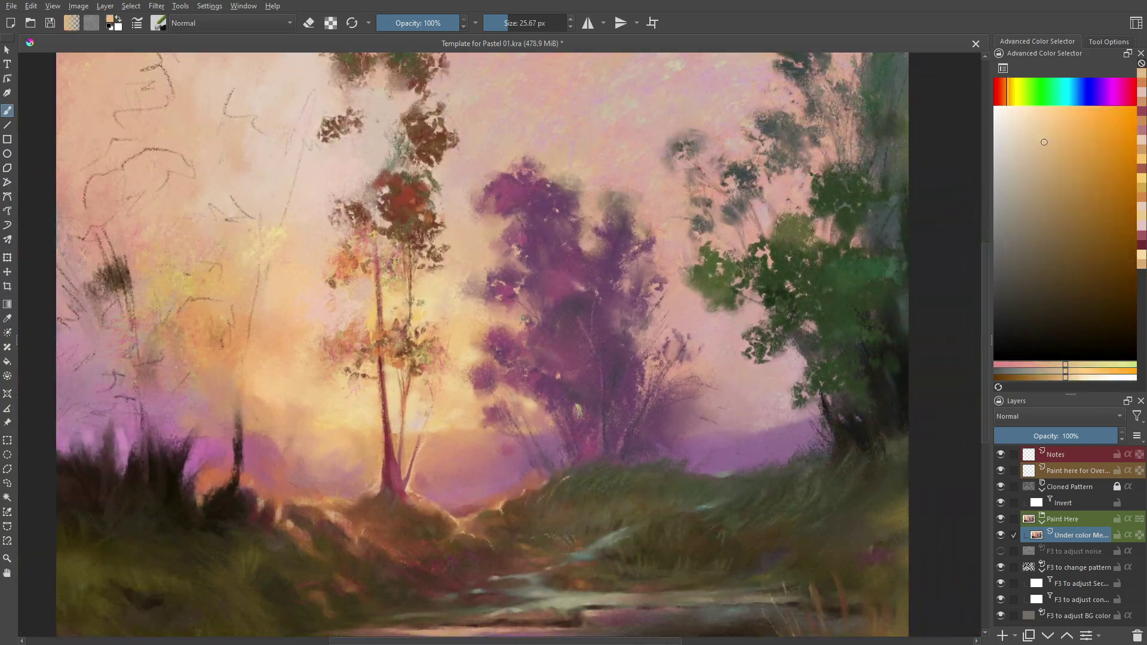
ctrl+click(612, 423)
scroll(384, 373, down, 3)
scroll(525, 413, up, 3)
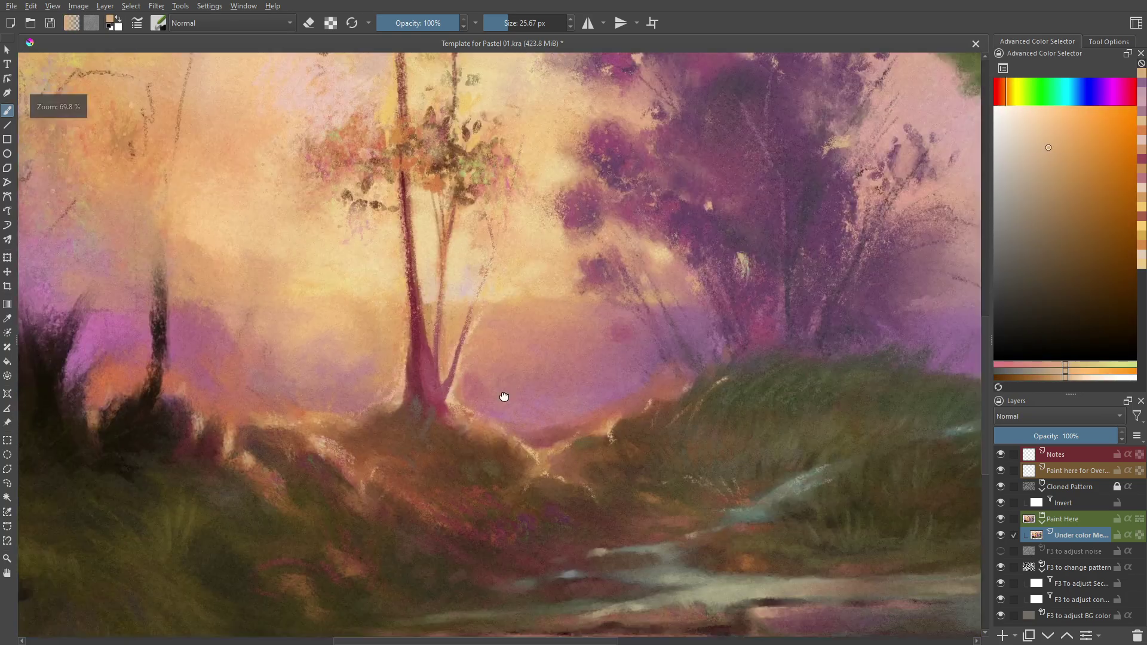
scroll(544, 543, down, 3)
ctrl+click(543, 543)
scroll(544, 544, up, 1)
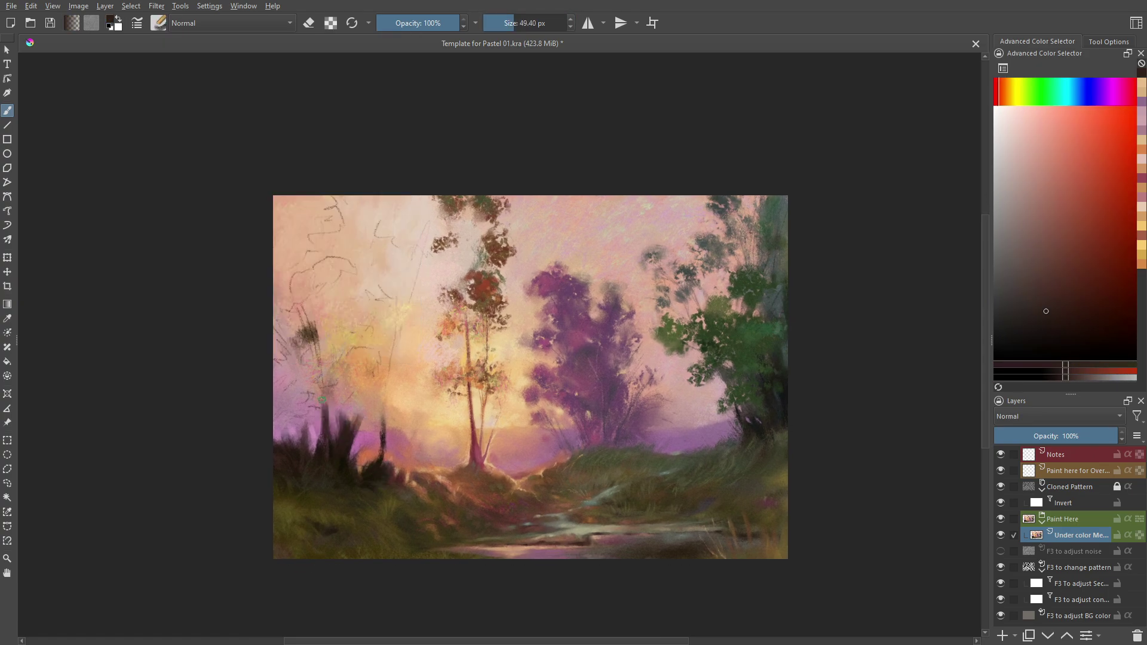
scroll(394, 323, up, 2)
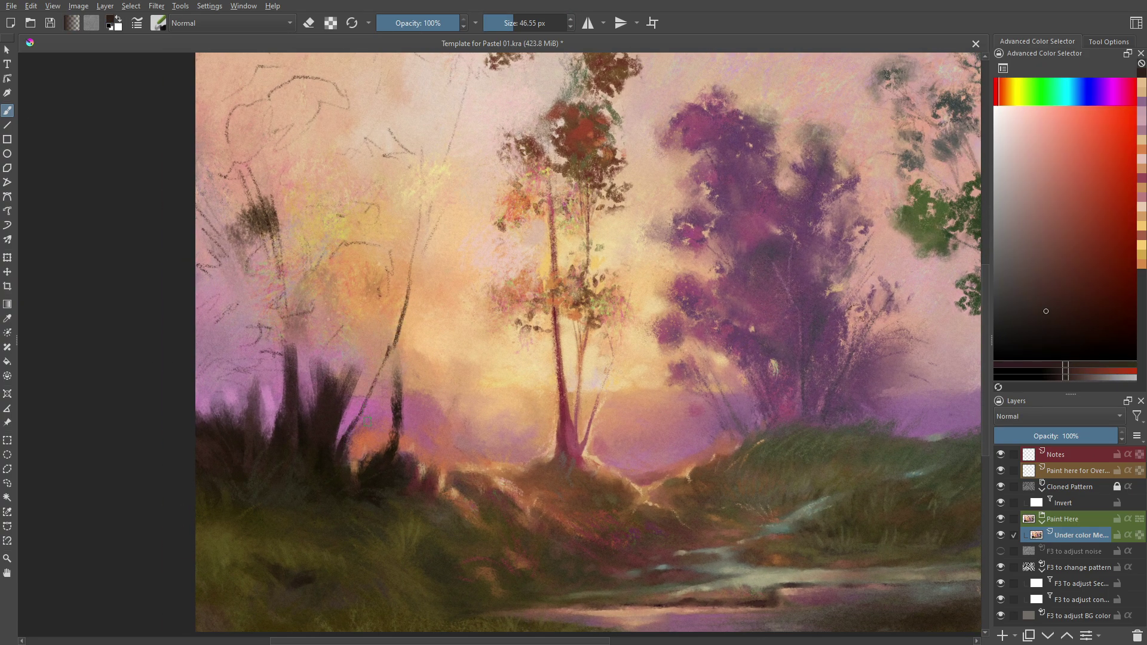
mouse_move(340, 222)
mouse_down()
mouse_move(341, 285)
mouse_move(302, 418)
mouse_up()
Paint dark foliage, then crimson and reddish-brown leaves into the left tree.
scroll(340, 285, down, 2)
mouse_move(340, 251)
mouse_down()
mouse_move(358, 340)
mouse_move(413, 347)
mouse_up()
drag(412, 275, 418, 396)
drag(323, 371, 368, 345)
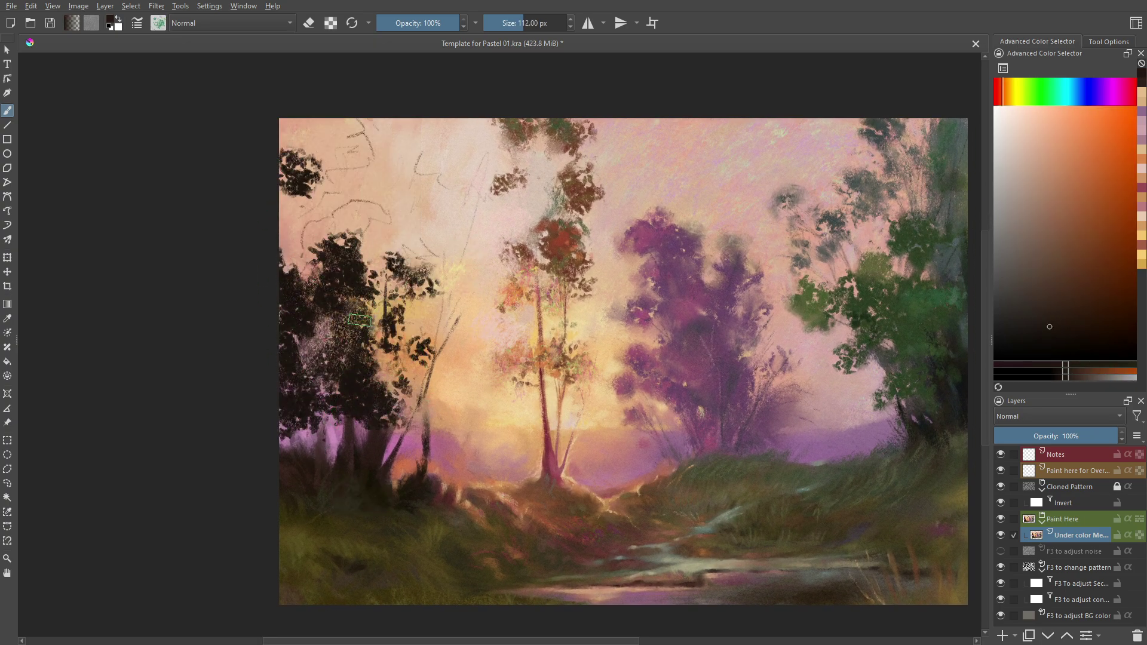
ctrl+click(359, 321)
drag(454, 328, 418, 408)
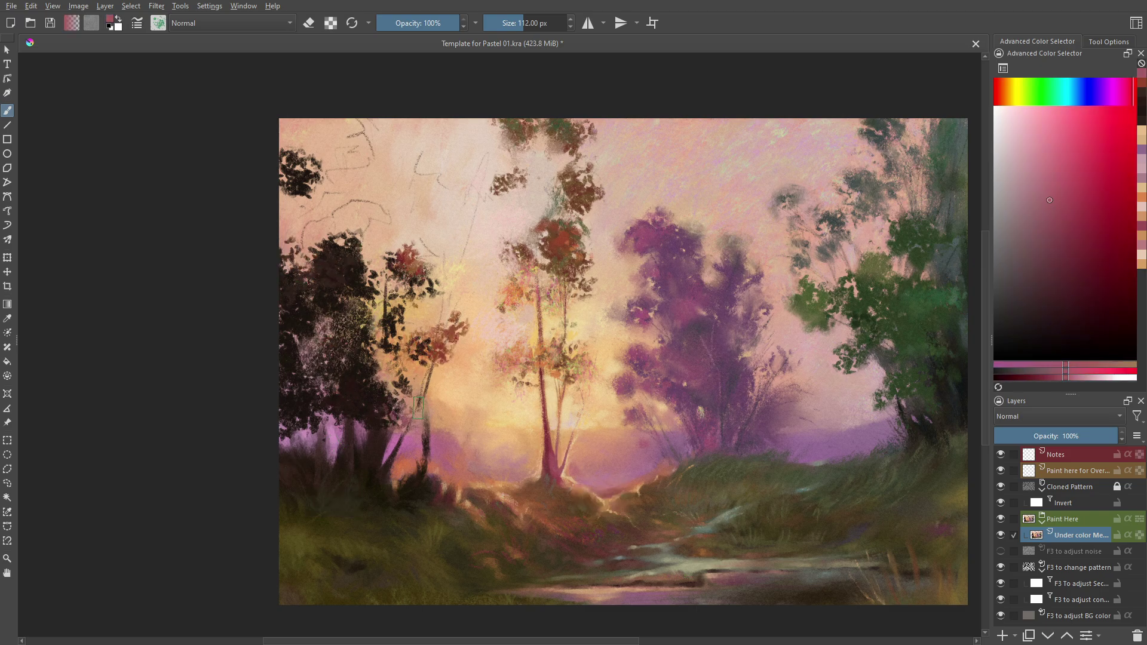
ctrl+click(305, 370)
drag(326, 269, 359, 254)
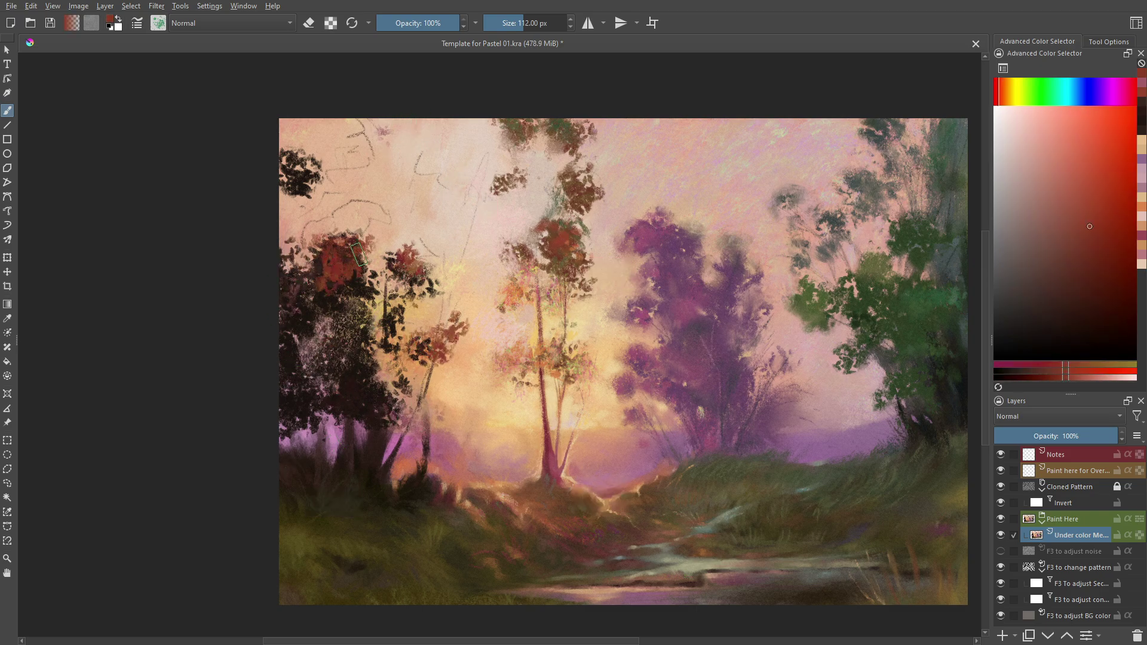
Add dark teal and green foliage strokes across the upper left.
drag(227, 102, 299, 137)
drag(335, 101, 418, 144)
drag(227, 179, 290, 206)
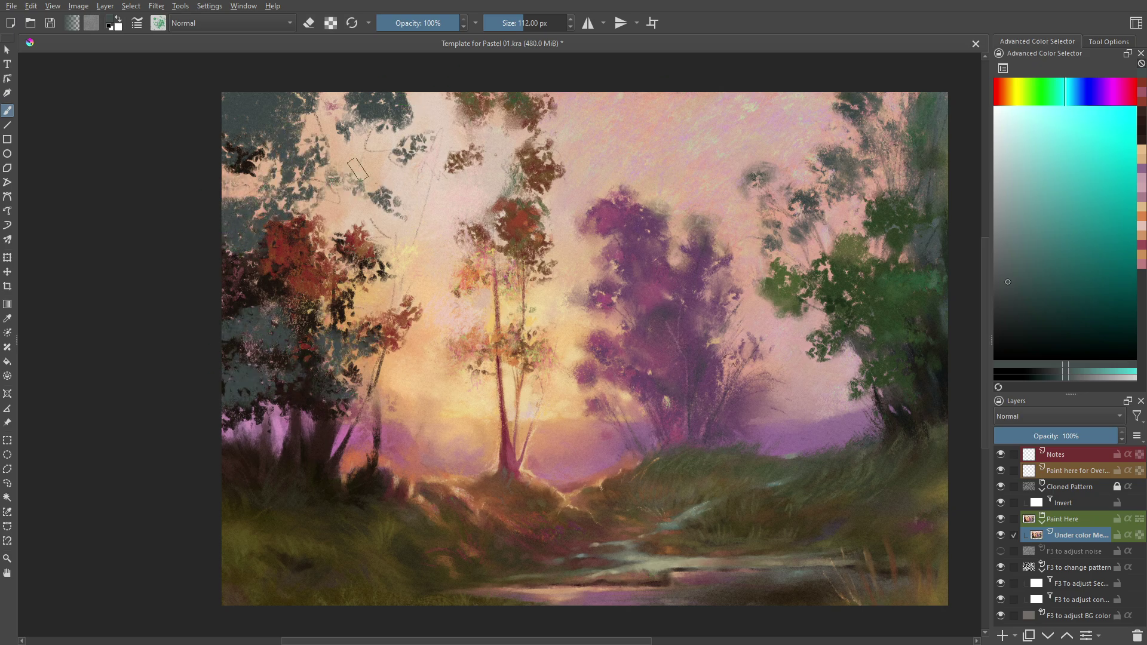
drag(357, 170, 418, 197)
drag(358, 221, 287, 274)
drag(227, 101, 310, 125)
Sample dark red, dark green and dark reddish-brown from the painting.
scroll(297, 159, down, 2)
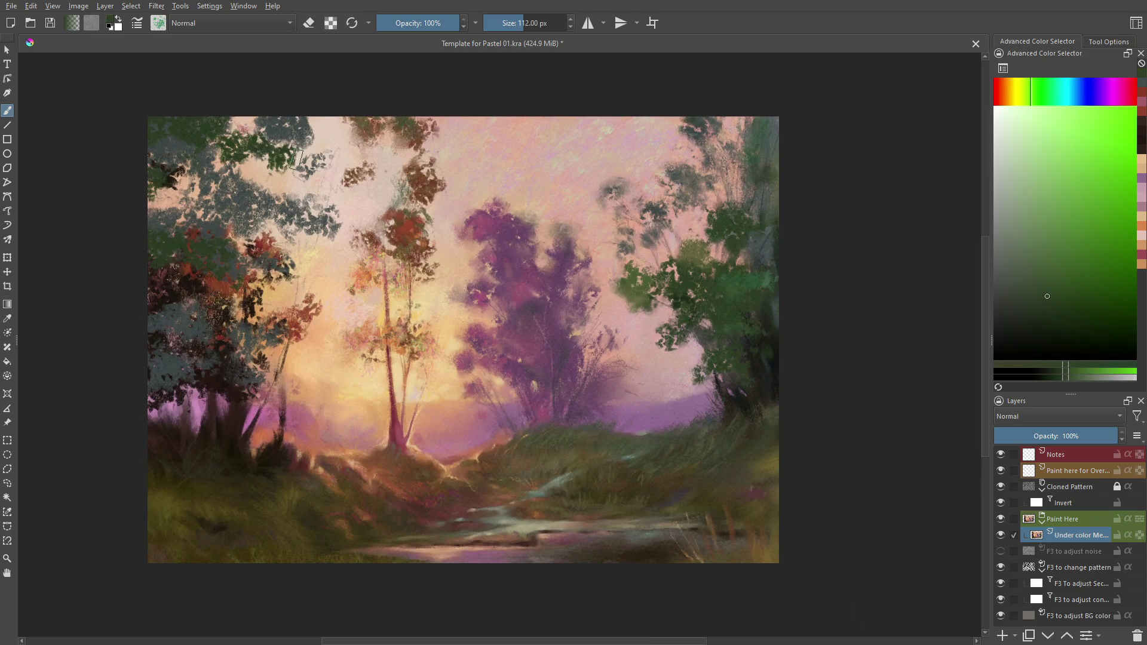
ctrl+click(275, 339)
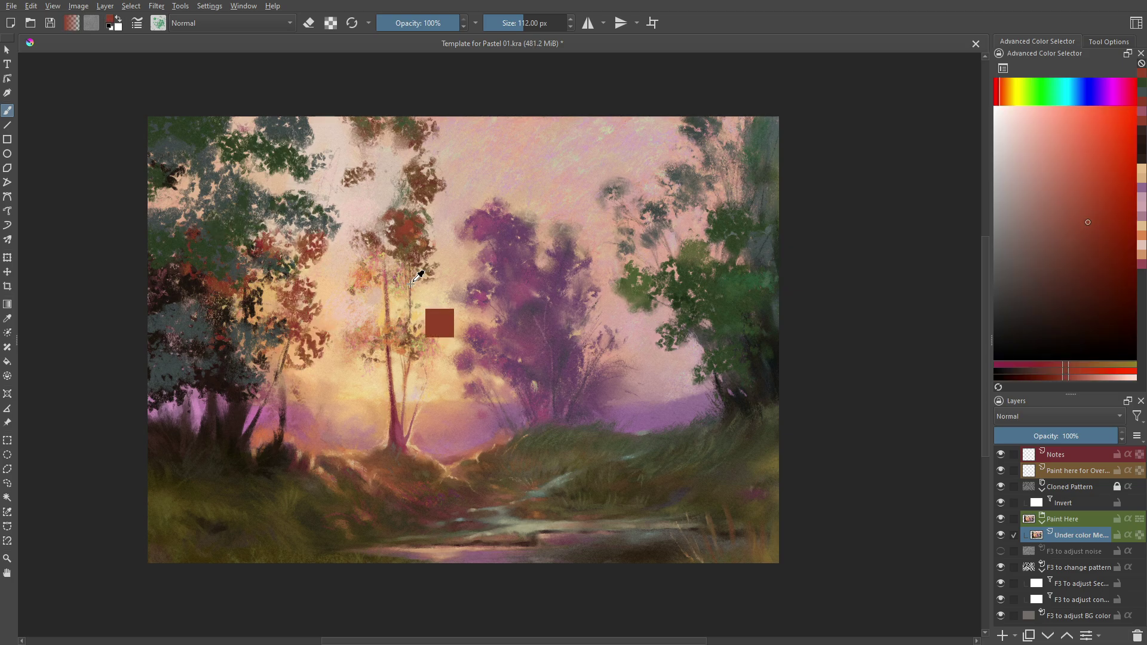
ctrl+click(155, 124)
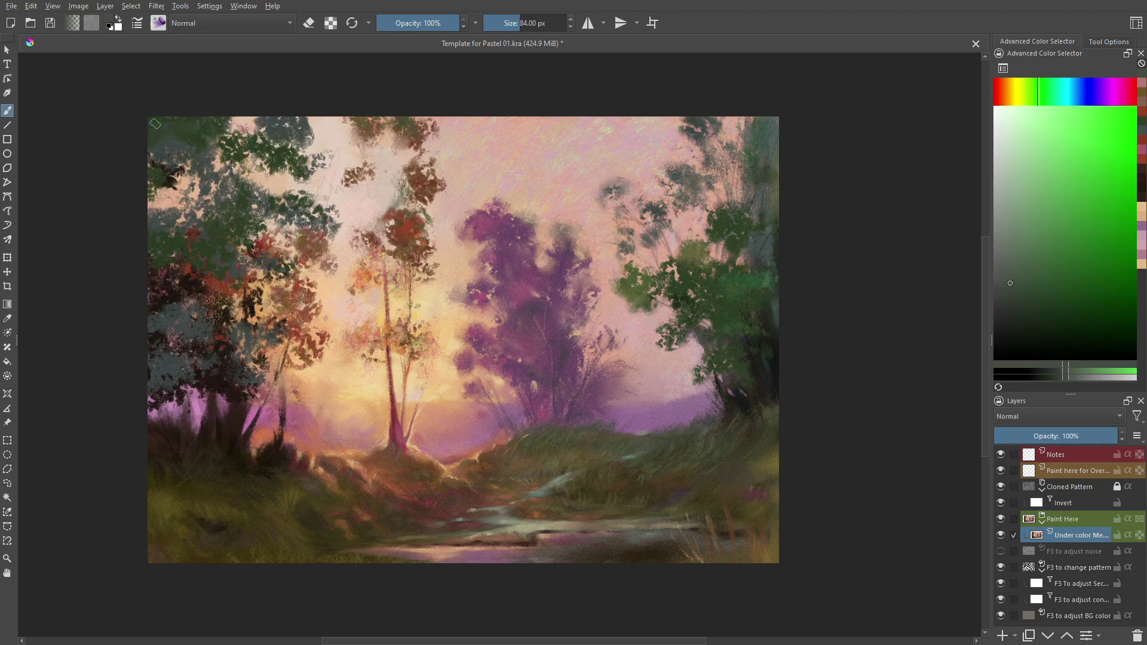
ctrl+click(207, 289)
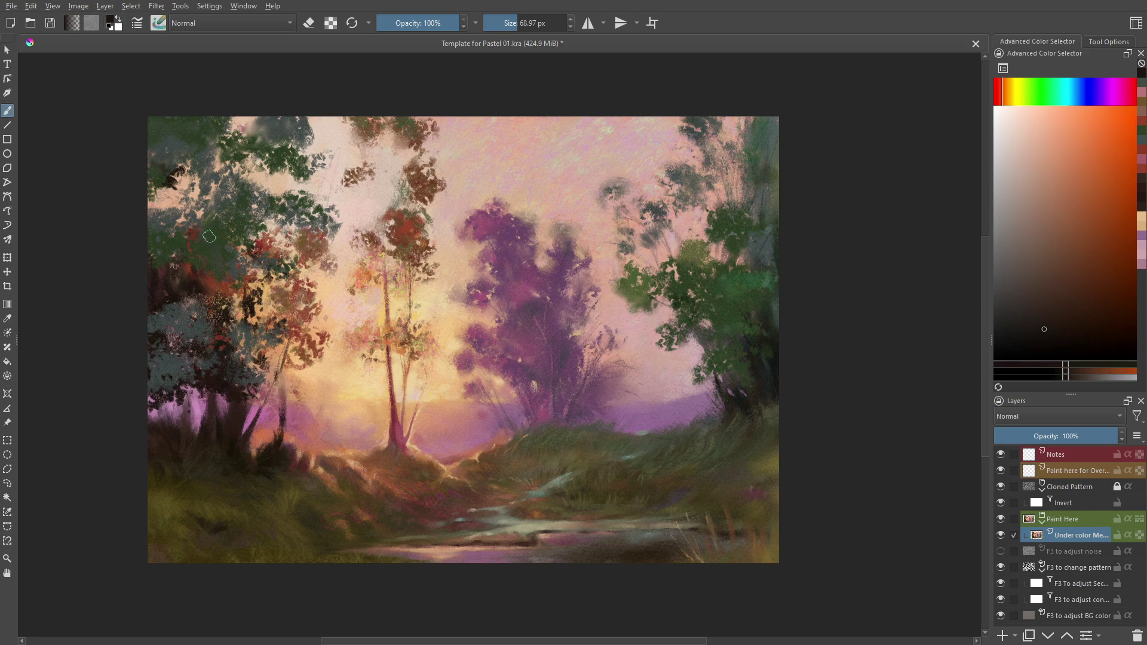
Switch to a pastel brush preset and sample dark red, dark green, pale yellow-orange and near-black red.
key(F6)
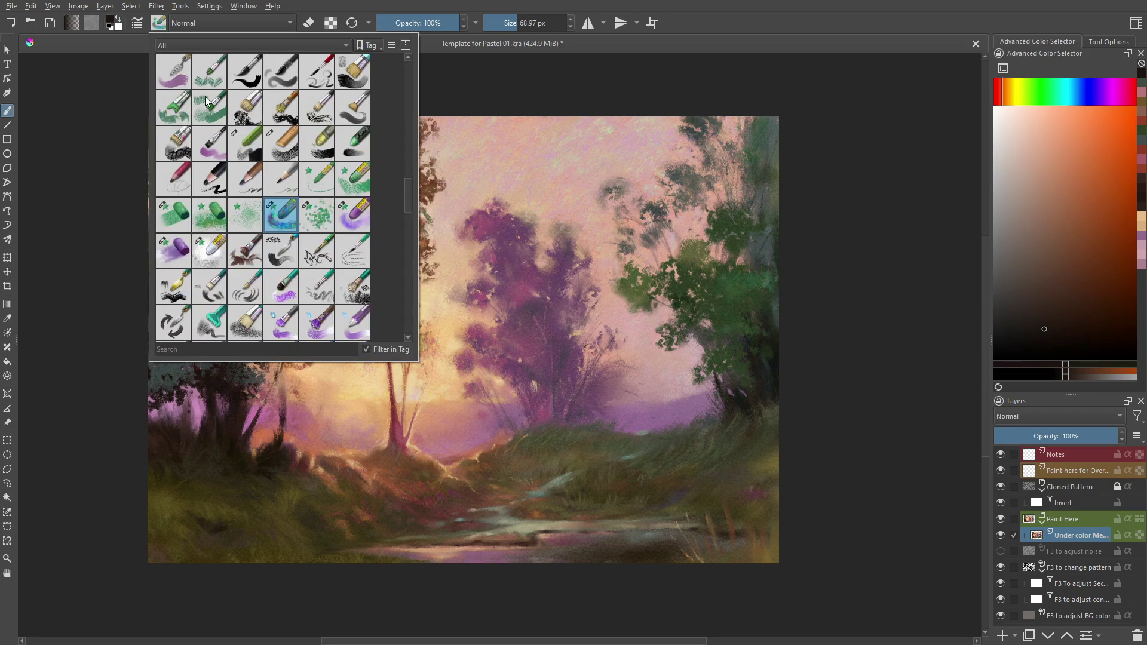
click(210, 334)
ctrl+click(209, 419)
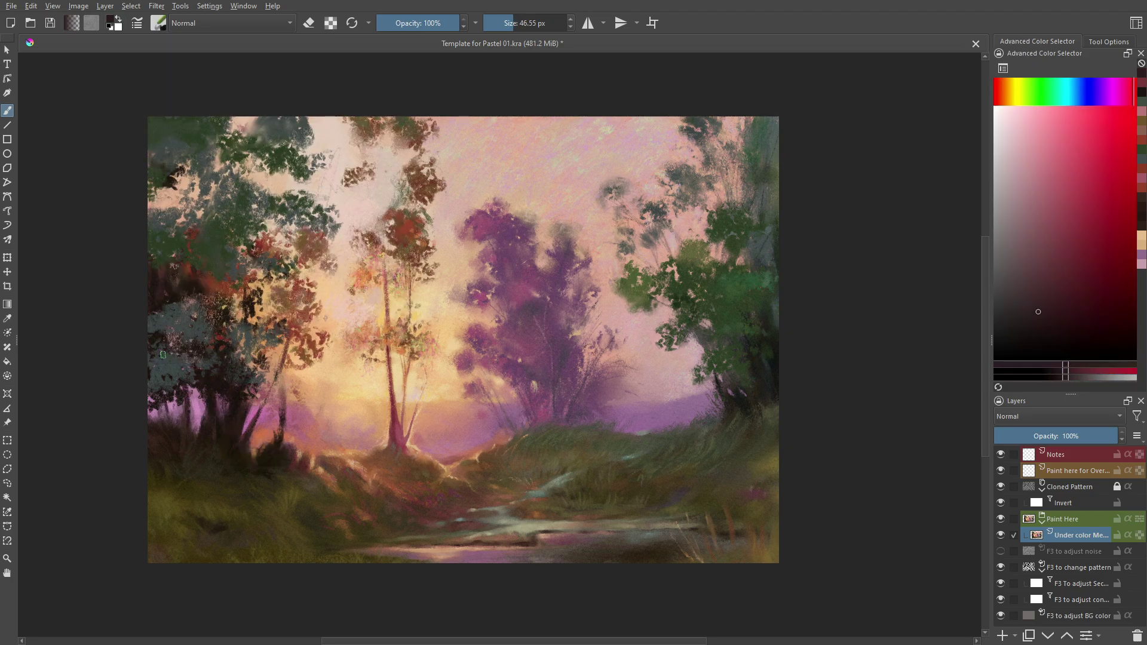
ctrl+click(215, 236)
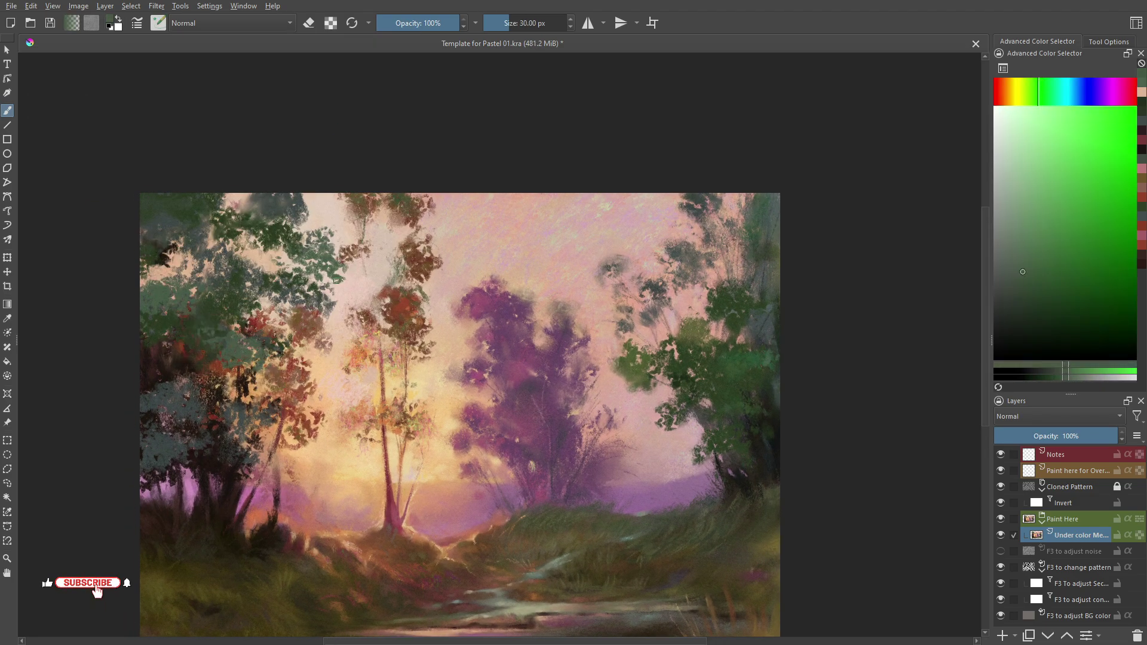
ctrl+click(257, 377)
ctrl+click(268, 444)
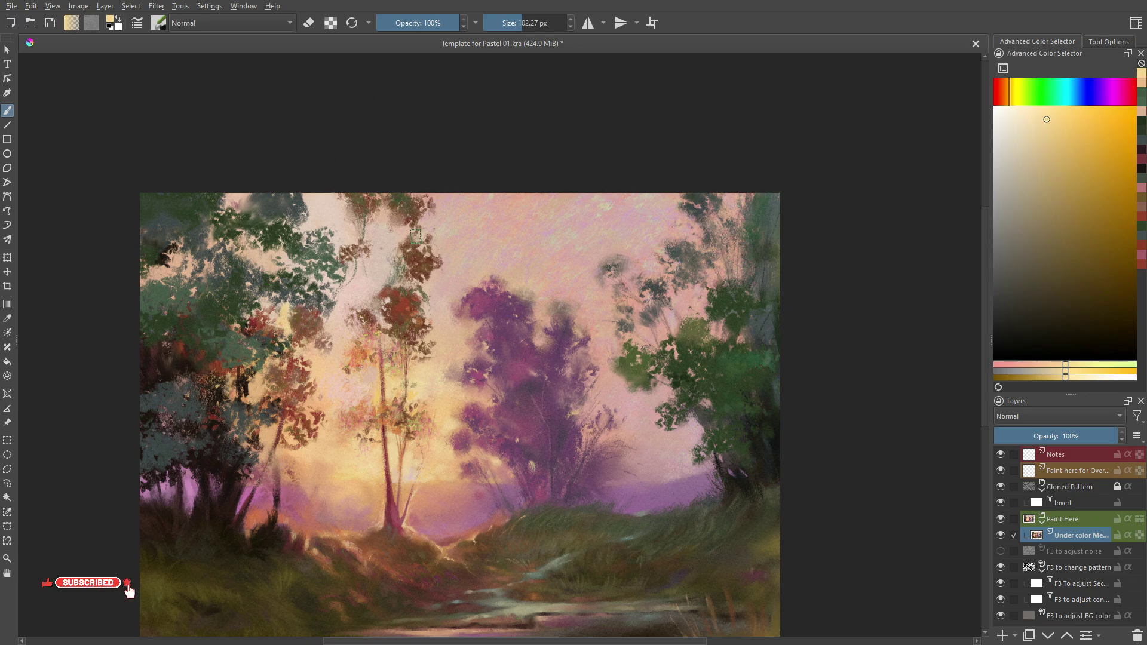
ctrl+click(147, 500)
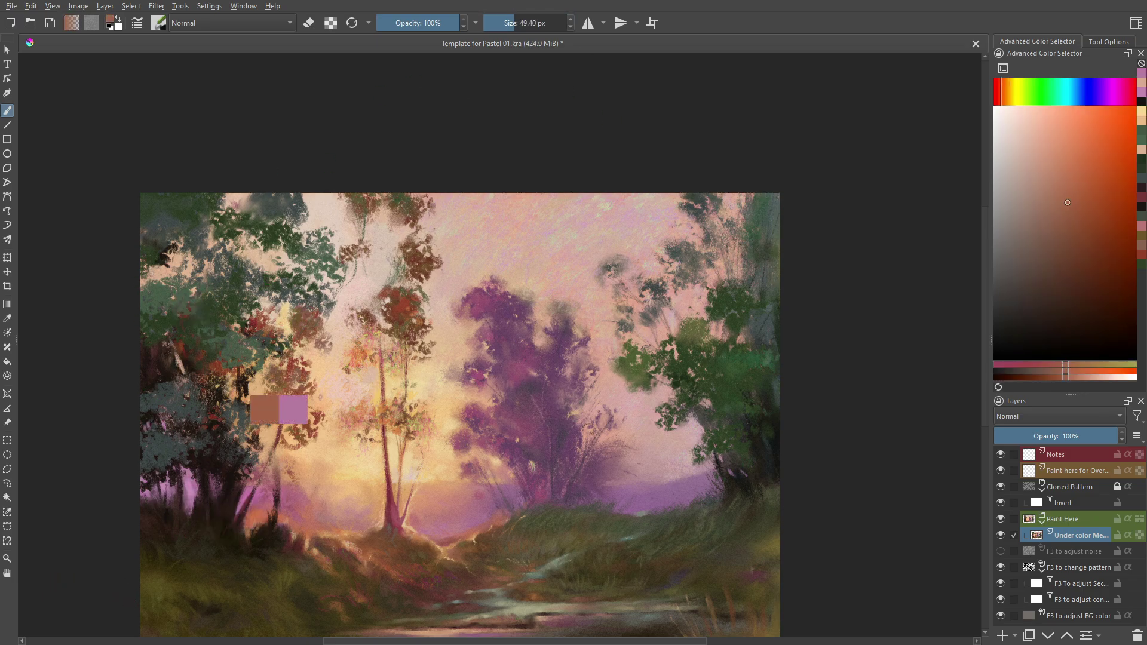
Enlarge the brush to about 80 px and sample peach, pink, salmon, dark red and pale peach.
ctrl+click(286, 401)
ctrl+click(286, 236)
drag(286, 235, 308, 210)
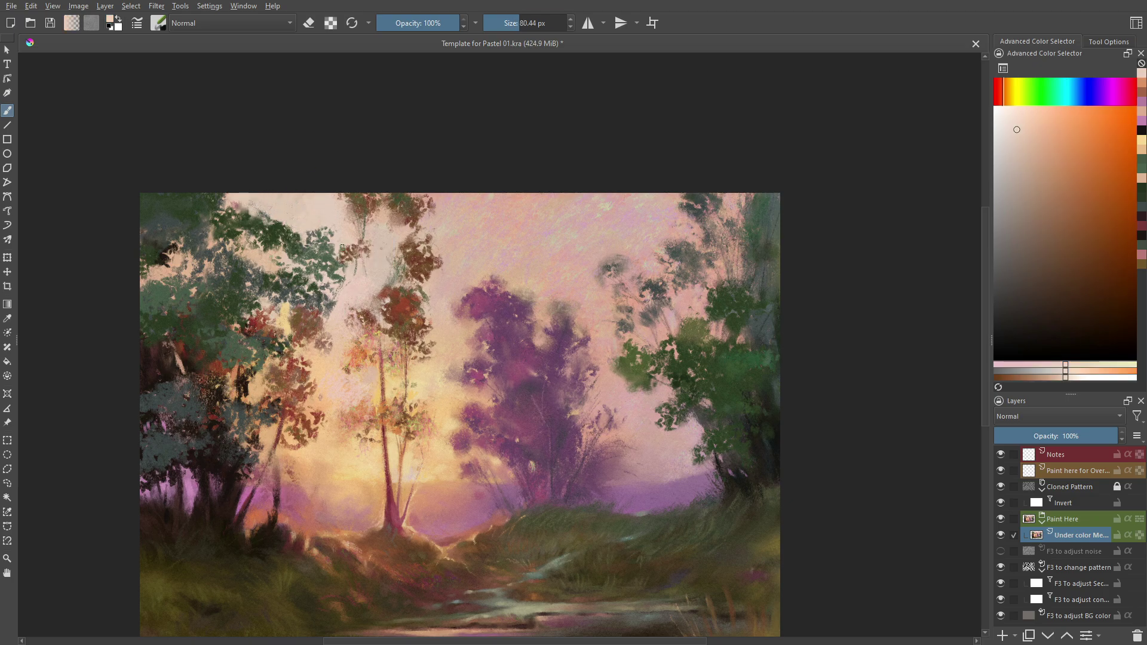
ctrl+click(269, 317)
key(slash)
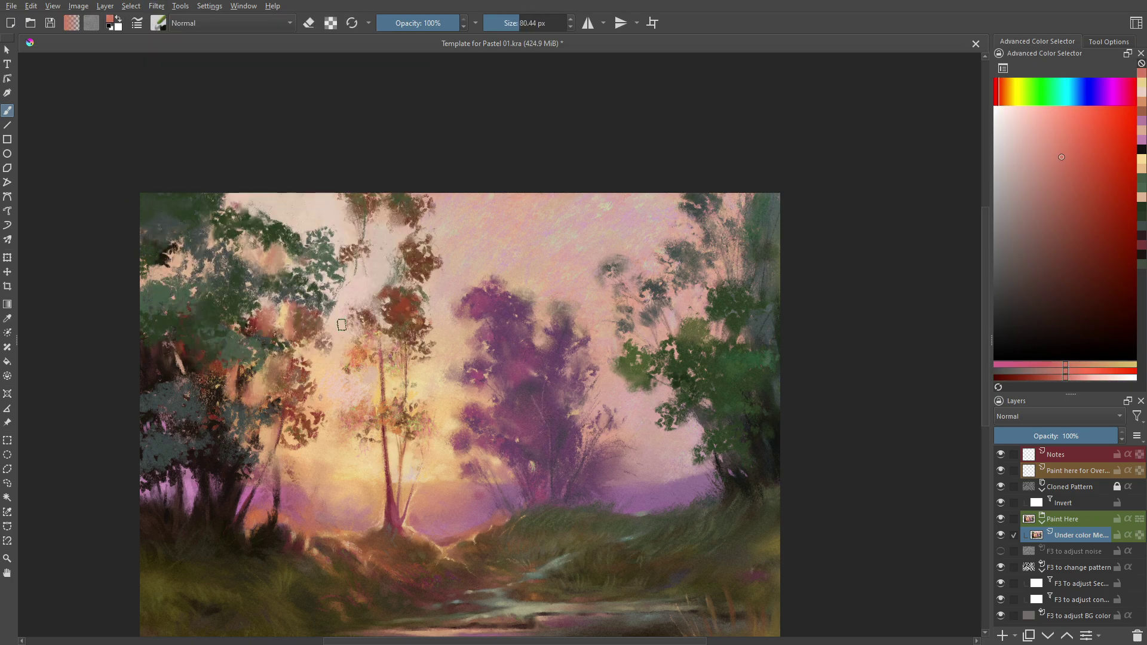
ctrl+click(378, 367)
ctrl+click(293, 414)
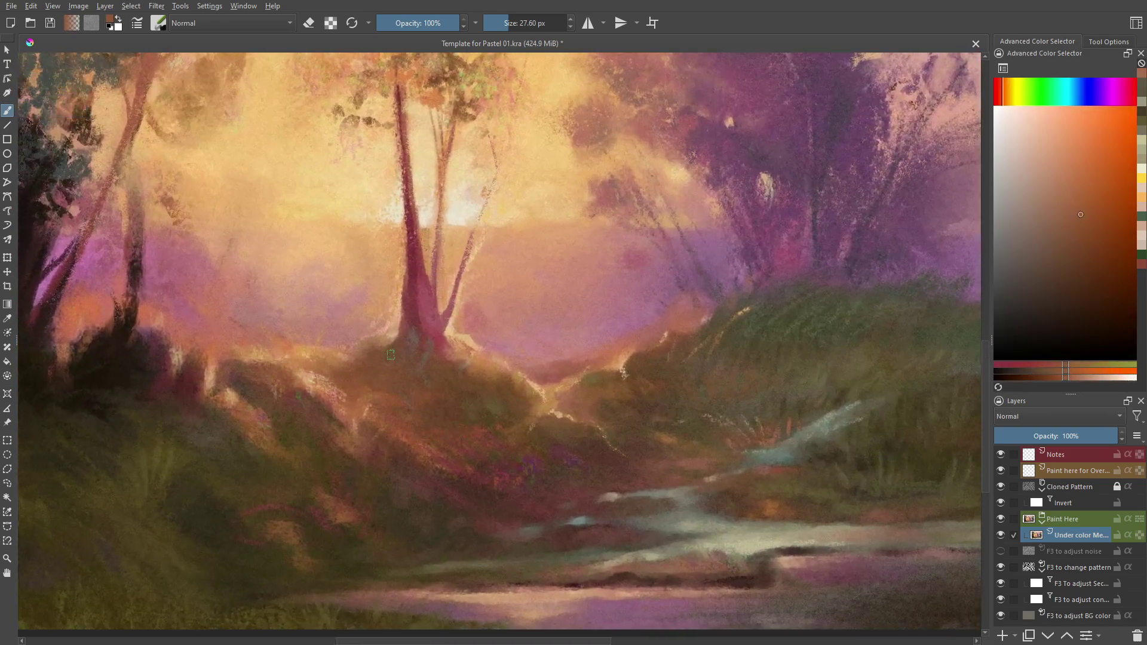
Sample peach, pale yellow, dark and reddish tones from around the central trees.
ctrl+click(450, 325)
ctrl+click(440, 292)
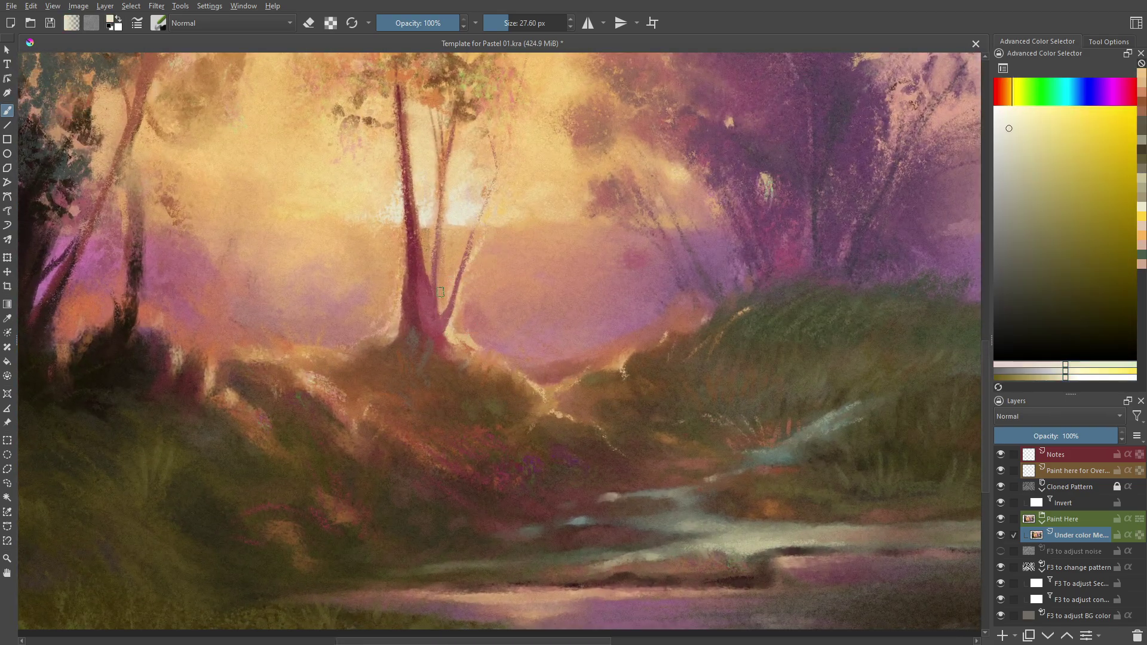
ctrl+click(456, 317)
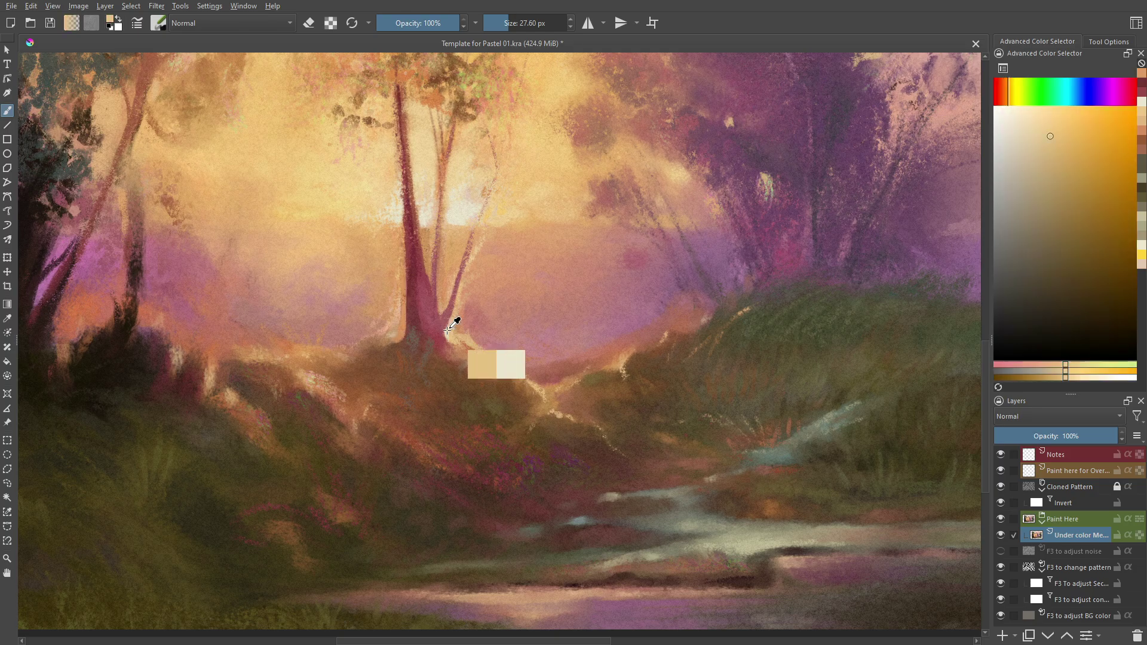
scroll(391, 289, down, 2)
scroll(566, 369, down, 1)
scroll(565, 370, up, 2)
ctrl+click(512, 440)
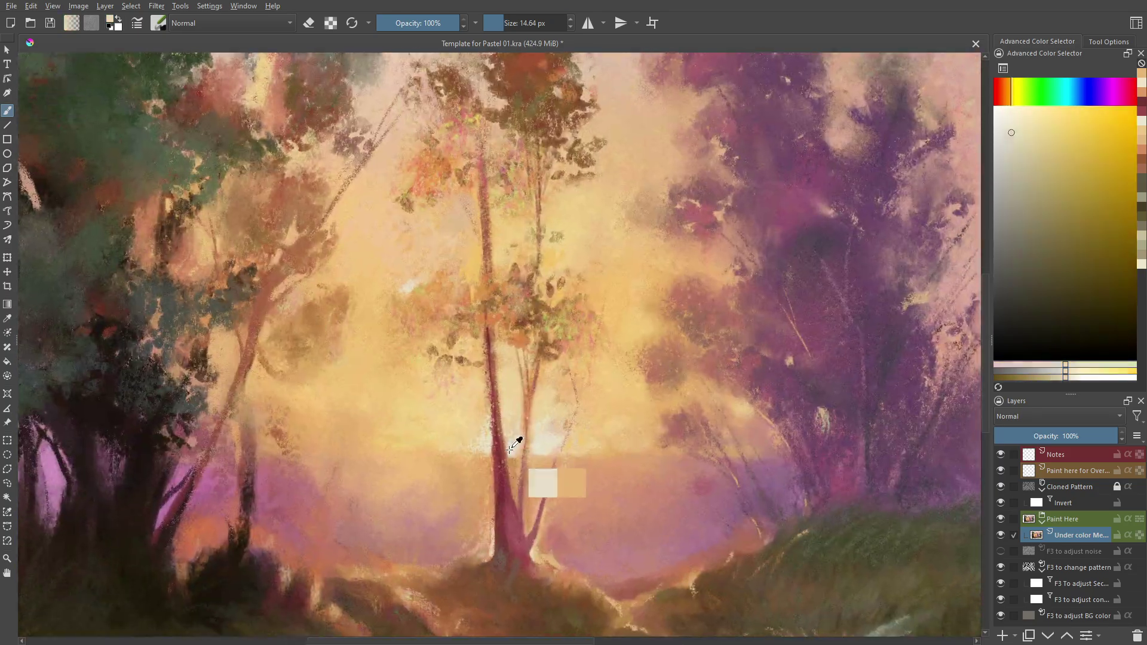
scroll(482, 280, up, 2)
scroll(482, 280, down, 2)
ctrl+click(401, 321)
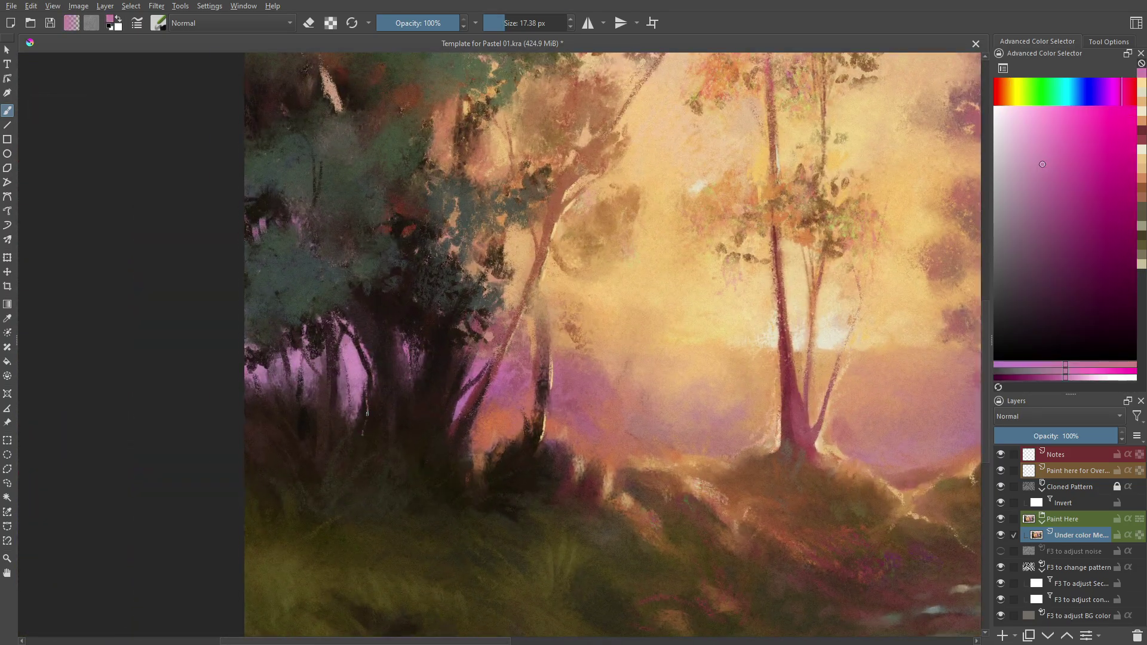
scroll(401, 321, down, 3)
ctrl+click(456, 256)
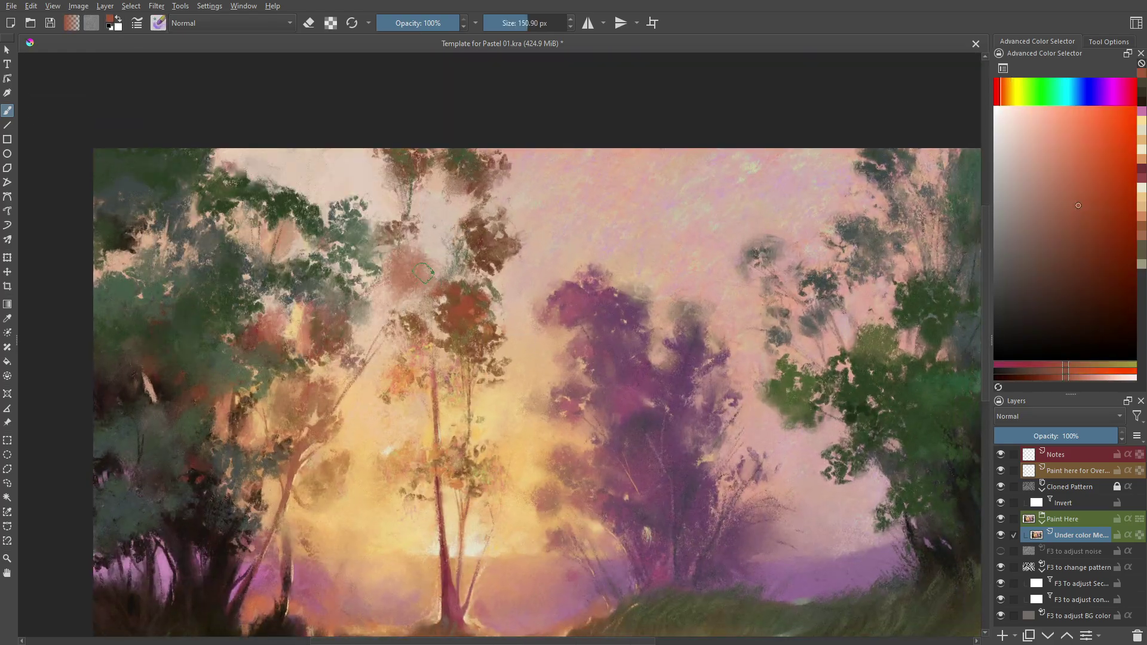
Sample sky yellow, pale peach-pink and a pale olive-yellow near the river.
scroll(371, 251, up, 1)
scroll(371, 251, up, 2)
scroll(372, 251, down, 3)
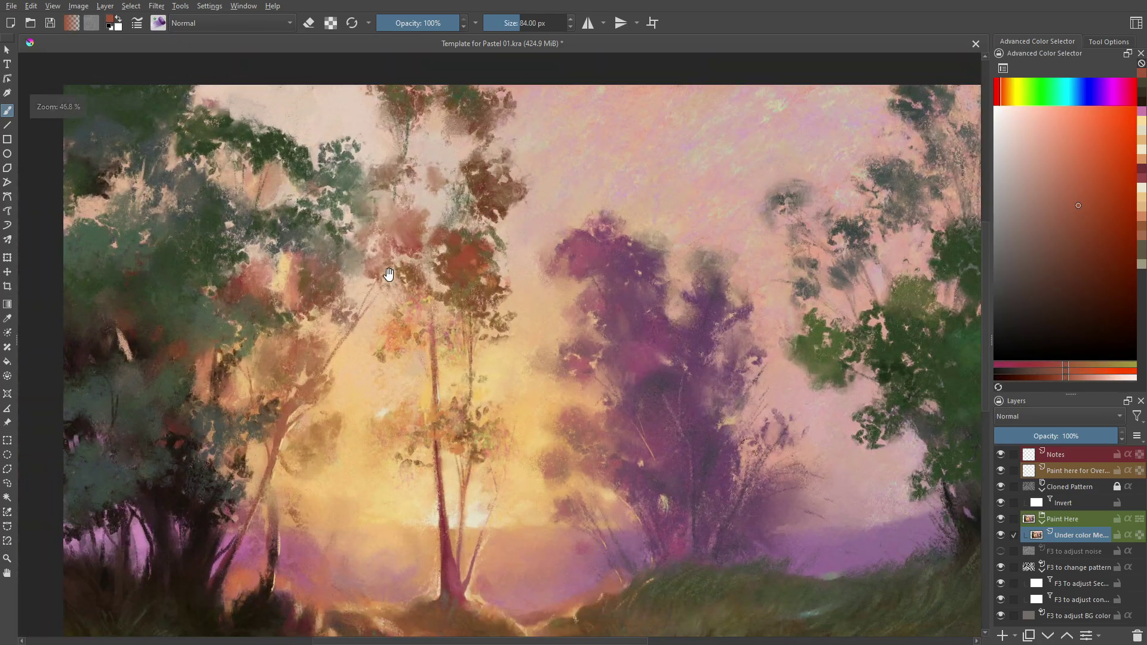
ctrl+click(478, 411)
scroll(414, 310, up, 2)
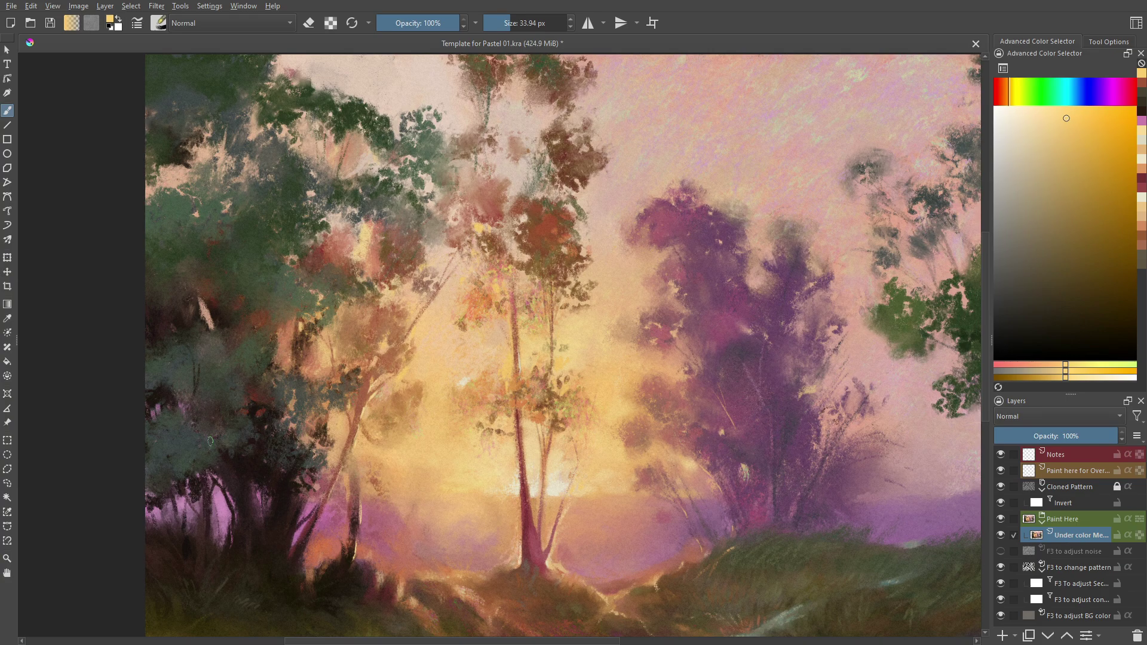
ctrl+click(206, 317)
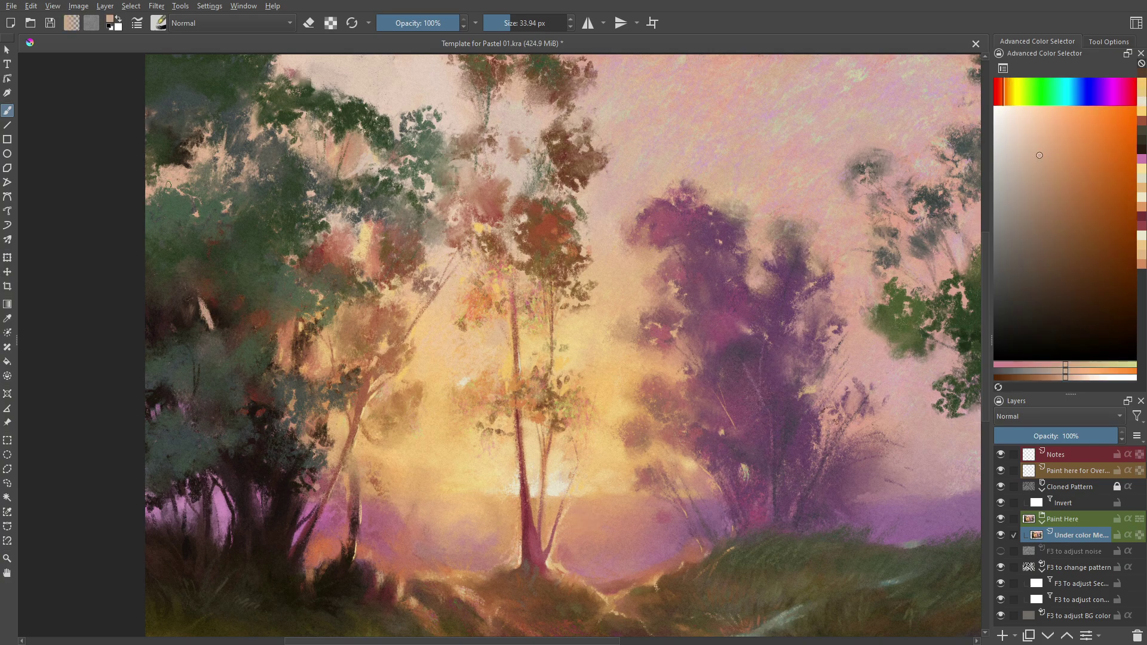
scroll(314, 267, up, 3)
scroll(314, 267, down, 2)
scroll(468, 256, down, 2)
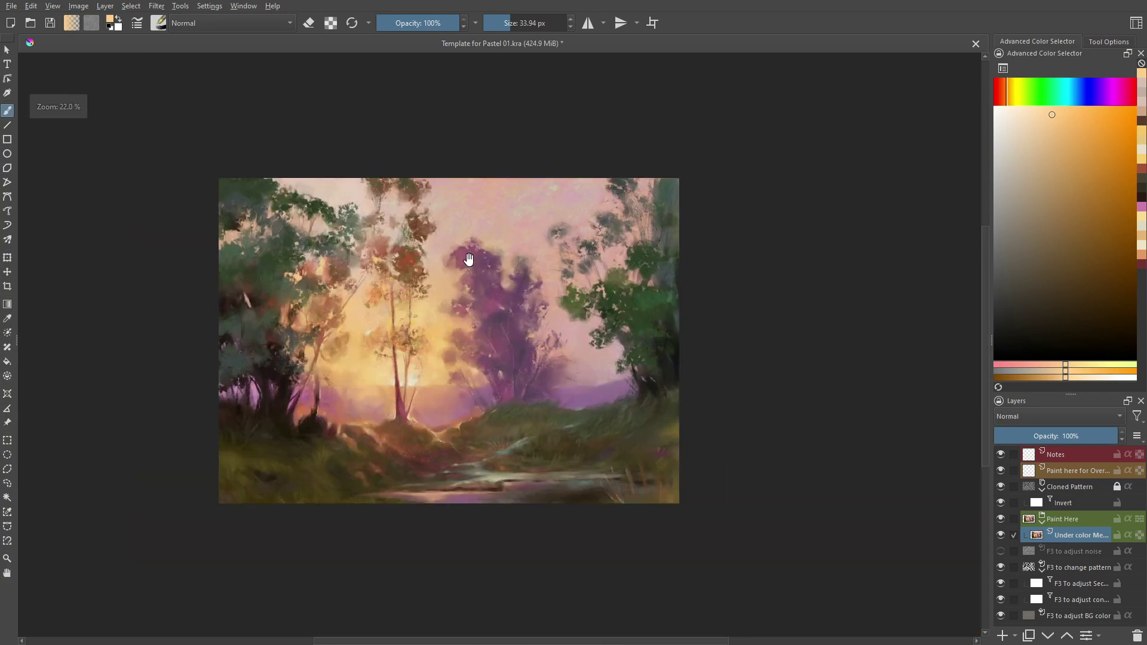
scroll(468, 256, up, 3)
ctrl+click(517, 511)
Sample the river's pale grey-green, then warmer orange, yellow and darker orange tones.
ctrl+click(461, 431)
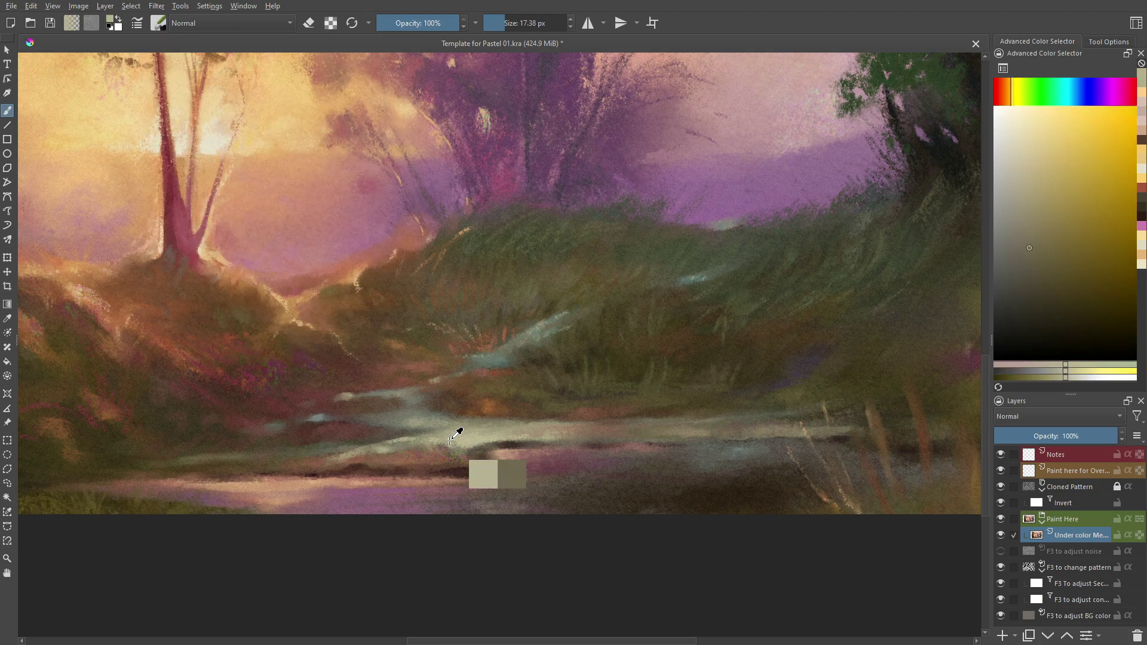
key(bracketleft)
scroll(469, 423, down, 1)
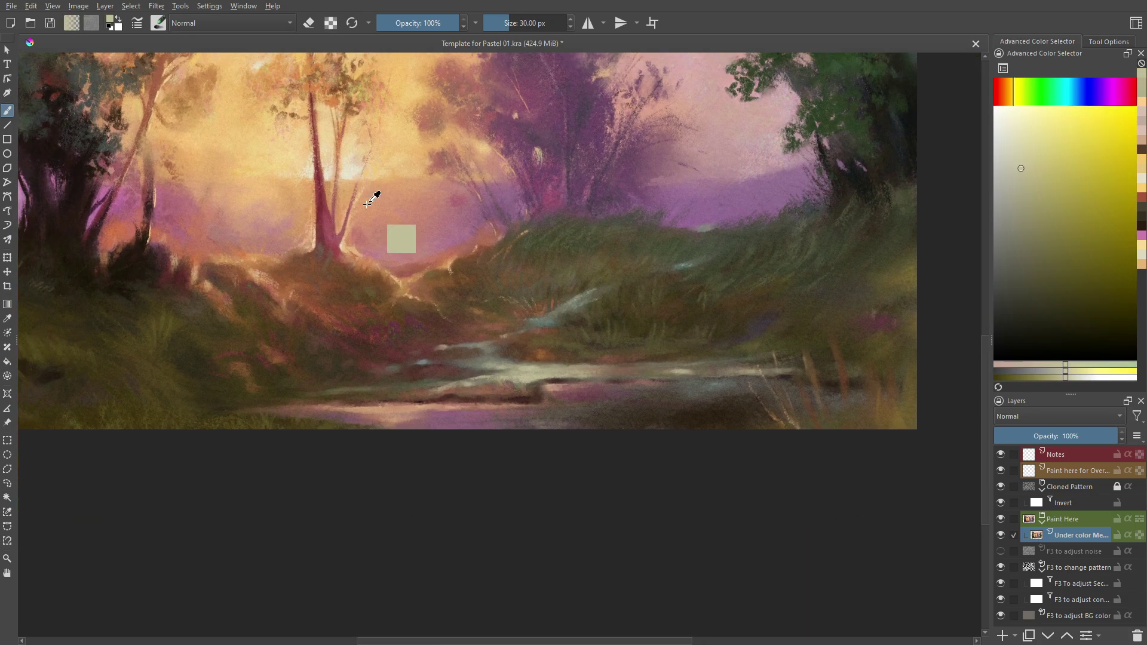
ctrl+click(368, 414)
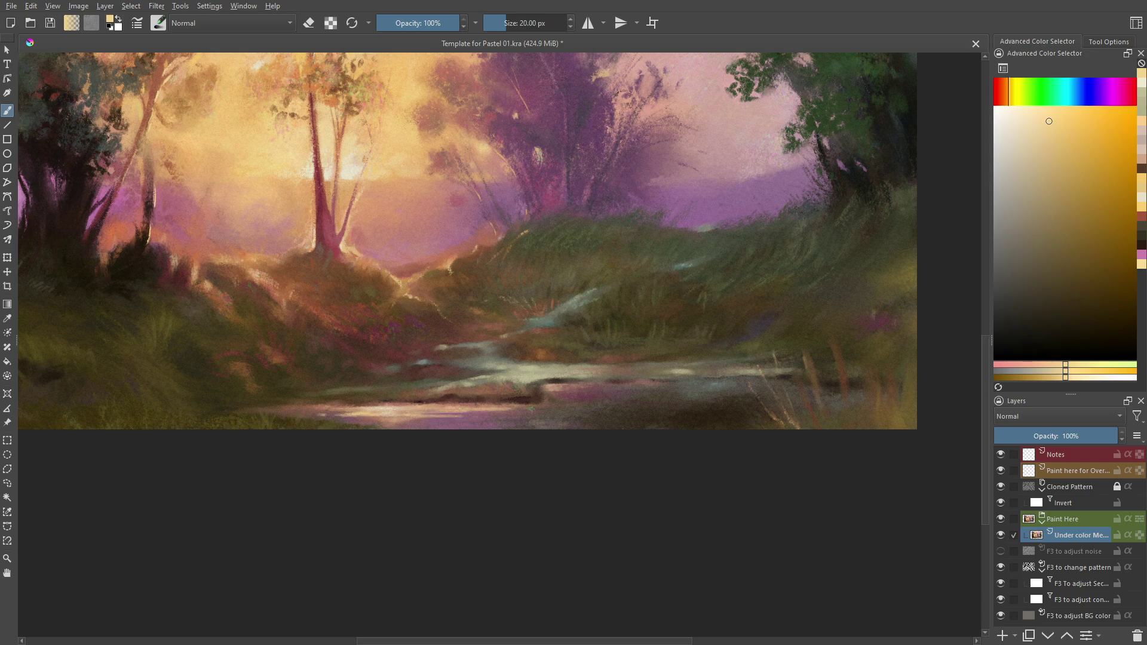
scroll(396, 154, up, 1)
ctrl+click(397, 153)
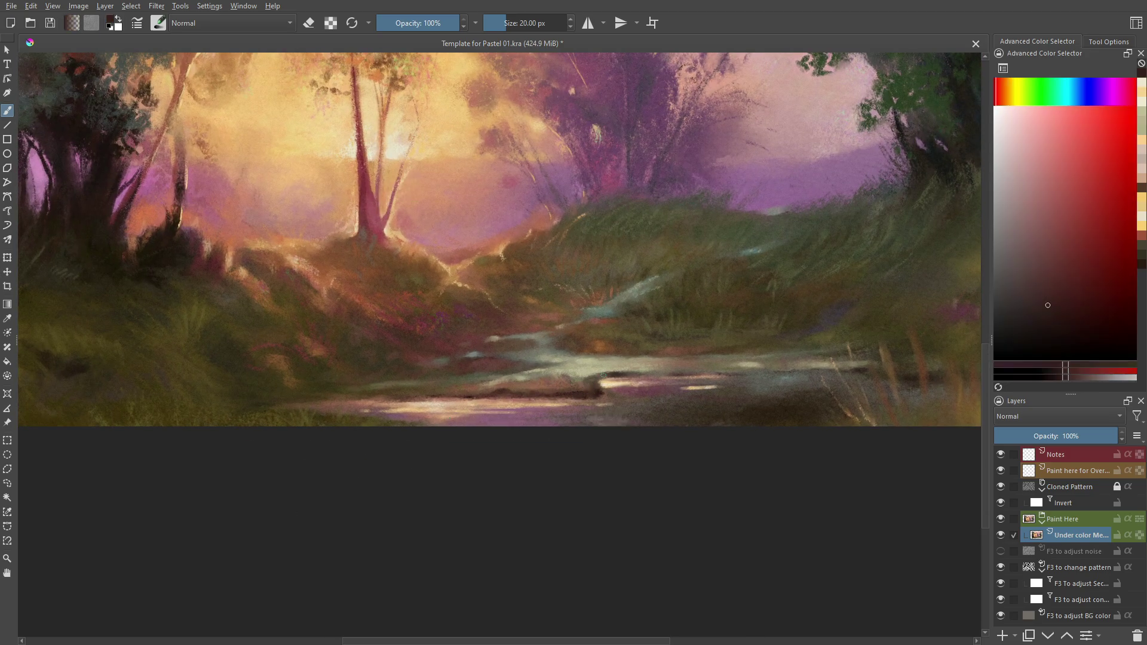
scroll(774, 372, up, 1)
ctrl+click(774, 372)
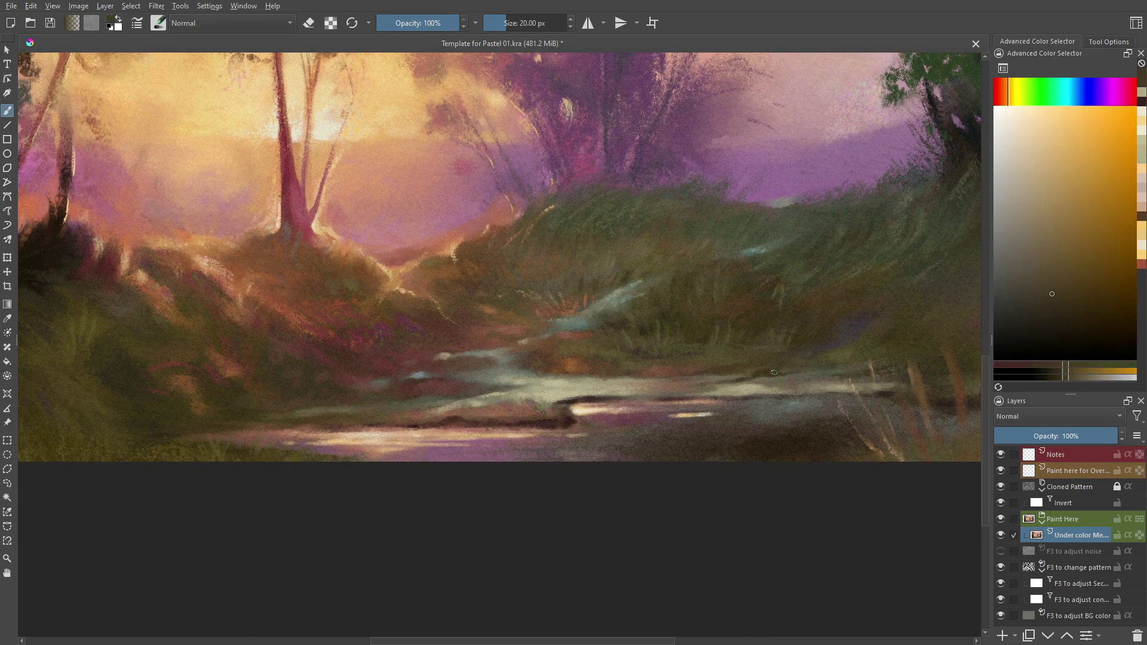
scroll(823, 378, down, 1)
Sample pink and dark olive grass, pan left, and pick pink-brown and darker brown.
ctrl+click(823, 379)
scroll(657, 394, down, 1)
scroll(501, 404, up, 2)
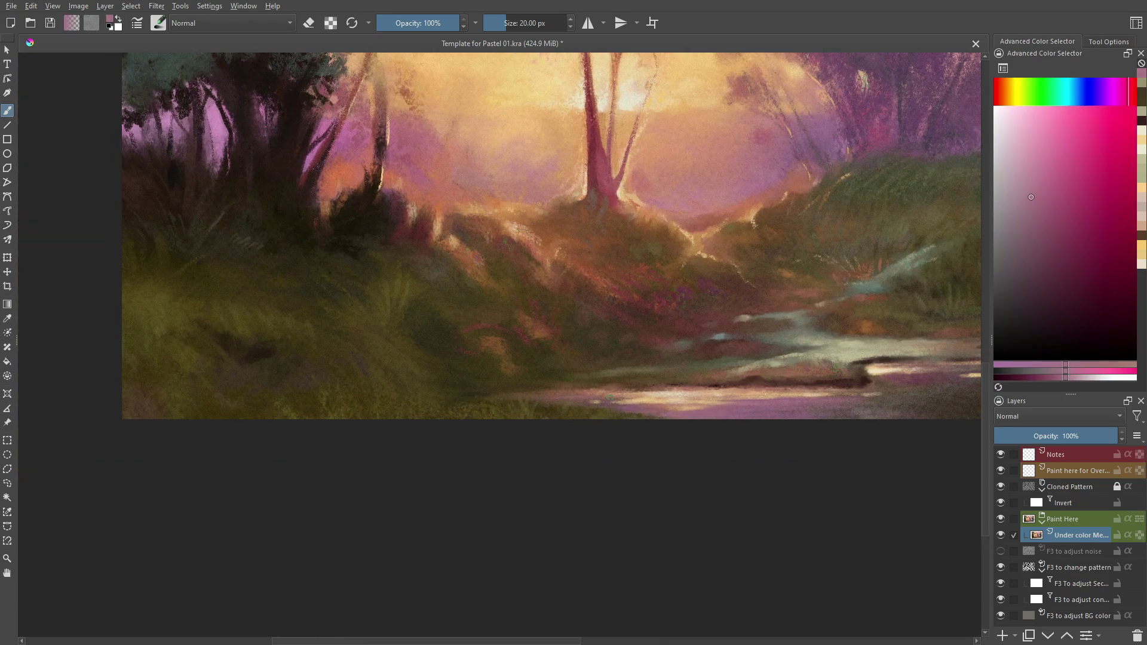
ctrl+click(468, 389)
scroll(468, 389, up, 1)
drag(830, 449, 502, 450)
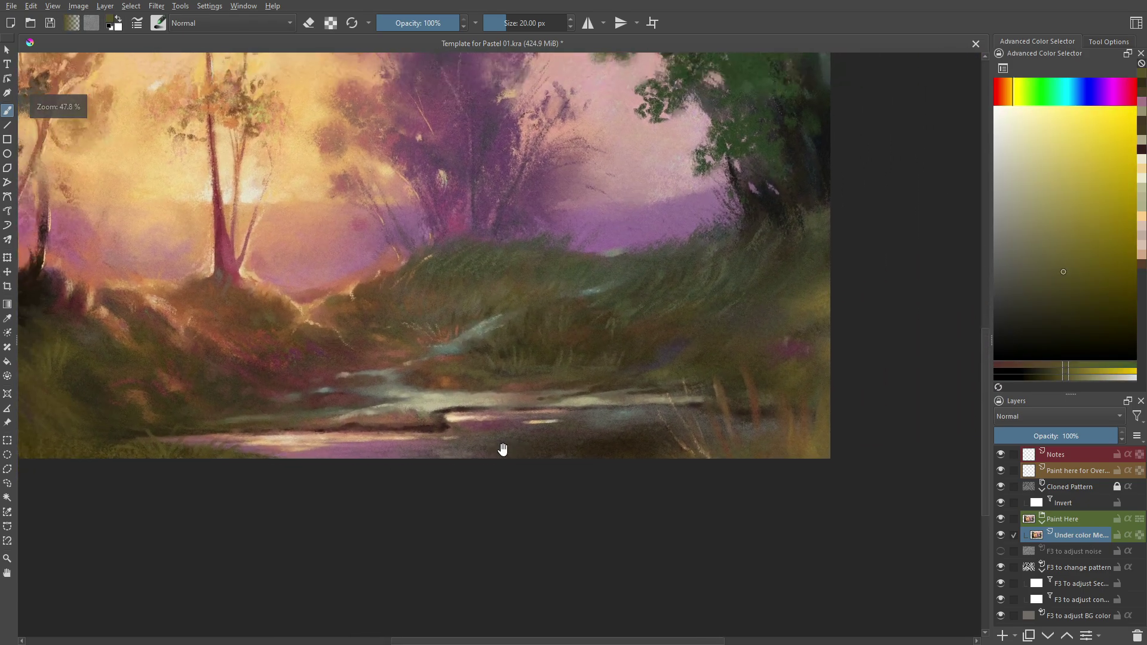
scroll(503, 449, down, 1)
ctrl+click(596, 427)
scroll(596, 428, up, 2)
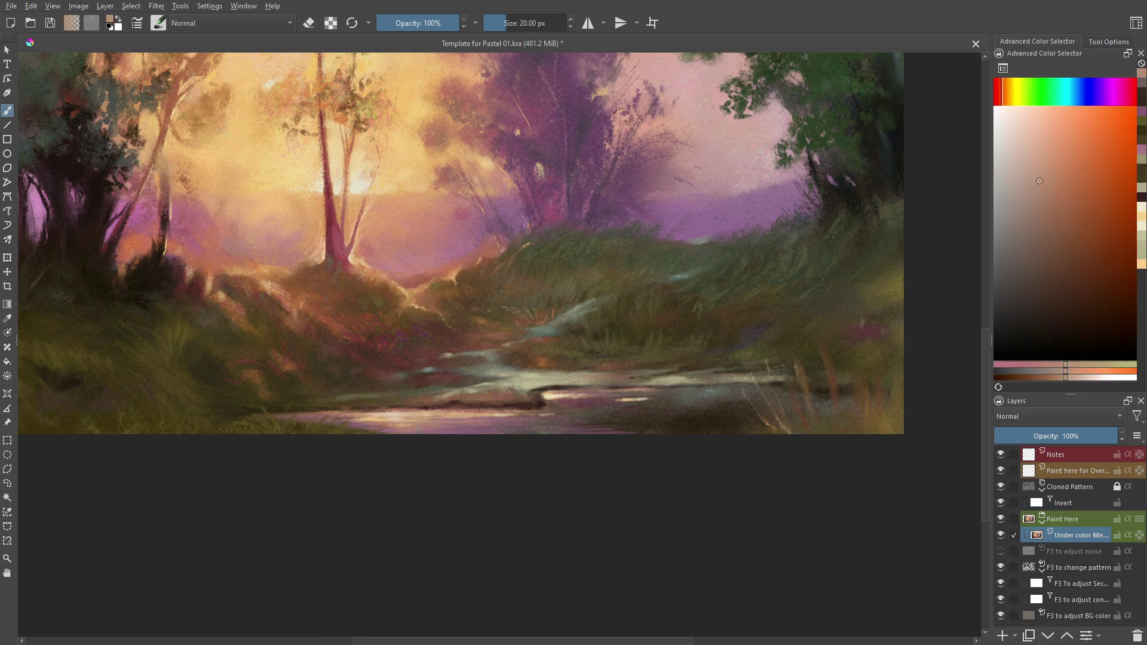
ctrl+click(592, 436)
Sample a pink from near the stream and re-pick a brown.
scroll(529, 366, up, 1)
scroll(529, 366, up, 1)
scroll(529, 366, up, 1)
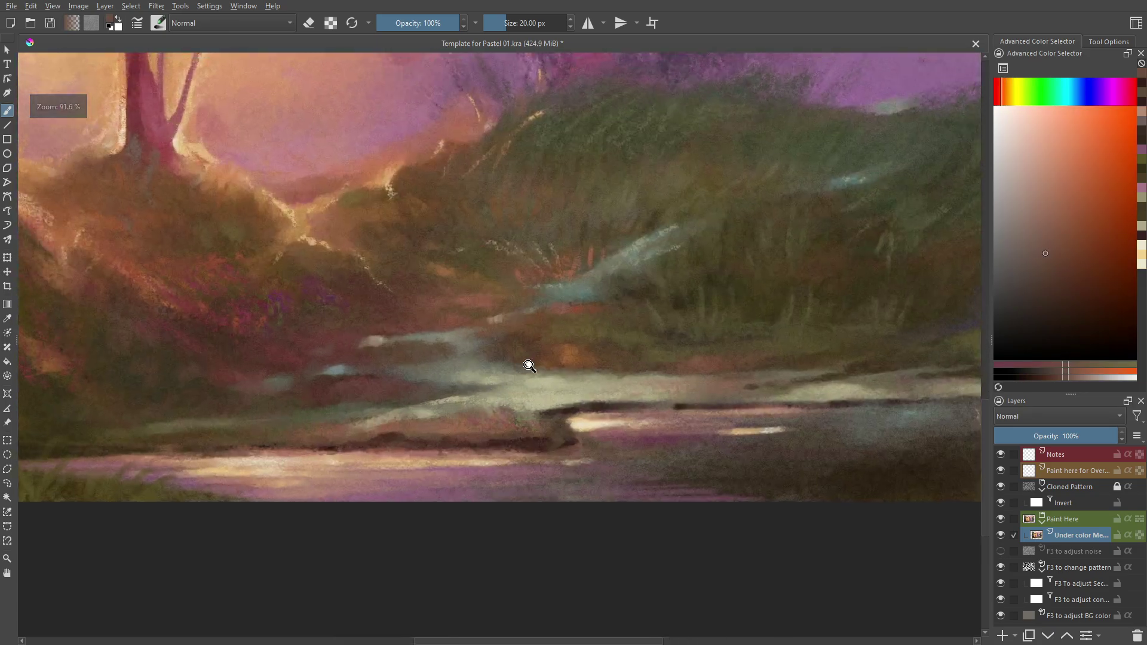
scroll(529, 365, down, 1)
scroll(530, 377, up, 1)
scroll(550, 377, down, 1)
scroll(562, 379, down, 1)
ctrl+click(365, 406)
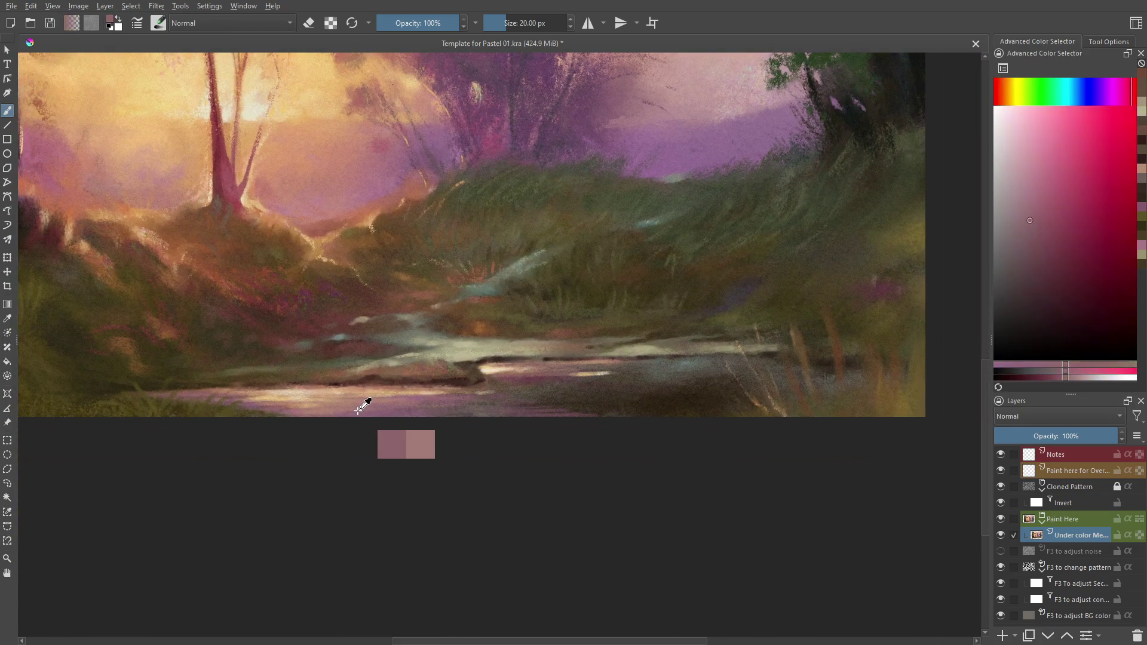
ctrl+click(551, 116)
Sample a dark tone from the upper right of the painting.
scroll(520, 466, down, 2)
scroll(592, 366, up, 3)
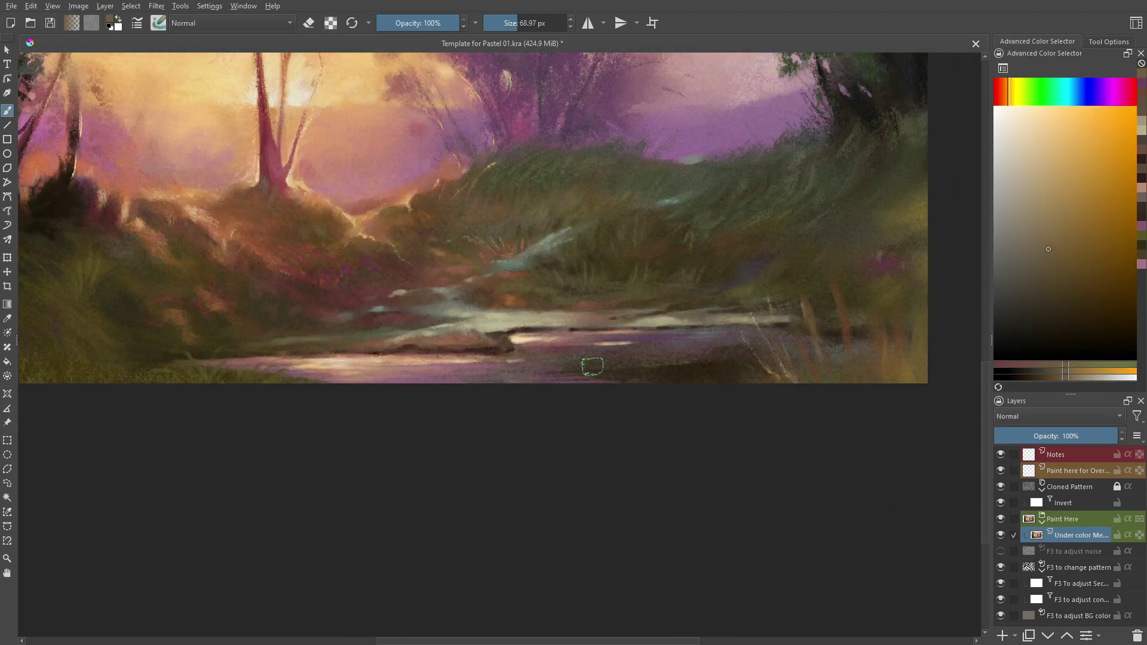
scroll(606, 416, down, 5)
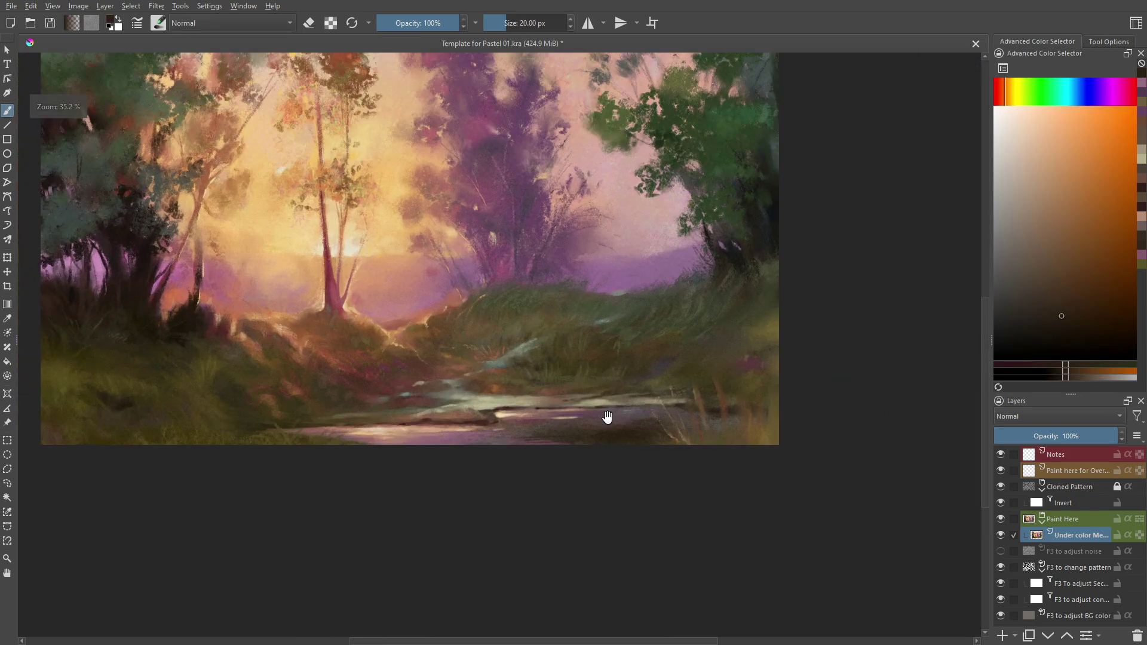
scroll(607, 416, up, 1)
ctrl+click(775, 158)
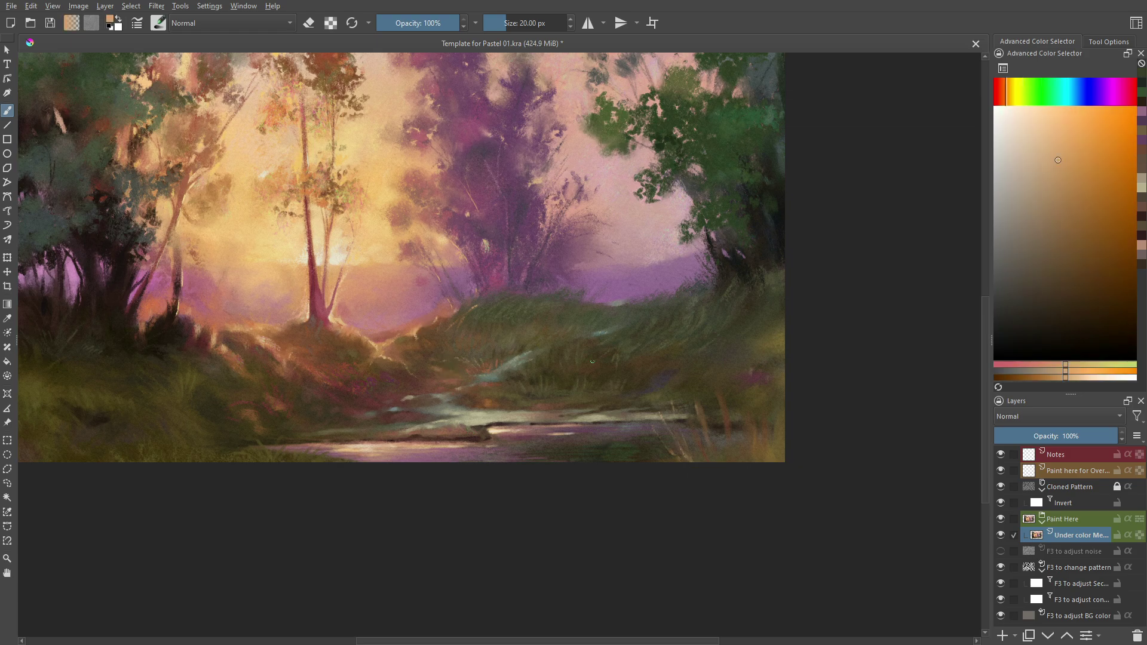
scroll(583, 405, up, 3)
scroll(583, 405, down, 3)
scroll(578, 468, up, 3)
key(F6)
Switch to a 20 px brush preset and zoom in on the central trees.
click(345, 149)
scroll(477, 448, down, 3)
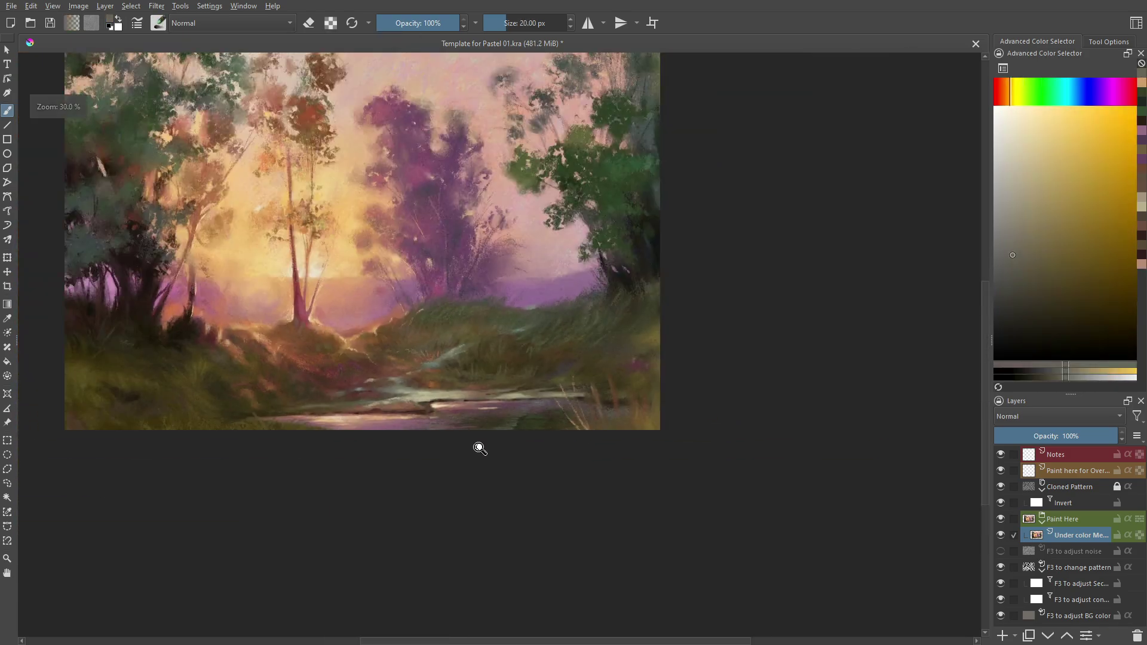
scroll(559, 342, up, 4)
scroll(523, 355, down, 3)
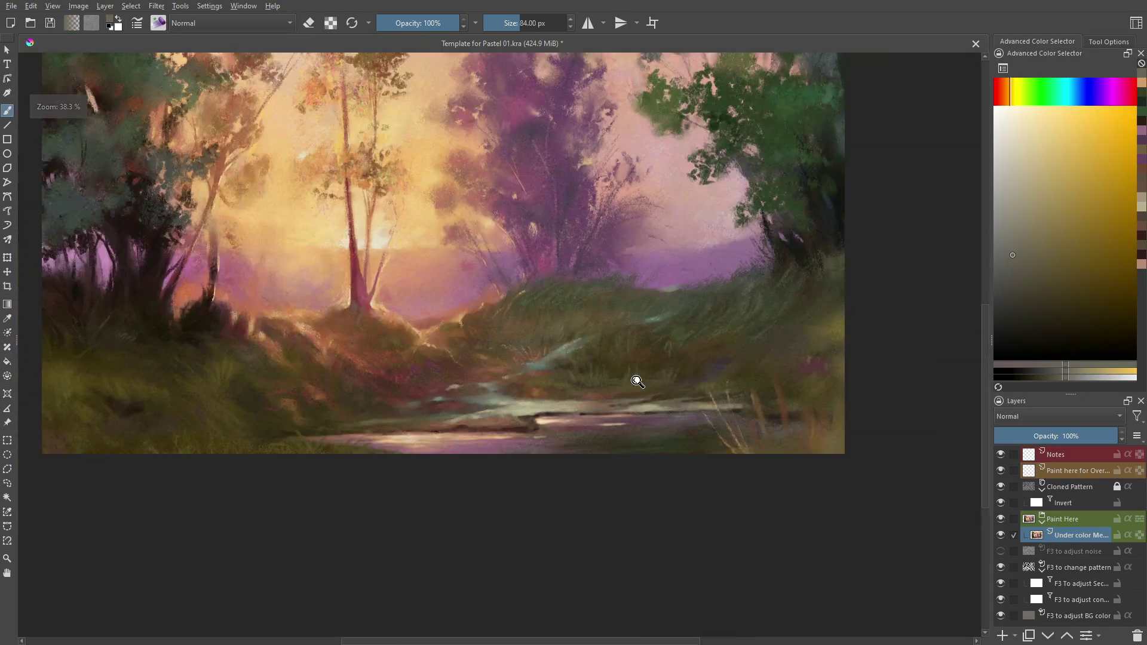
scroll(635, 380, up, 3)
scroll(634, 379, down, 3)
scroll(546, 402, up, 3)
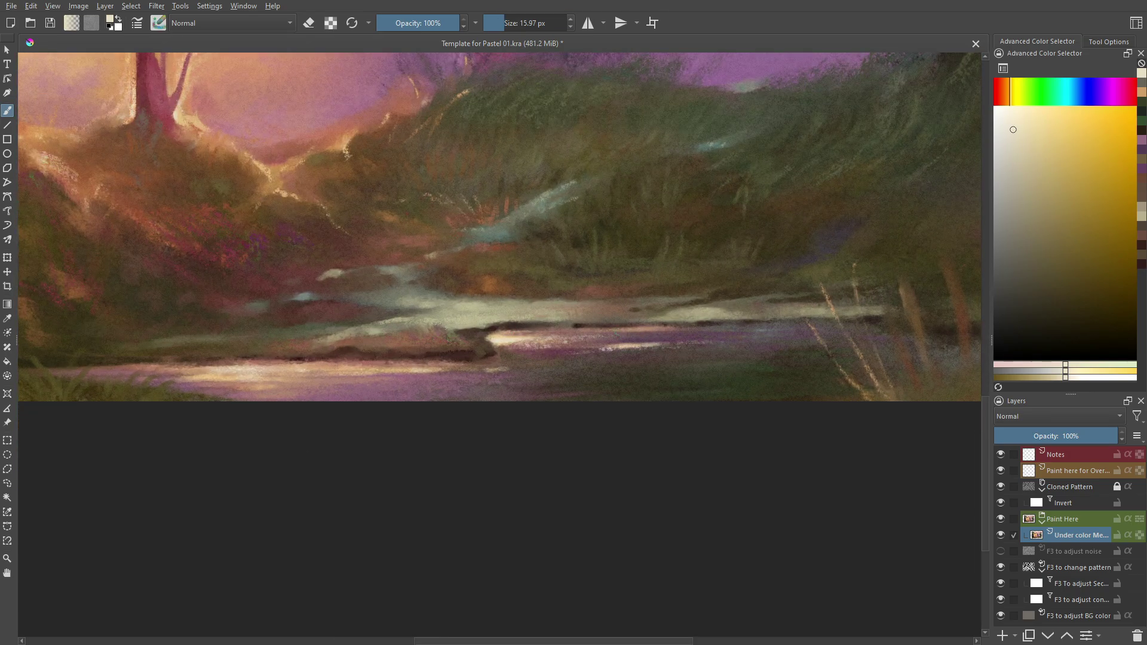
scroll(500, 227, down, 1)
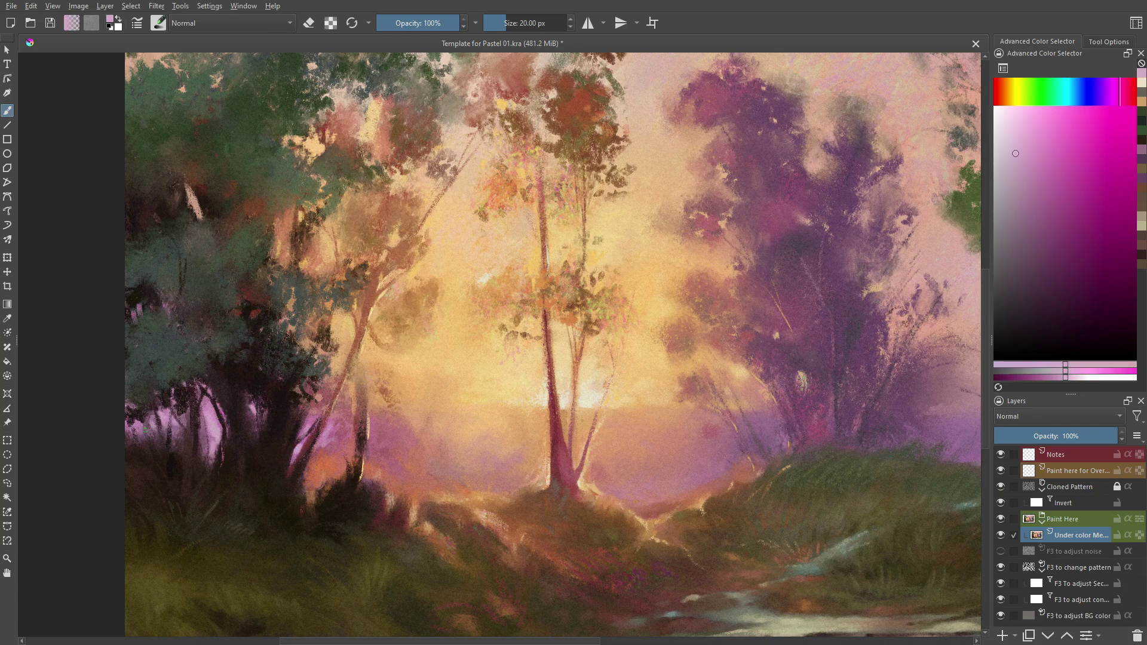
scroll(219, 415, up, 1)
scroll(453, 382, up, 1)
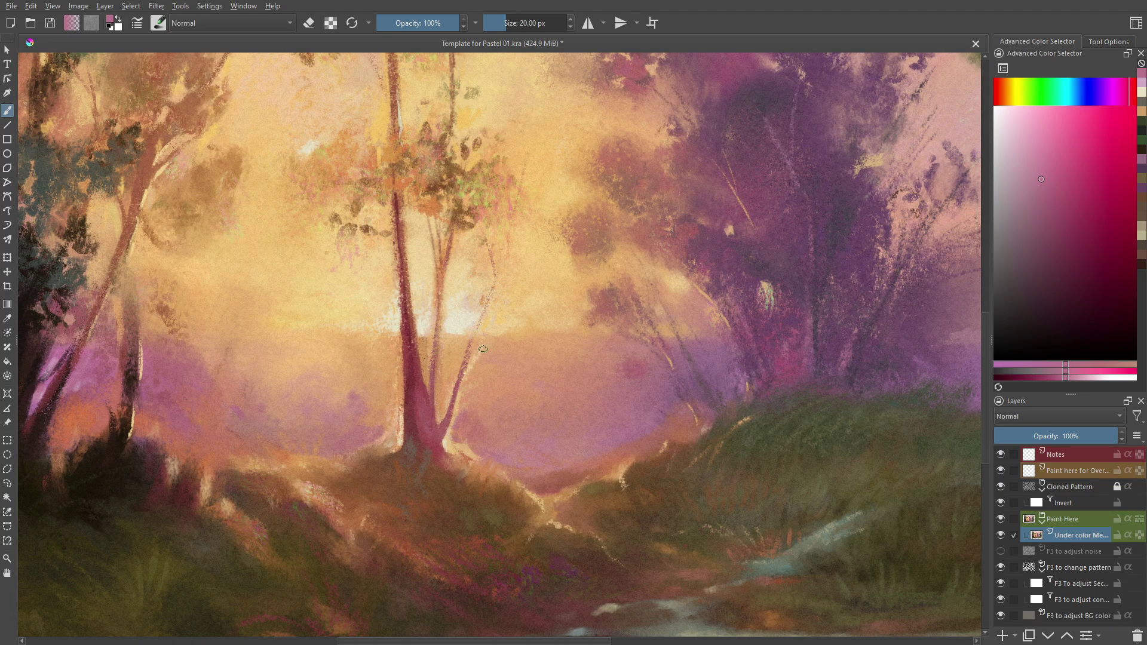
Sample light cream from the sky, grey-olive, and reddish brown from the stream bank.
ctrl+click(393, 330)
scroll(556, 378, down, 3)
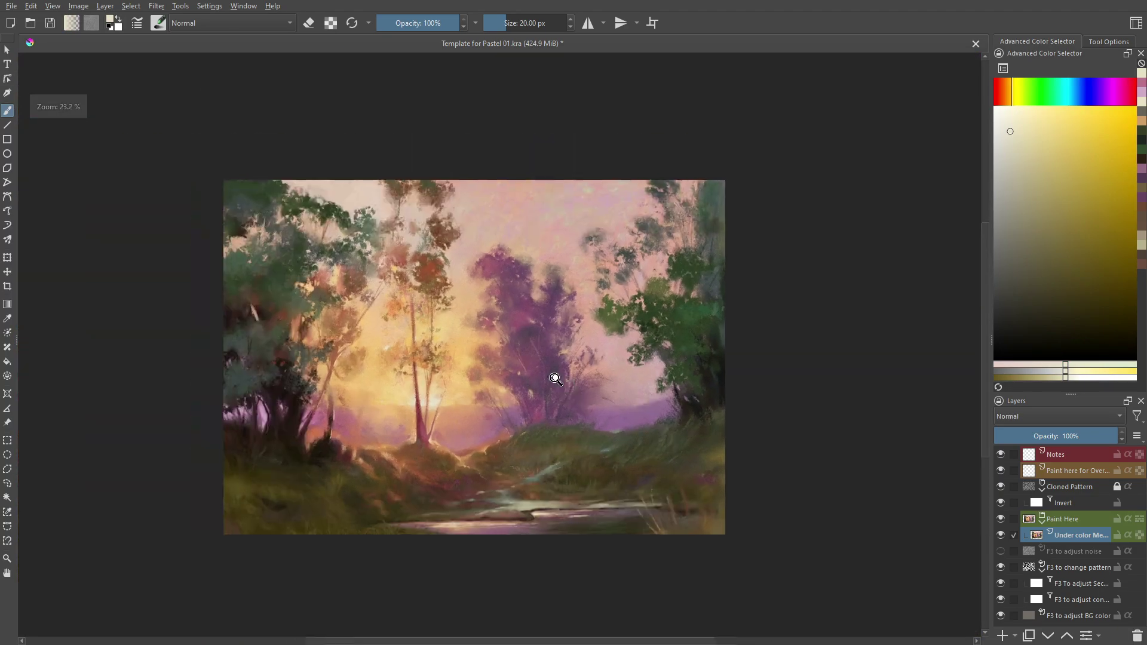
scroll(613, 440, up, 2)
scroll(613, 440, up, 1)
ctrl+click(613, 440)
scroll(612, 441, down, 1)
ctrl+click(557, 324)
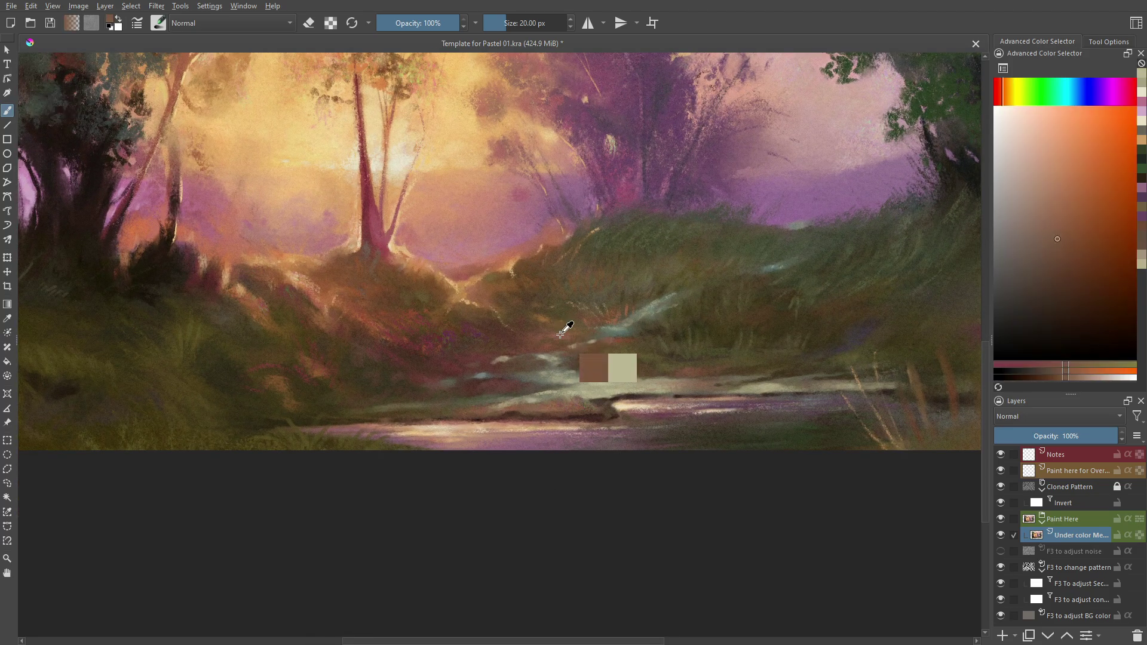
ctrl+click(490, 402)
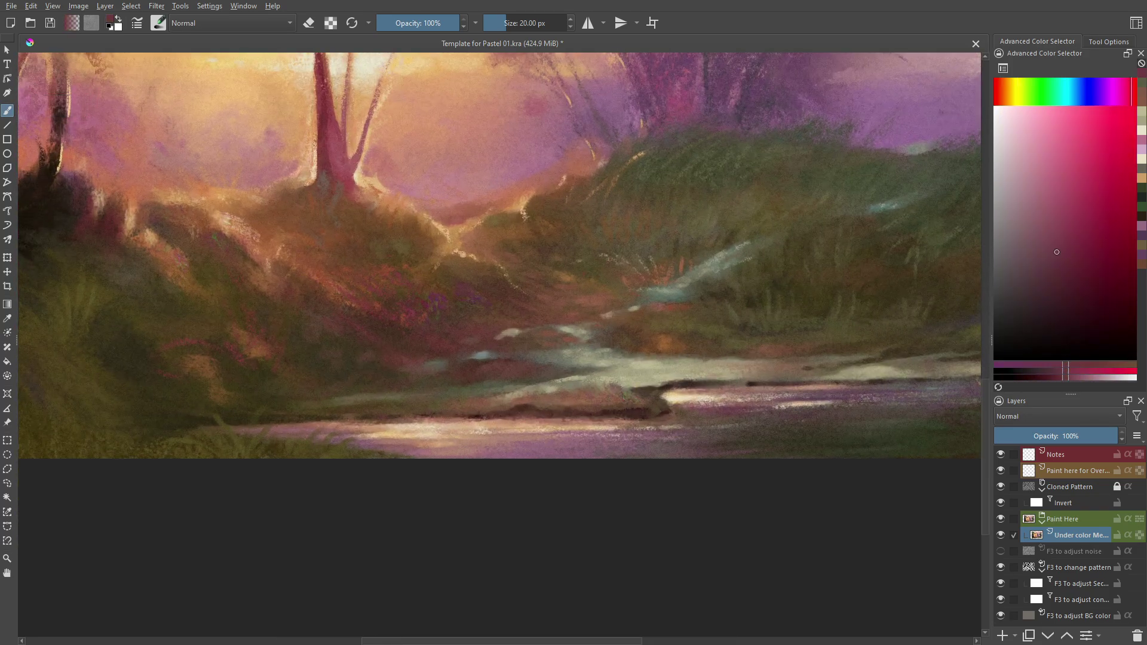
Zoom in and out over the stream and lower-right bank to review the highlights.
scroll(478, 418, down, 4)
scroll(467, 436, up, 3)
scroll(442, 370, down, 3)
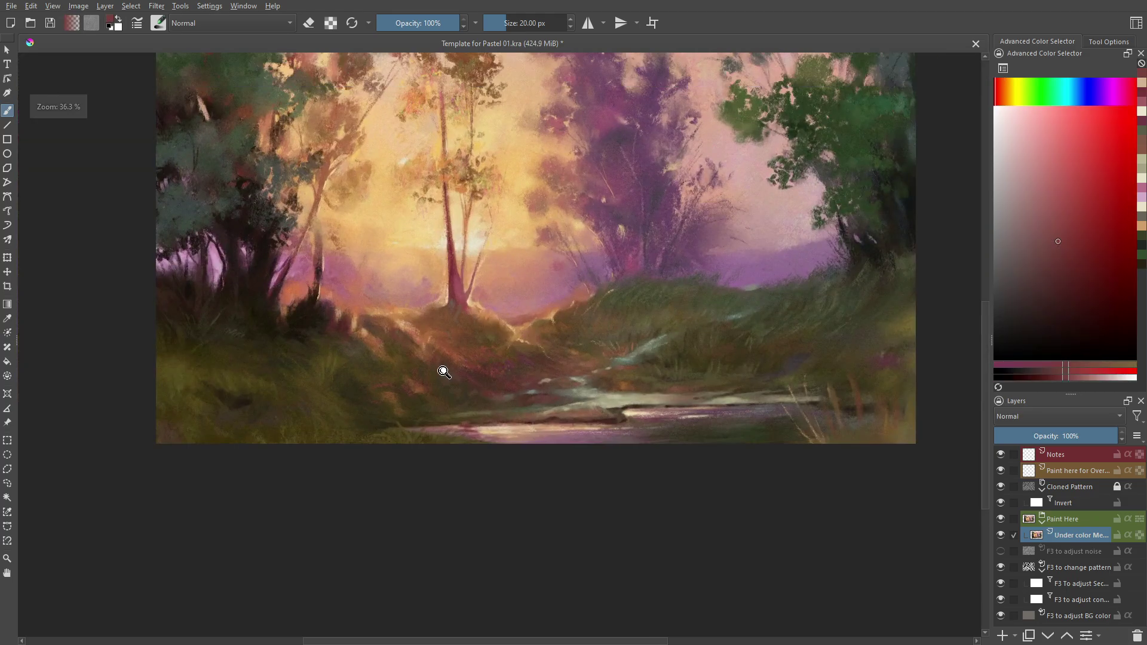
scroll(442, 371, up, 3)
scroll(593, 426, down, 2)
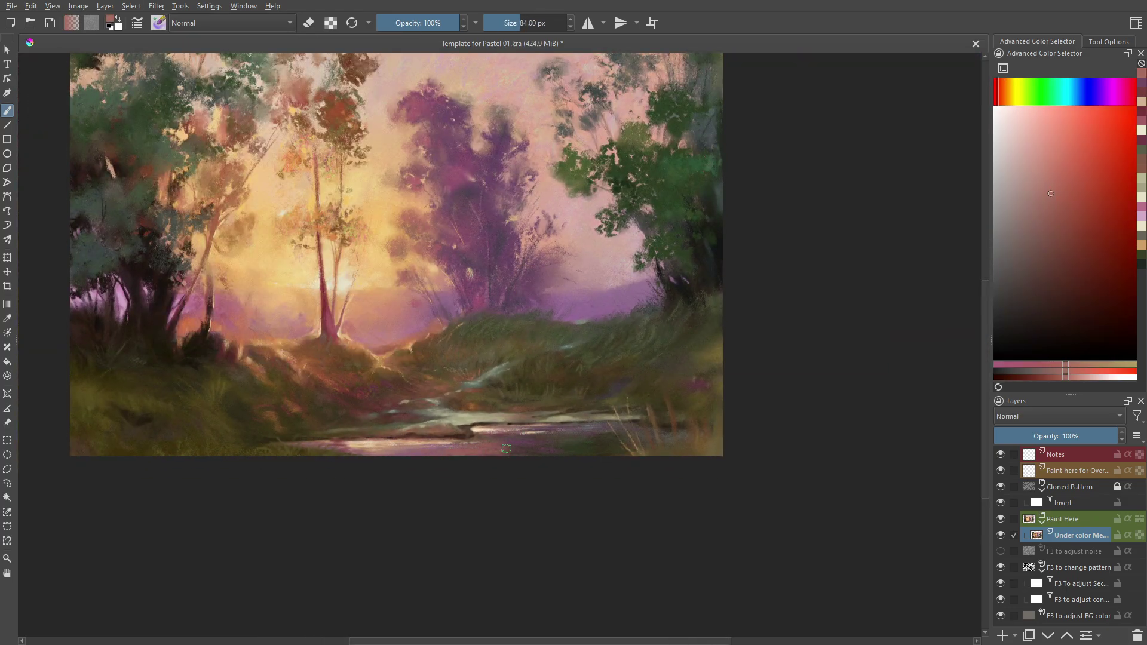
scroll(597, 442, up, 4)
scroll(597, 376, down, 2)
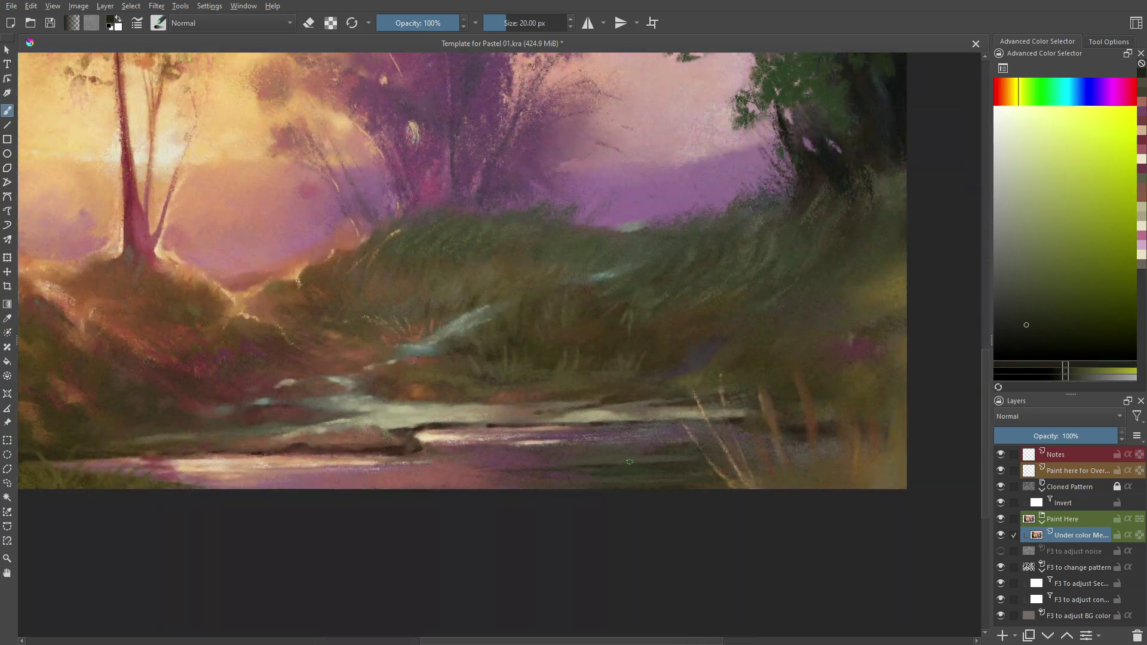
scroll(538, 358, down, 2)
scroll(464, 333, down, 2)
scroll(464, 332, up, 2)
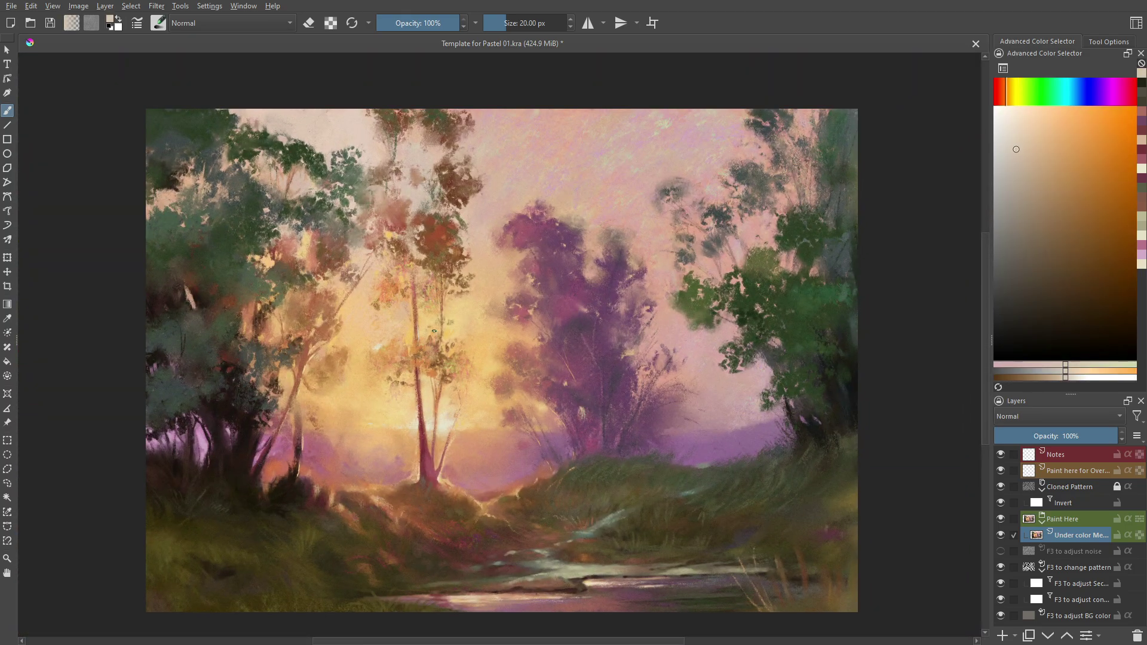
scroll(434, 331, up, 2)
scroll(434, 331, up, 2)
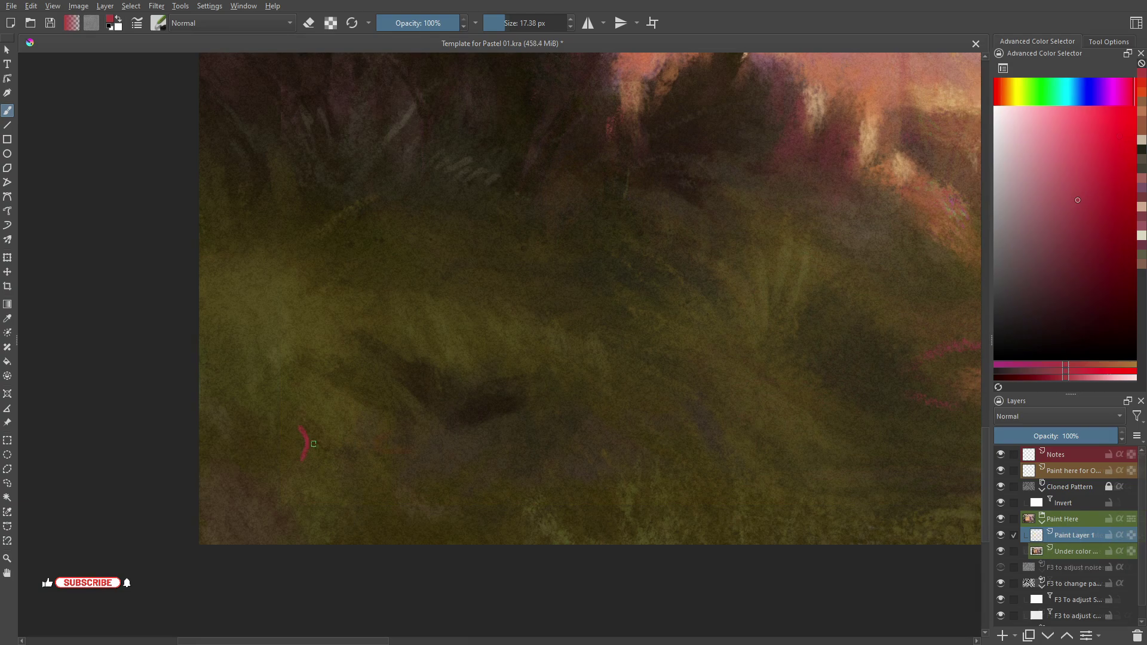
Write a red signature in the lower-left grass and rotate it slightly clockwise.
mouse_move(308, 427)
mouse_down()
mouse_move(292, 461)
mouse_move(327, 449)
mouse_up()
drag(242, 431, 373, 411)
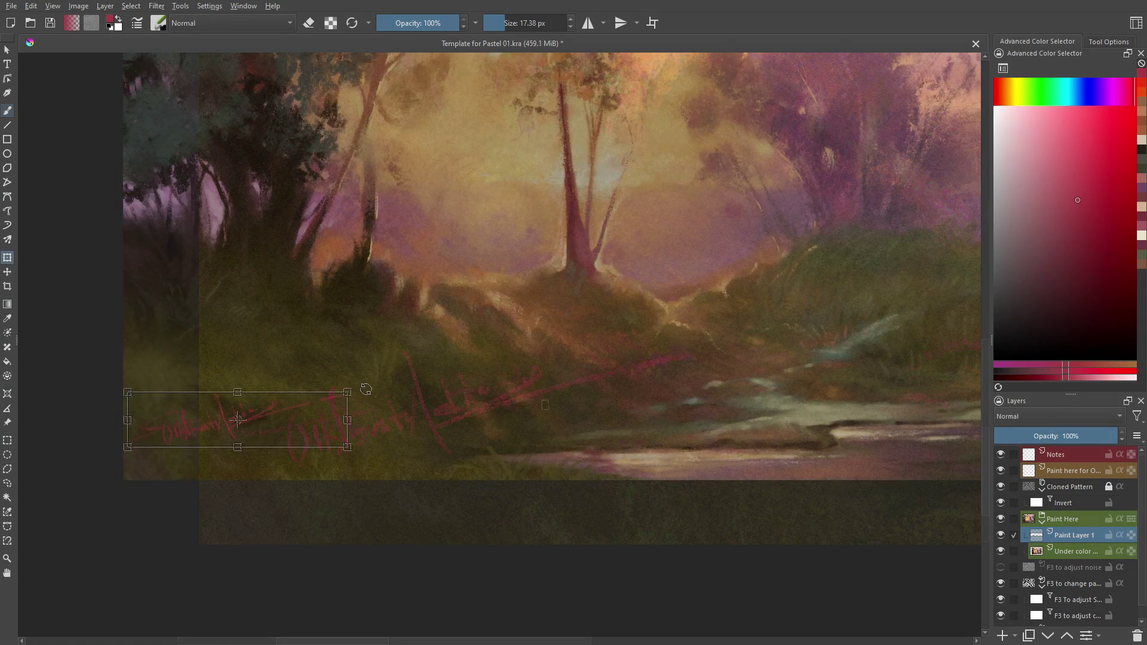
mouse_move(360, 389)
mouse_down()
mouse_move(367, 399)
mouse_move(339, 408)
mouse_up()
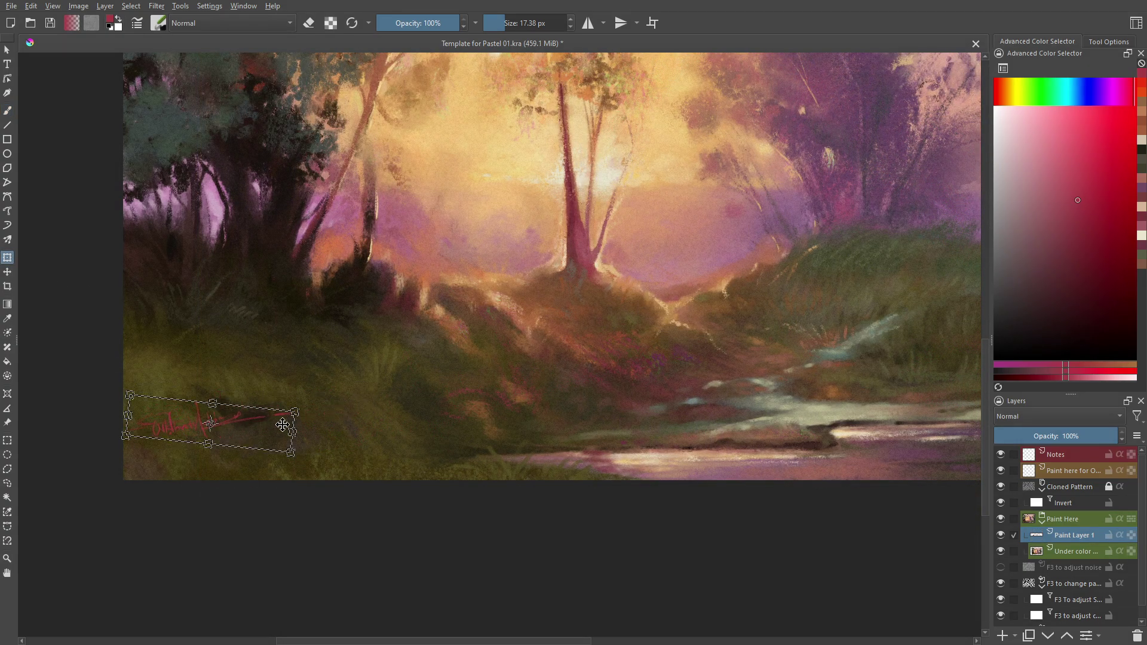